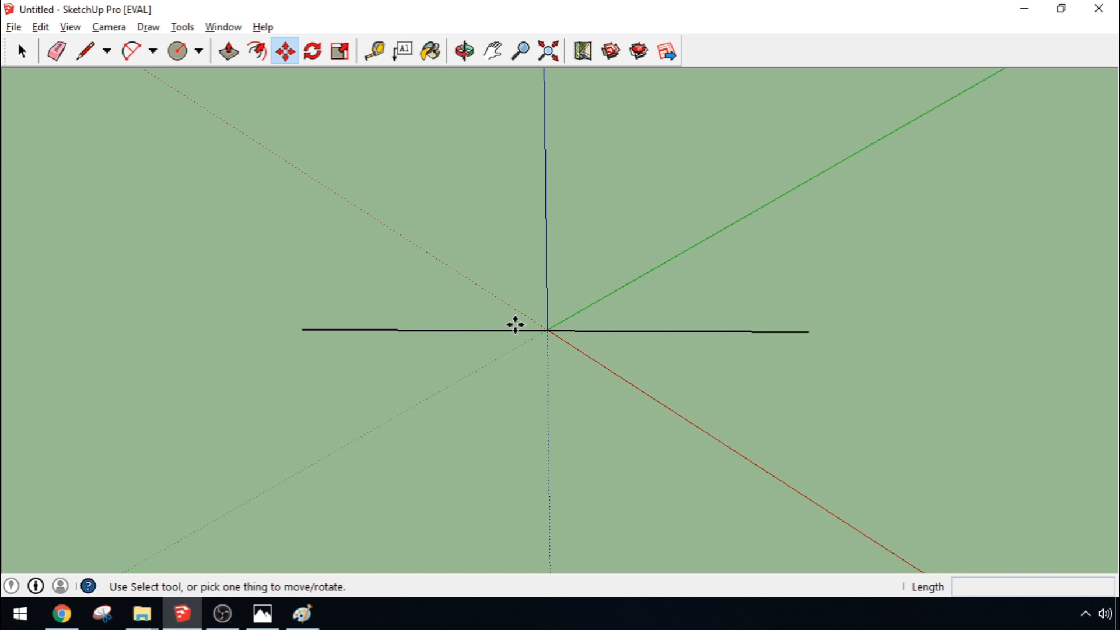
Undo the horizontal line drawn through the origin, and switch to the engineering drawing in Paint
key("ctrl+z")
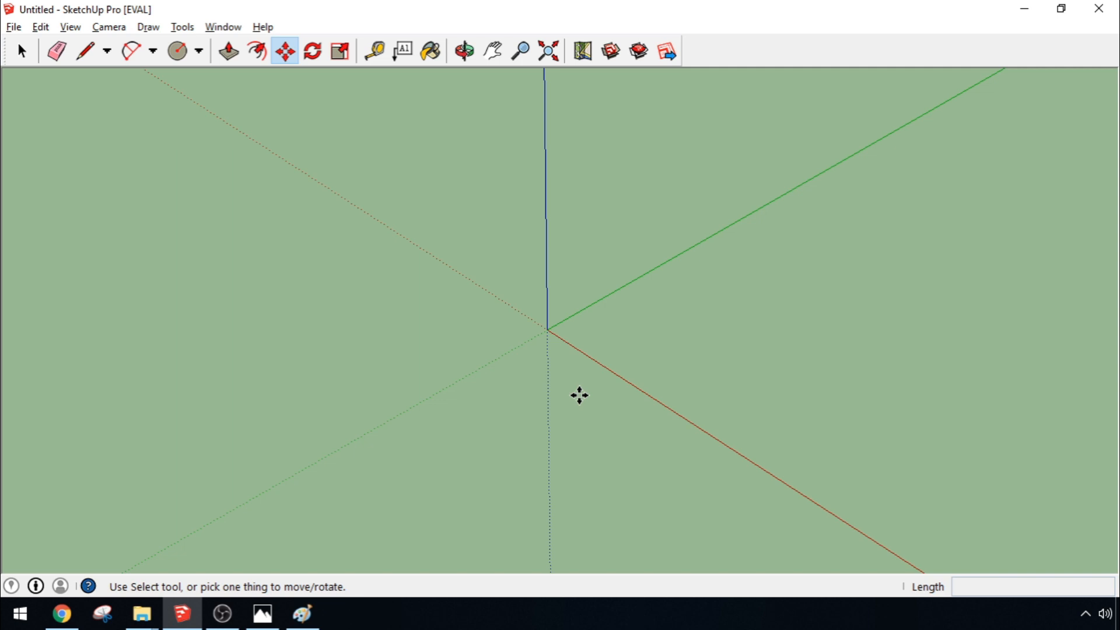
key("alt+Tab")
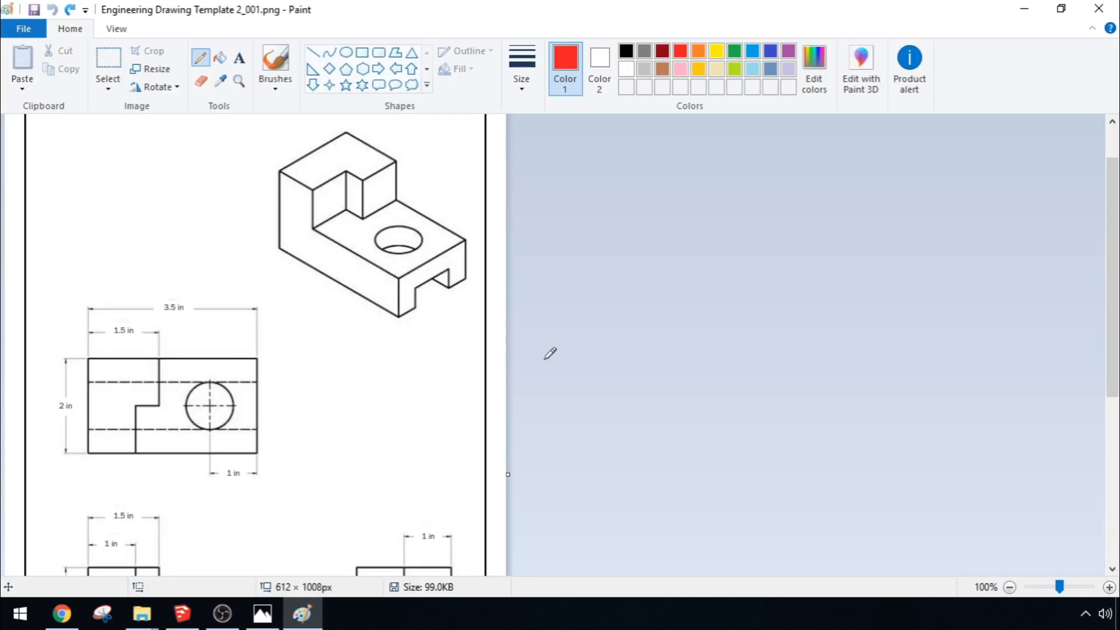
Mark the isometric view with straight blue vertical, green and red axis lines starting from the part's lower back corner
left_click_drag(280, 122, 286, 247, "shift")
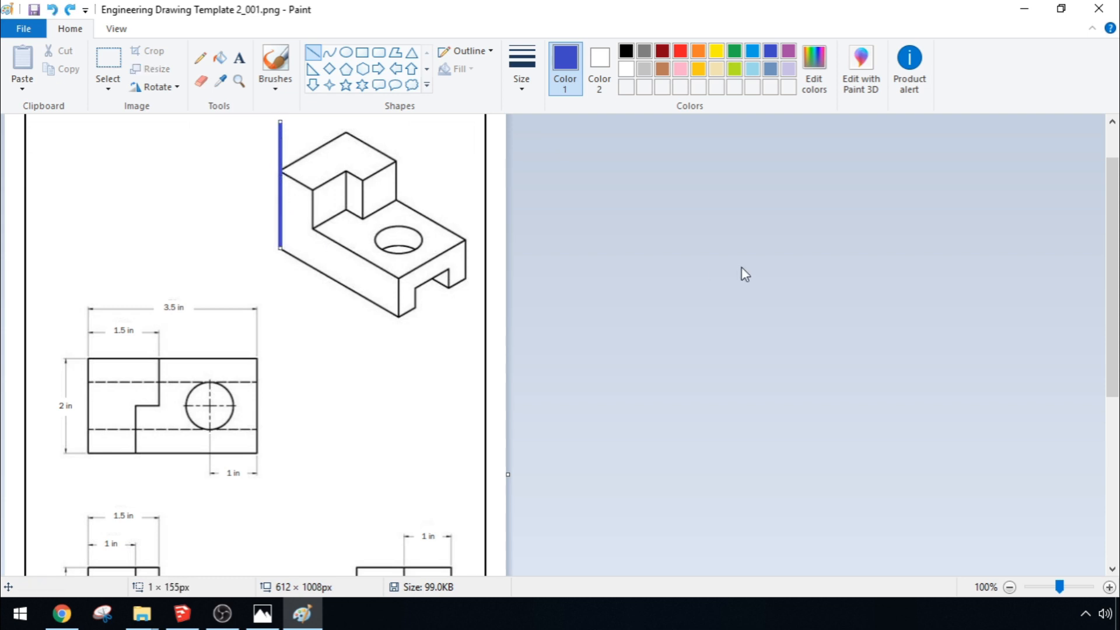
left_click(737, 183)
left_click(735, 51)
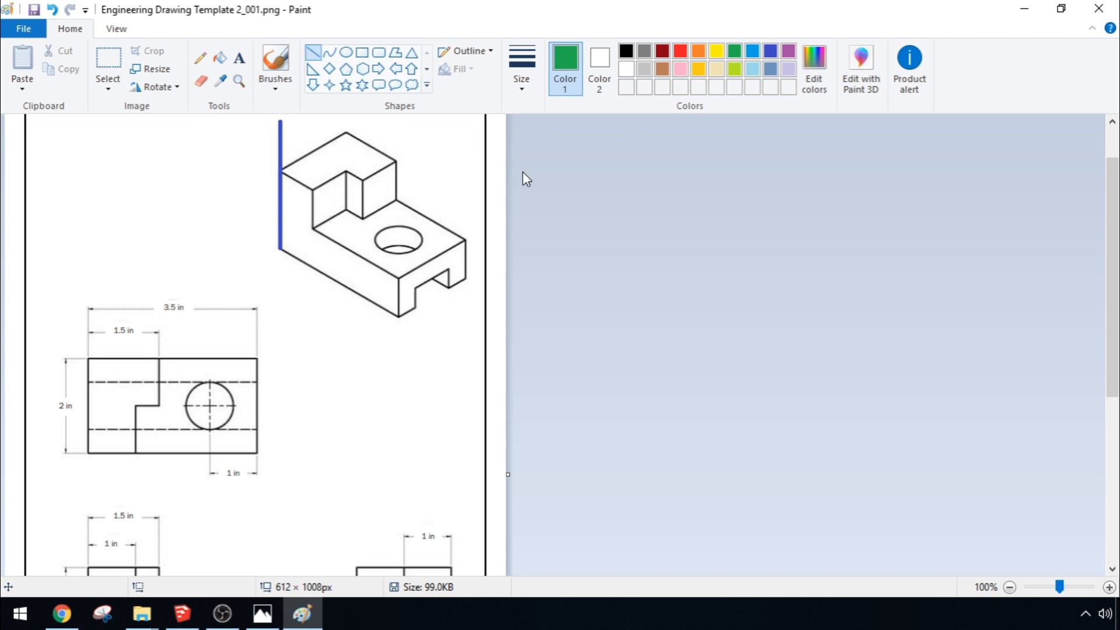
left_click_drag(279, 249, 386, 182)
left_click(445, 132)
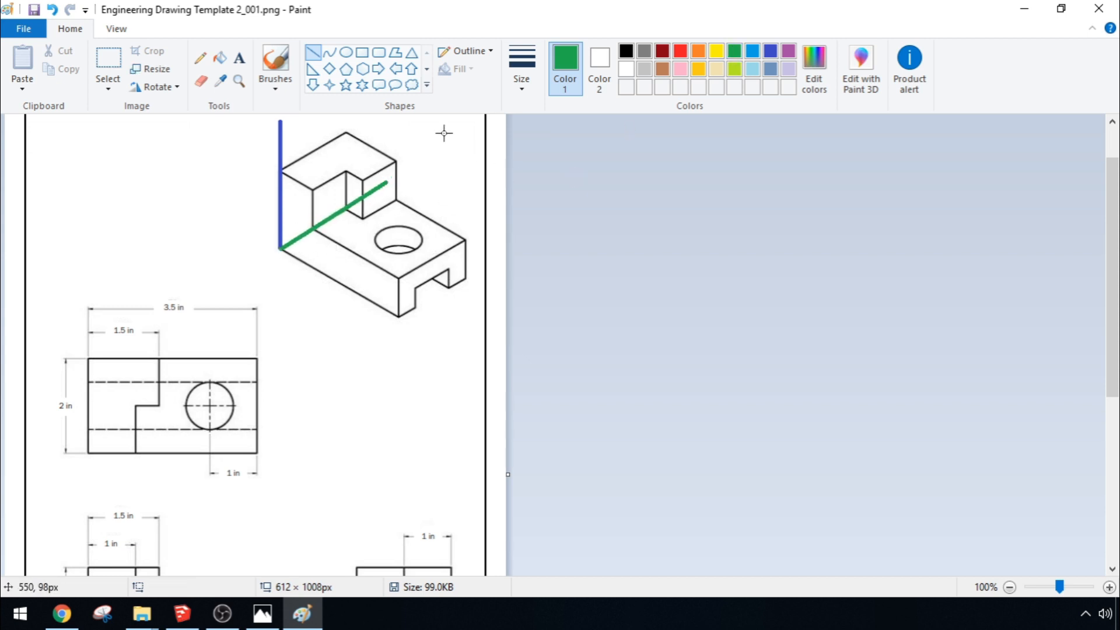
left_click(680, 52)
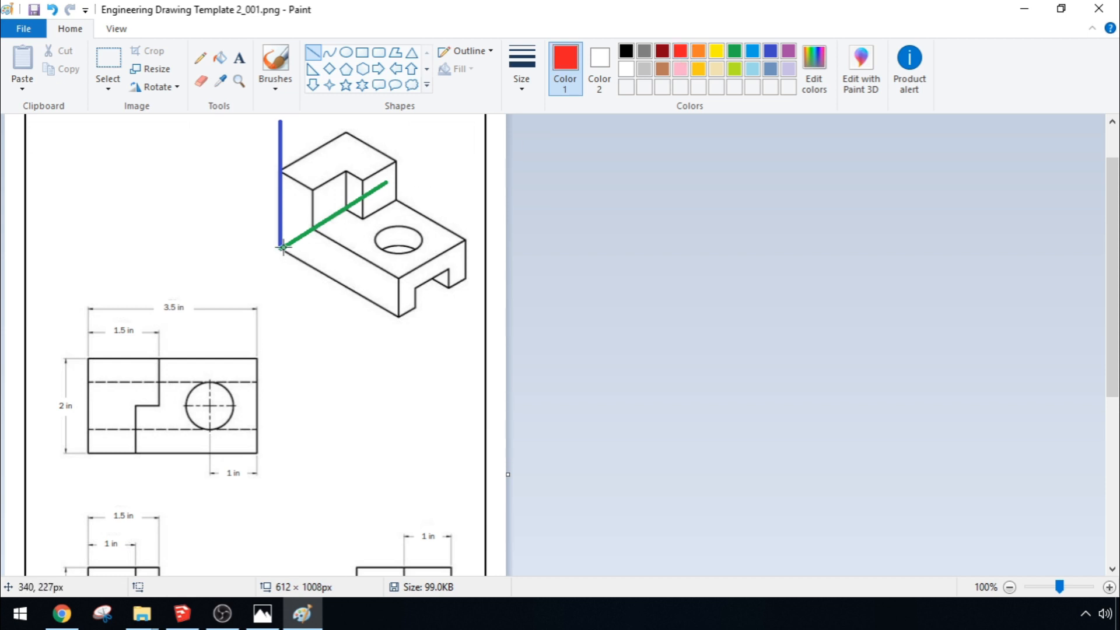
left_click_drag(279, 248, 422, 331)
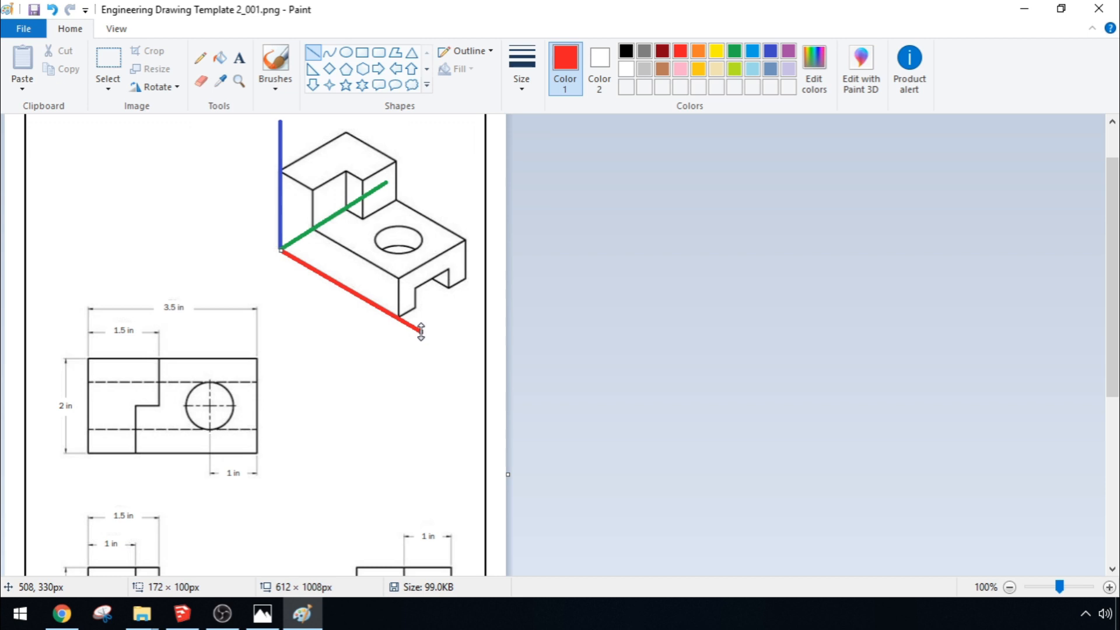
scroll(560, 356, "up", 2)
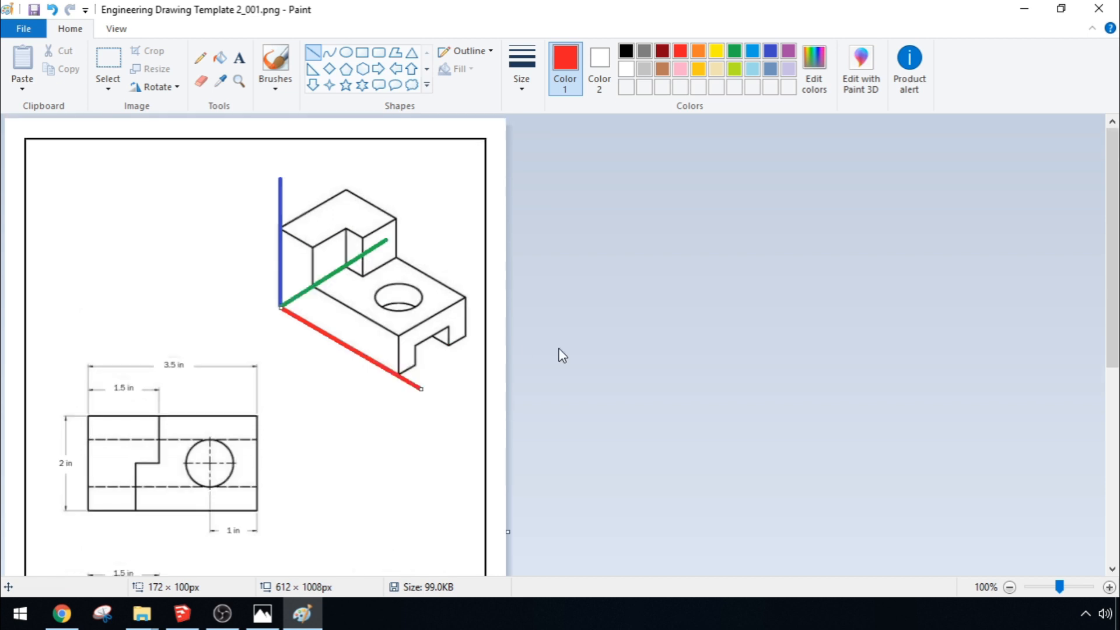
Compare the marked axes with the SketchUp axes, and examine the isometric, top, front and side views in Paint
key("alt+Tab")
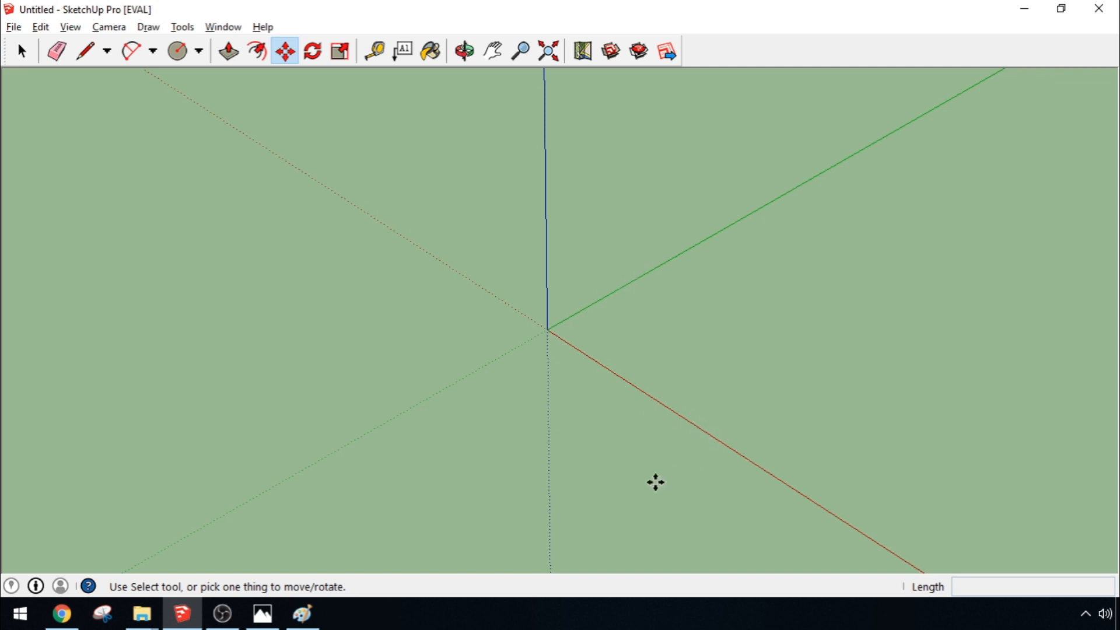
key("alt+Tab")
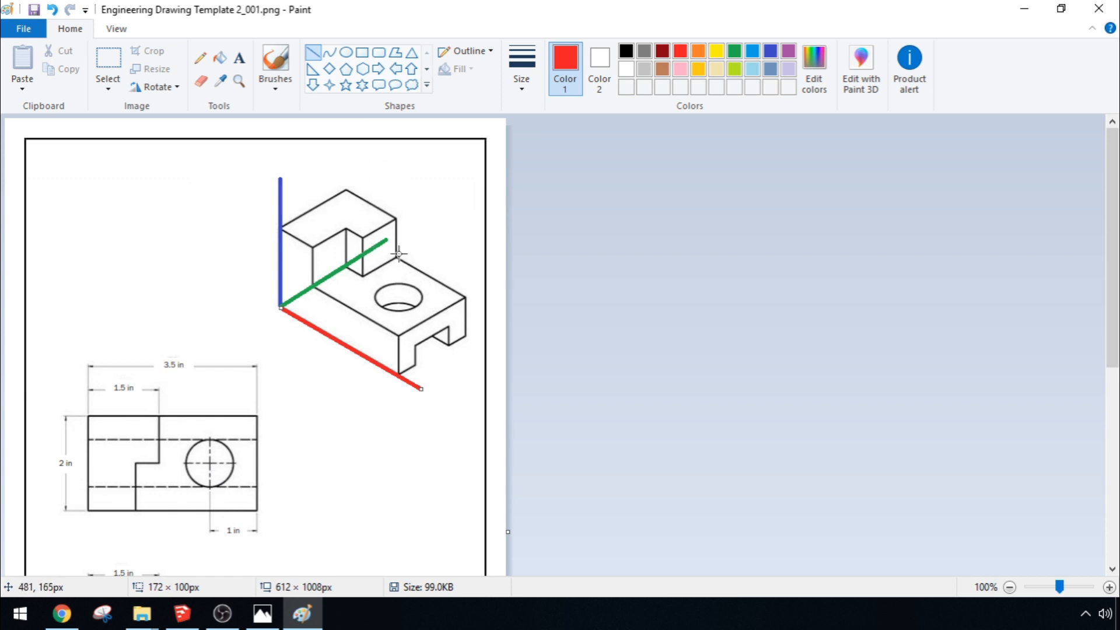
scroll(399, 253, "down", 4)
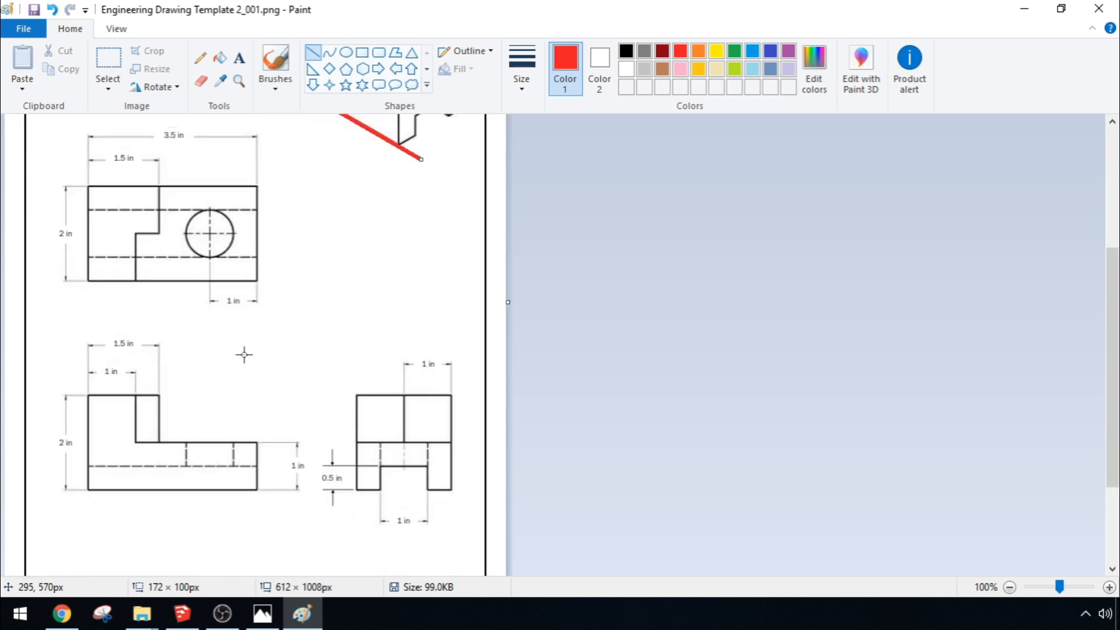
scroll(352, 305, "up", 4)
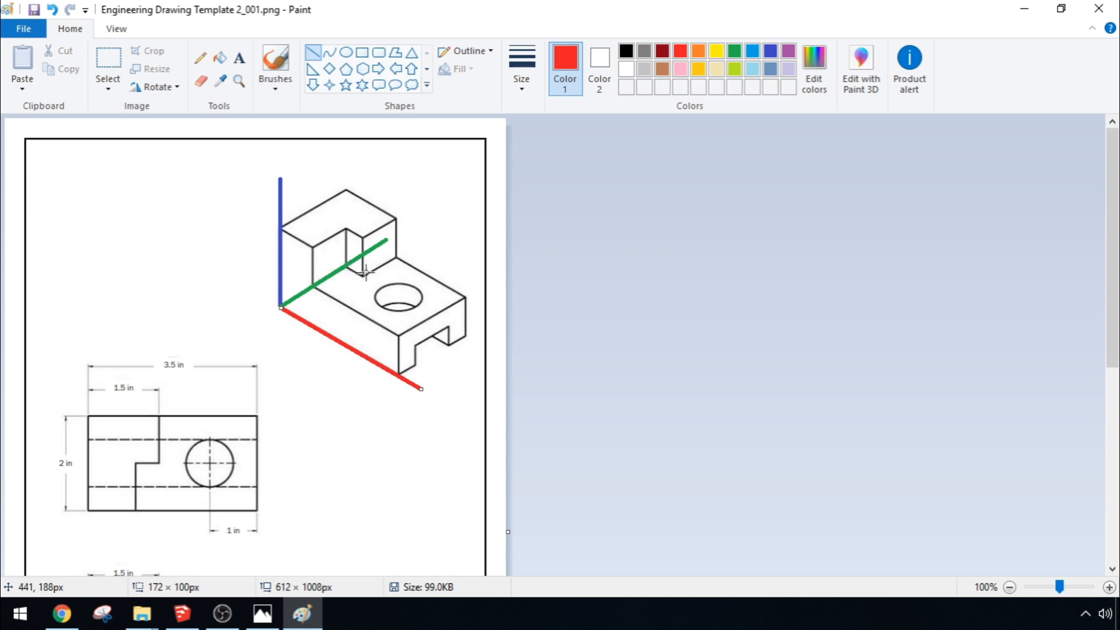
scroll(260, 389, "down", 3)
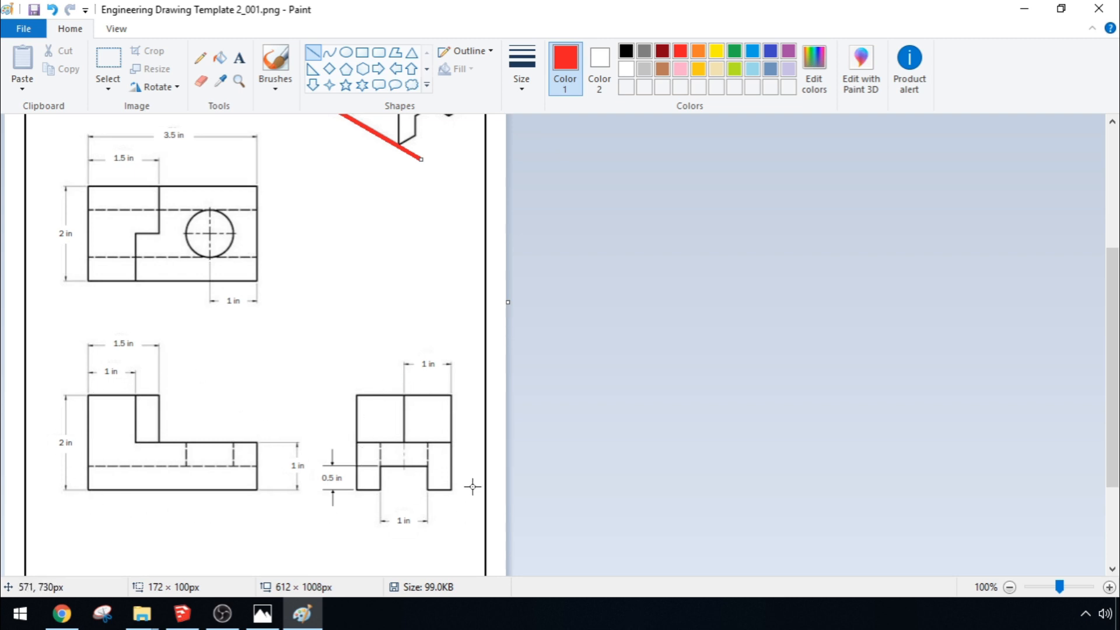
scroll(529, 362, "up", 3)
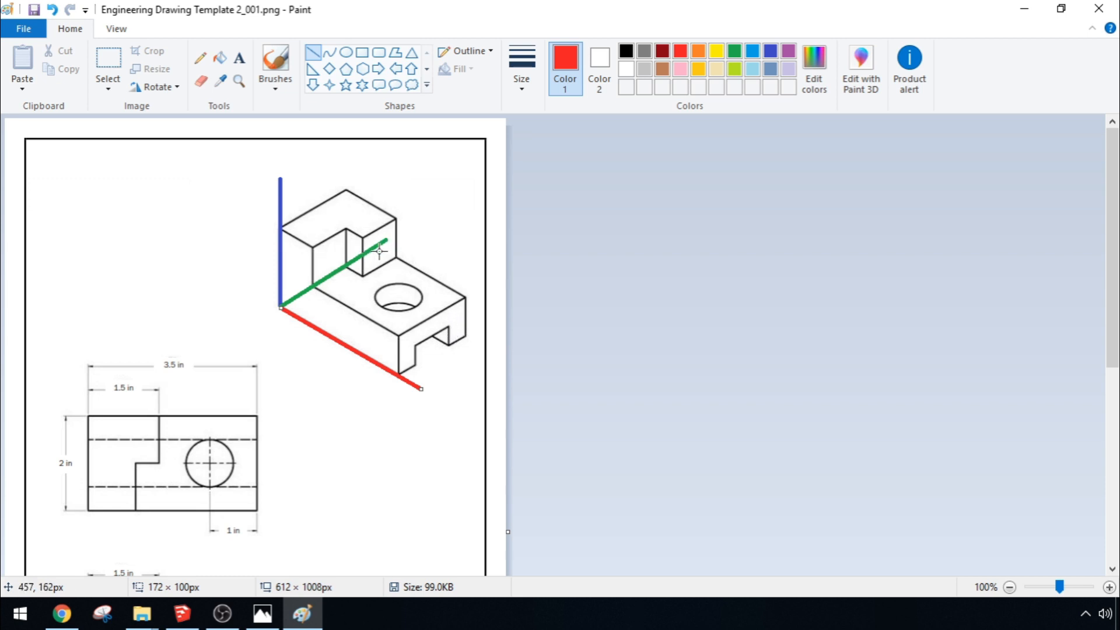
scroll(490, 391, "down", 6)
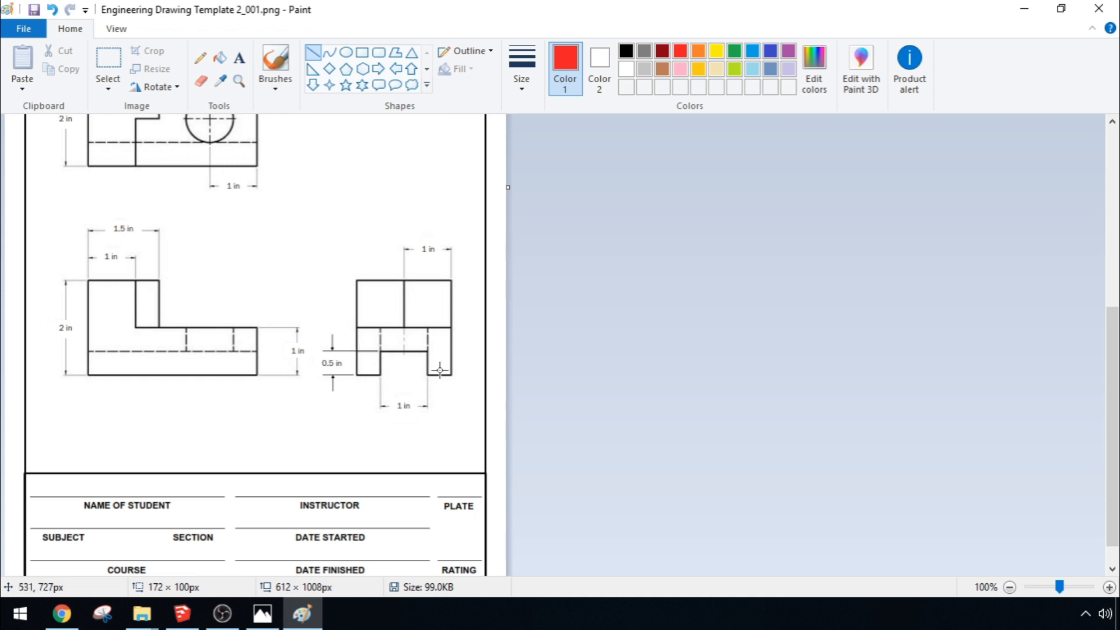
scroll(441, 371, "up", 6)
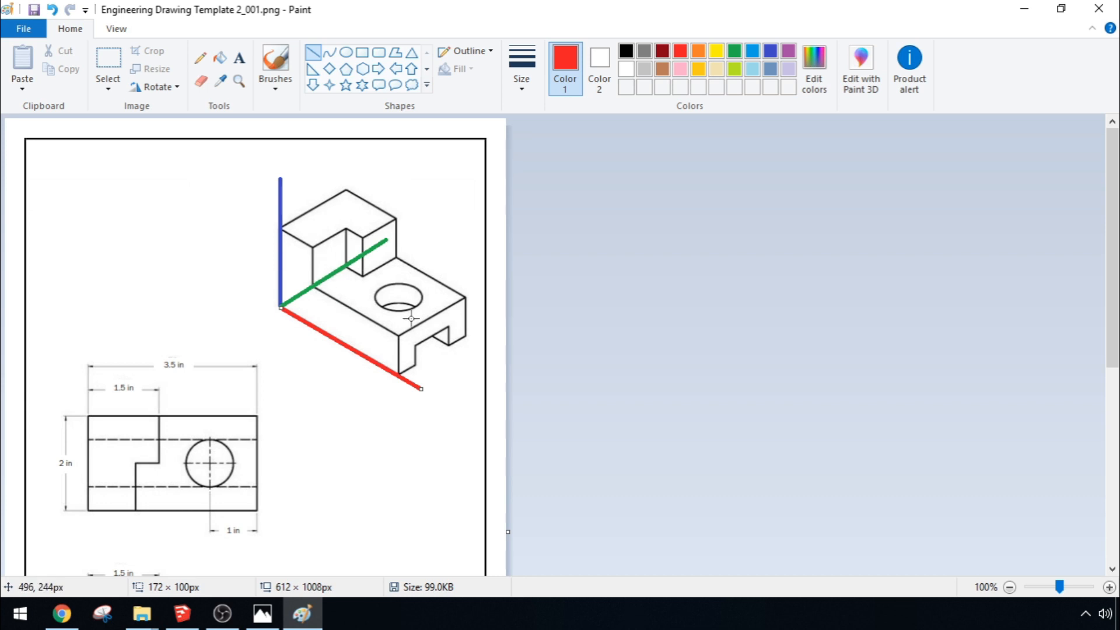
scroll(411, 318, "down", 2)
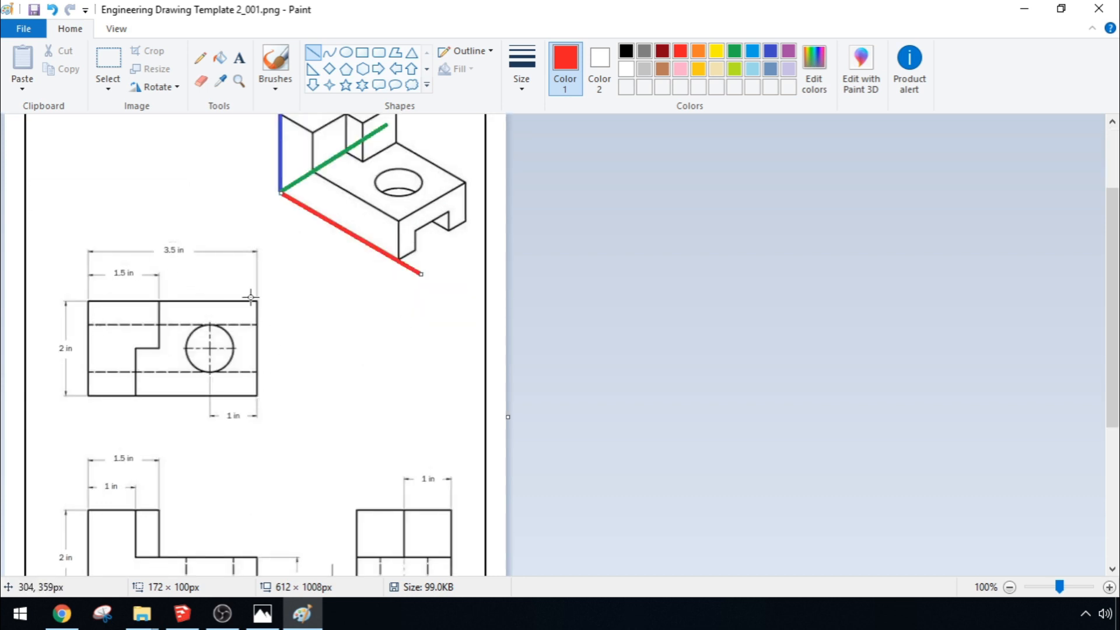
scroll(214, 412, "down", 2)
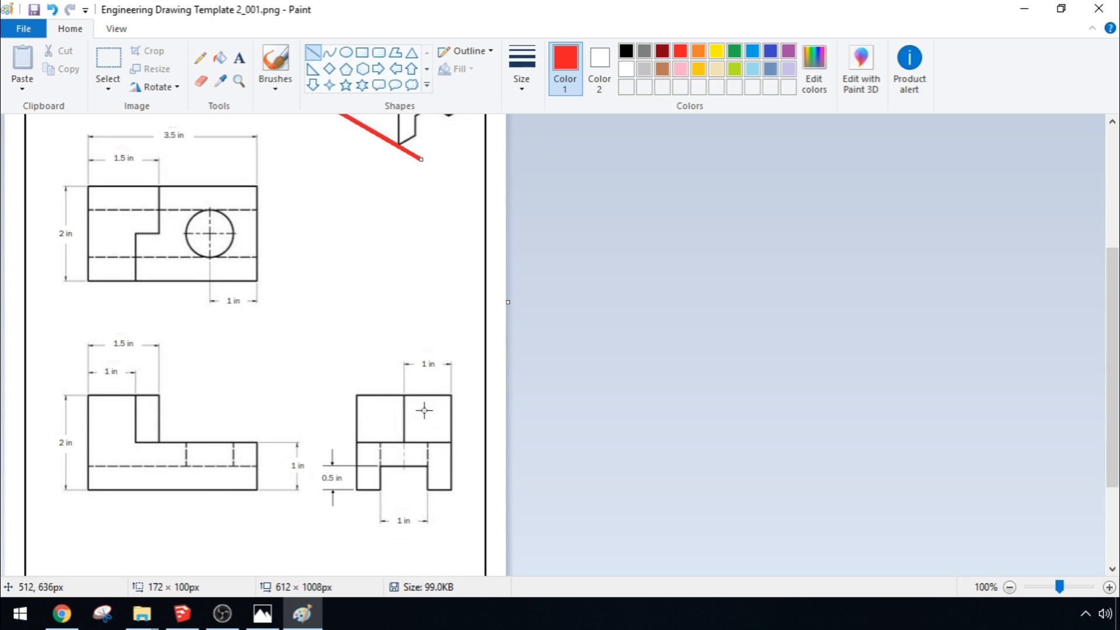
scroll(424, 410, "up", 4)
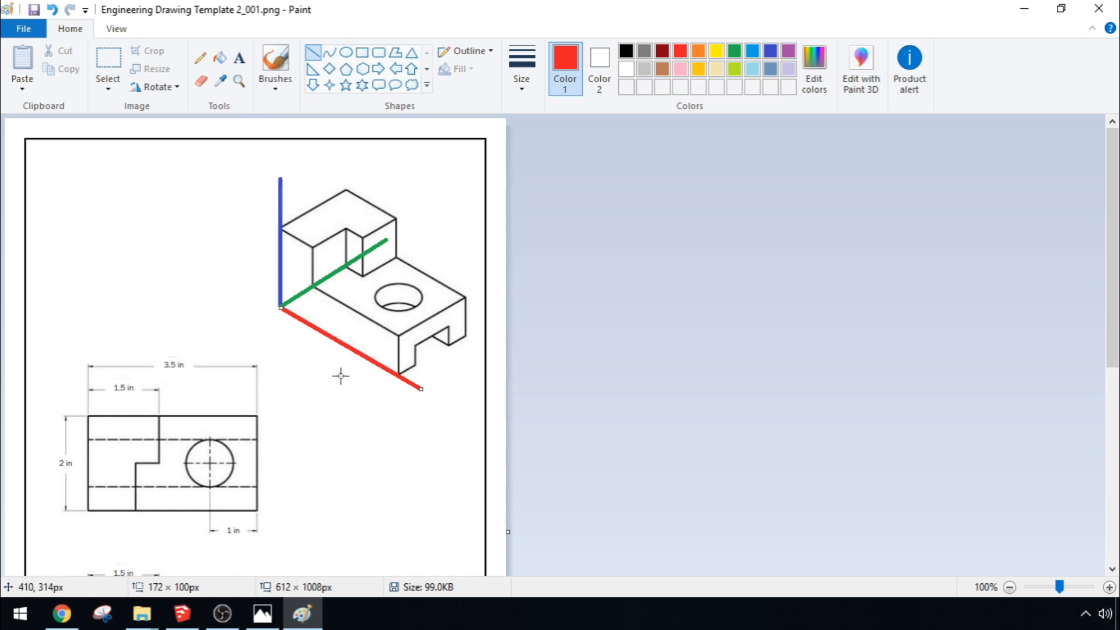
key("alt+Tab")
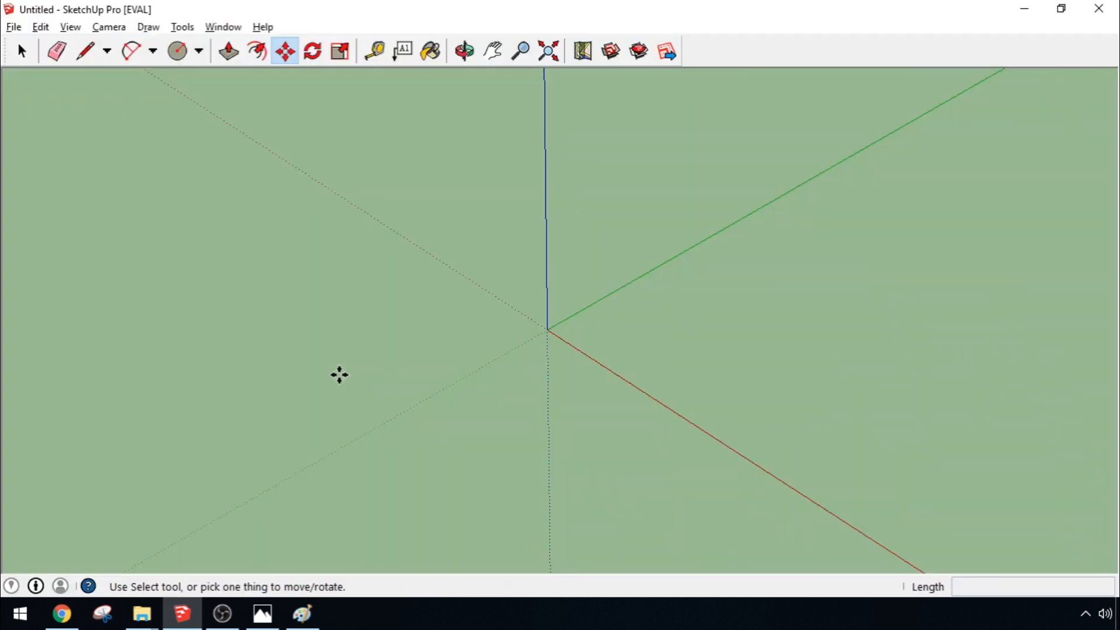
Check the part's height in the Paint drawing, and draw a 2-inch line in SketchUp from the origin up the blue axis
key("alt+Tab")
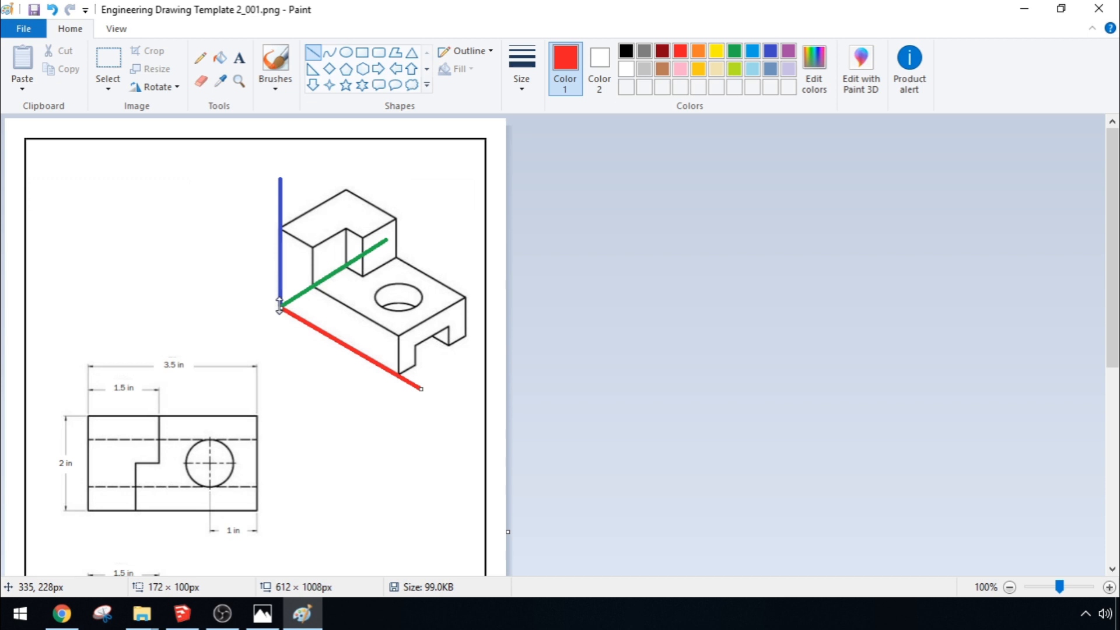
scroll(279, 304, "down", 6)
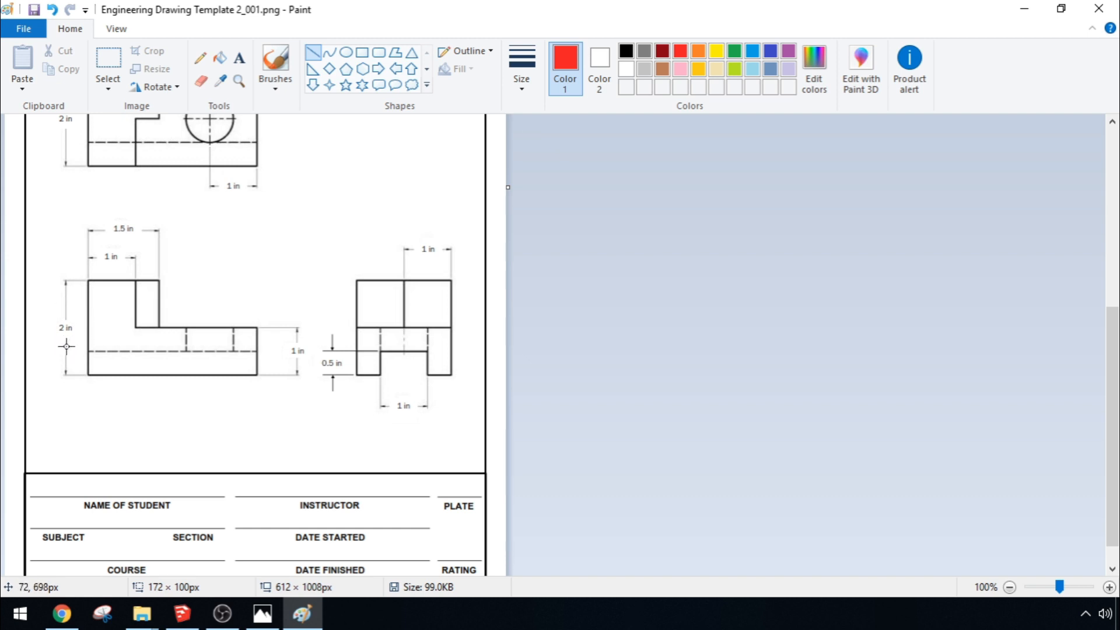
key("alt+Tab")
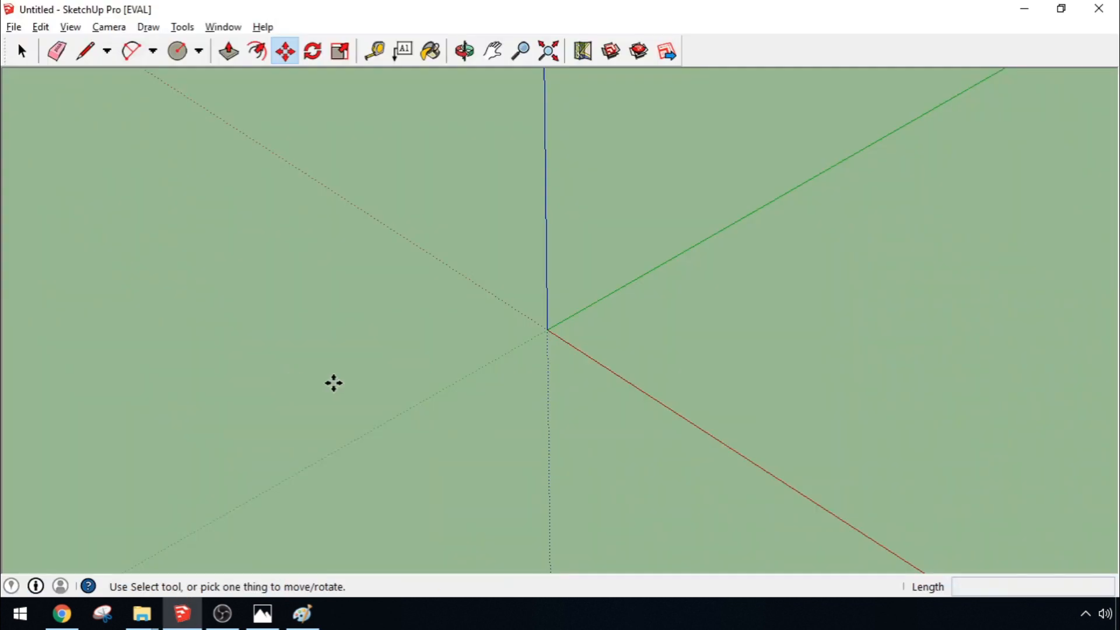
left_click(85, 58)
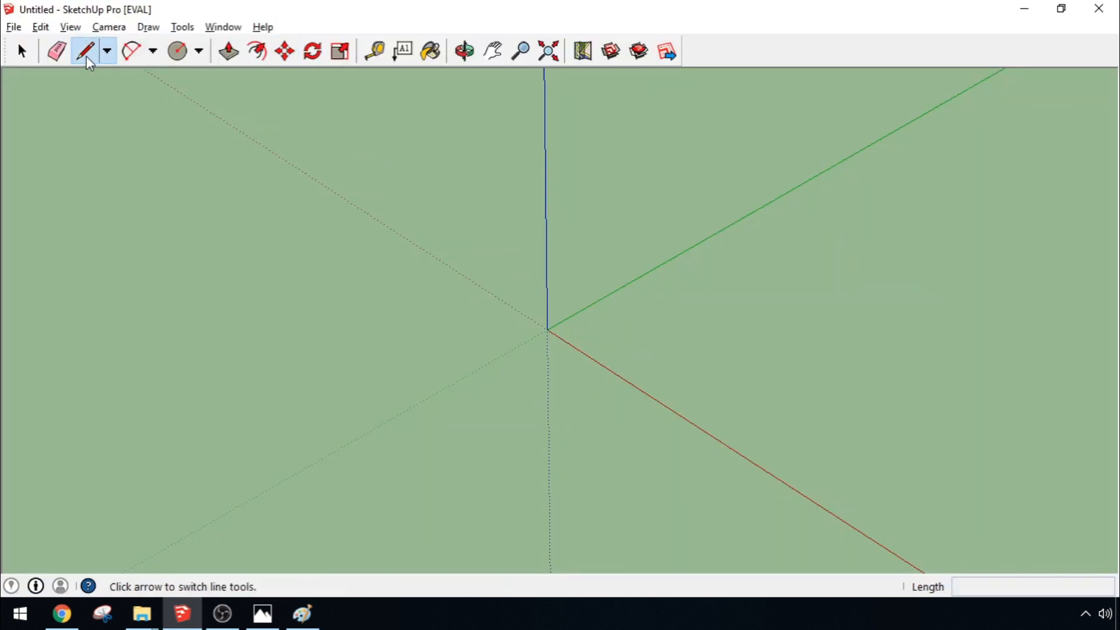
left_click(547, 329)
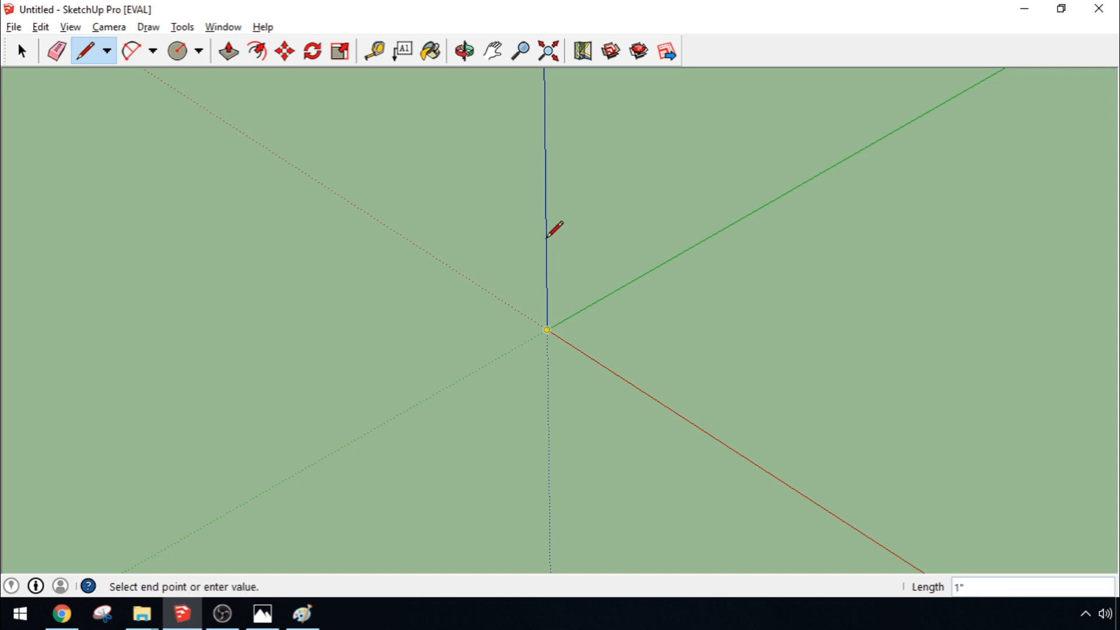
left_click(546, 194)
type("2")
key("Return")
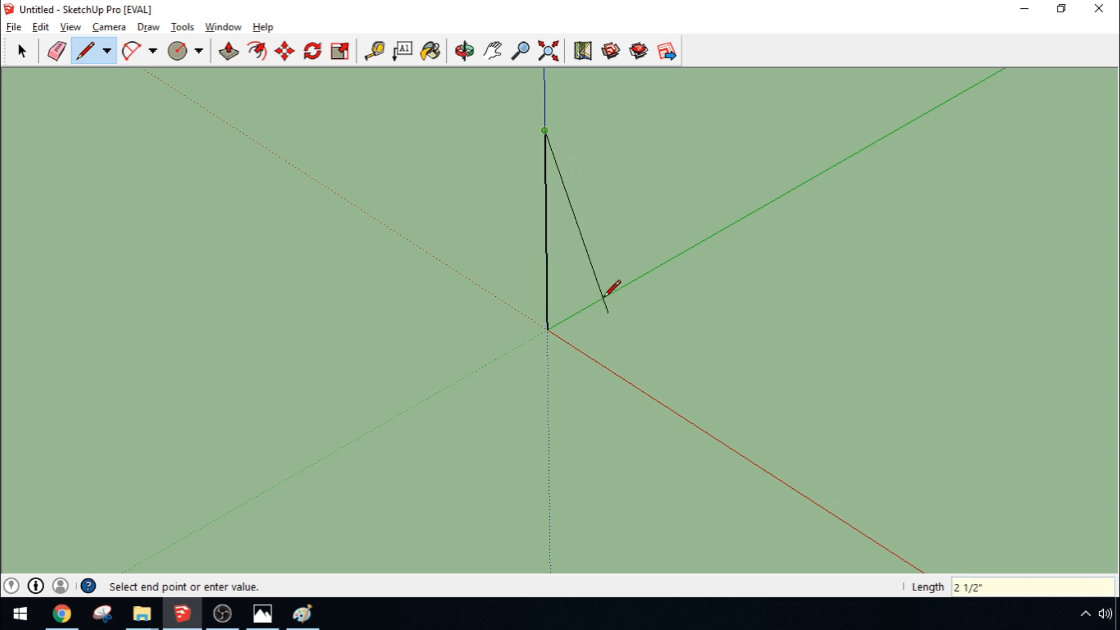
key("Escape")
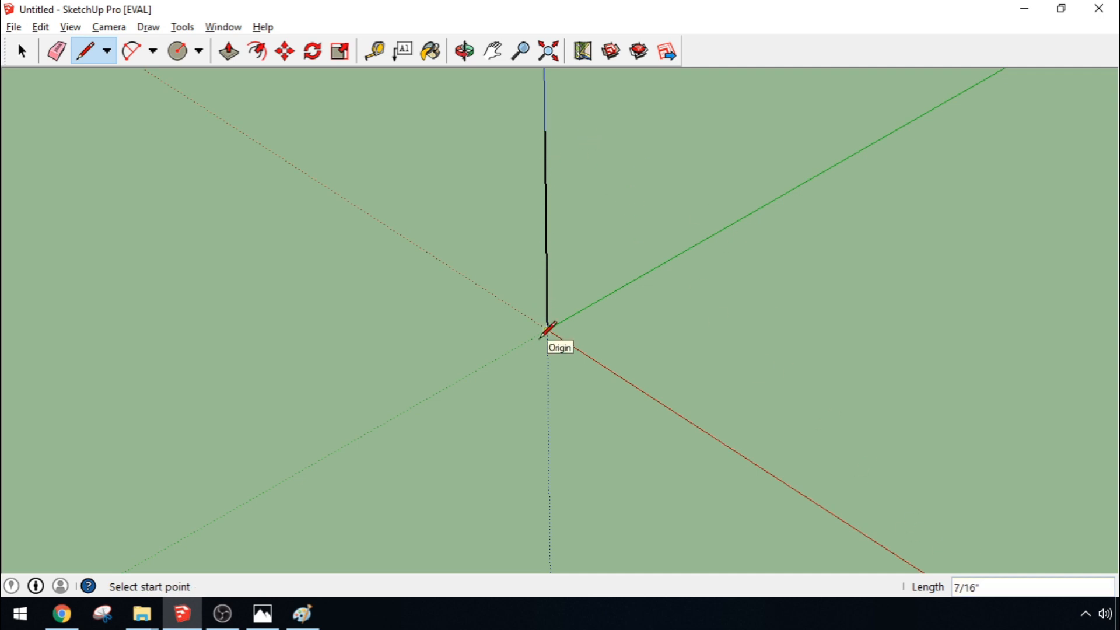
Switch to Paint and examine the part's base edge in the isometric view and its matching length in the dimensioned views
key("alt+Tab")
key("alt+Tab")
key("alt+Tab")
scroll(525, 345, "up", 5)
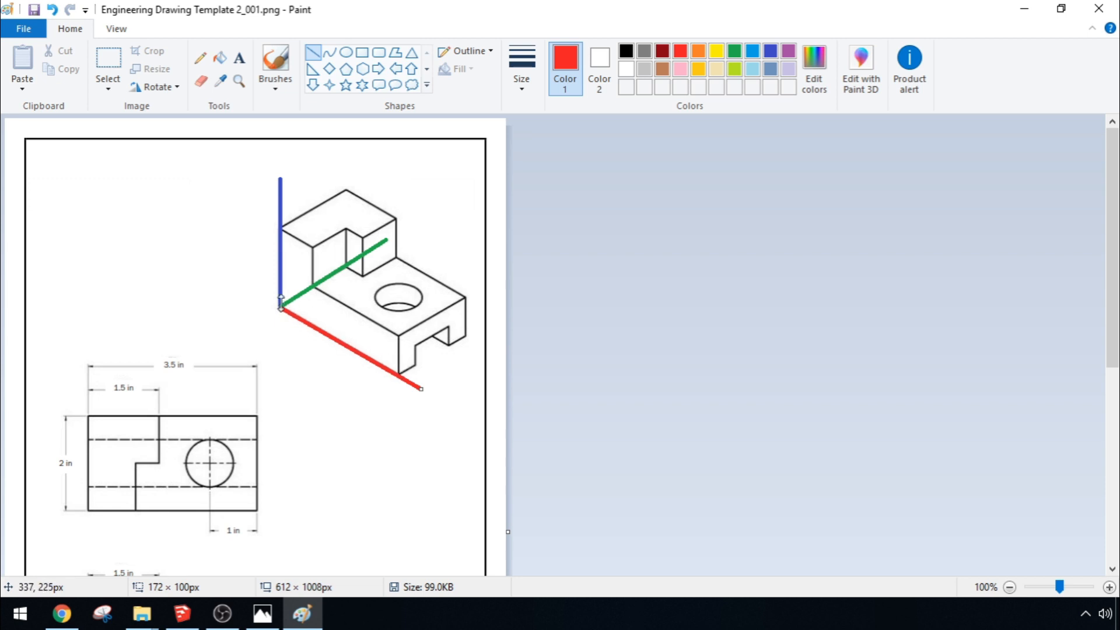
scroll(279, 318, "down", 4)
scroll(279, 320, "down", 2)
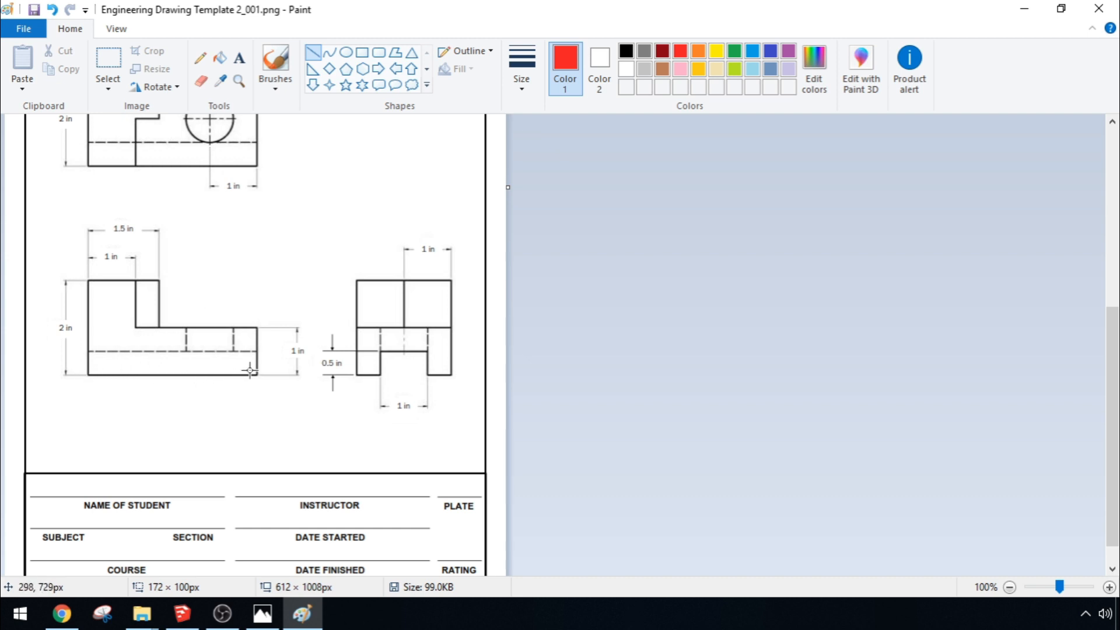
scroll(337, 264, "up", 5)
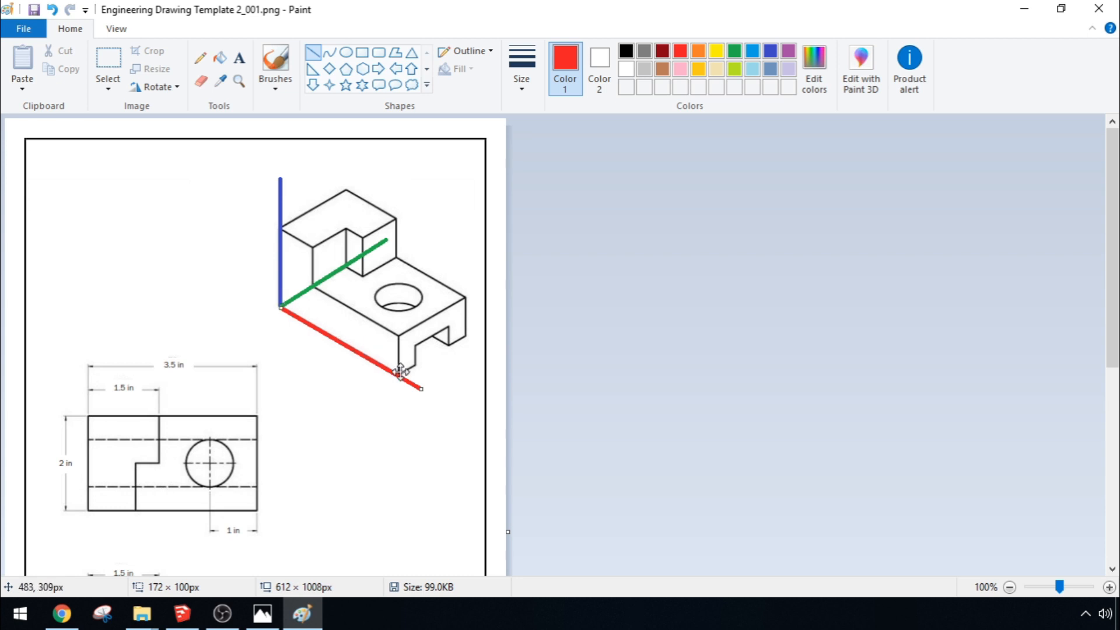
Return to SketchUp and draw a 3.5-inch line from the origin along the red axis
key("alt+Tab")
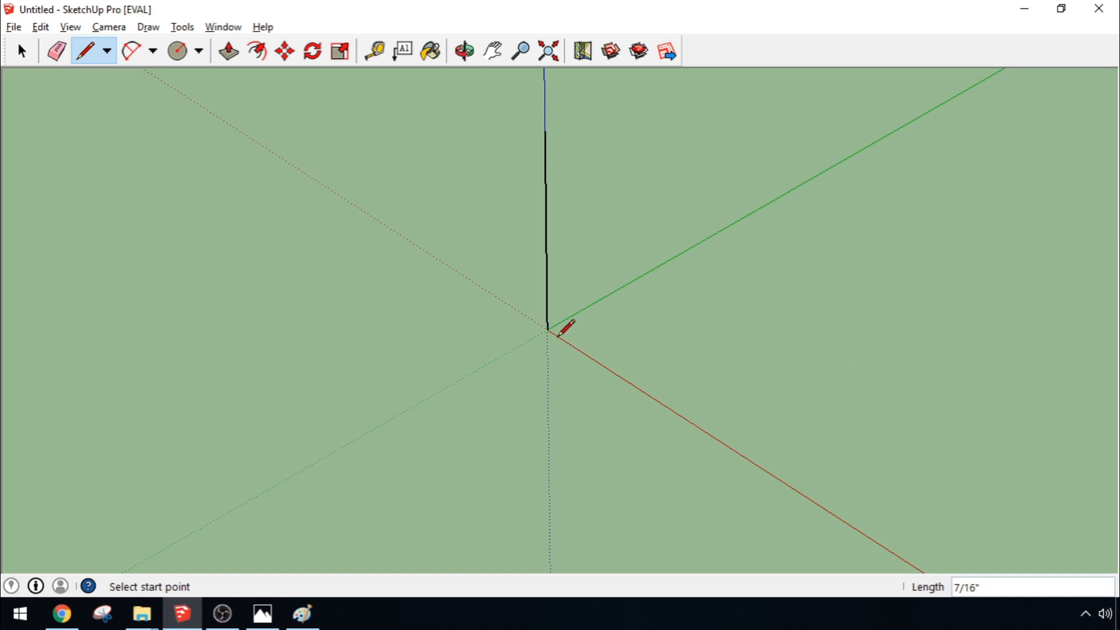
left_click(548, 329)
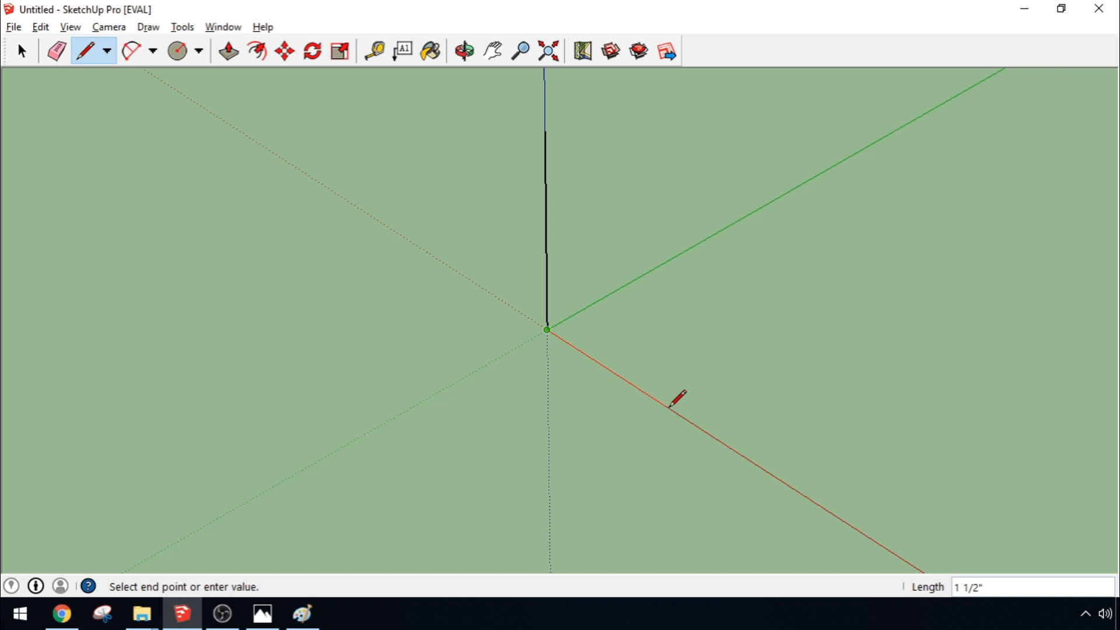
left_click(668, 407)
type("3")
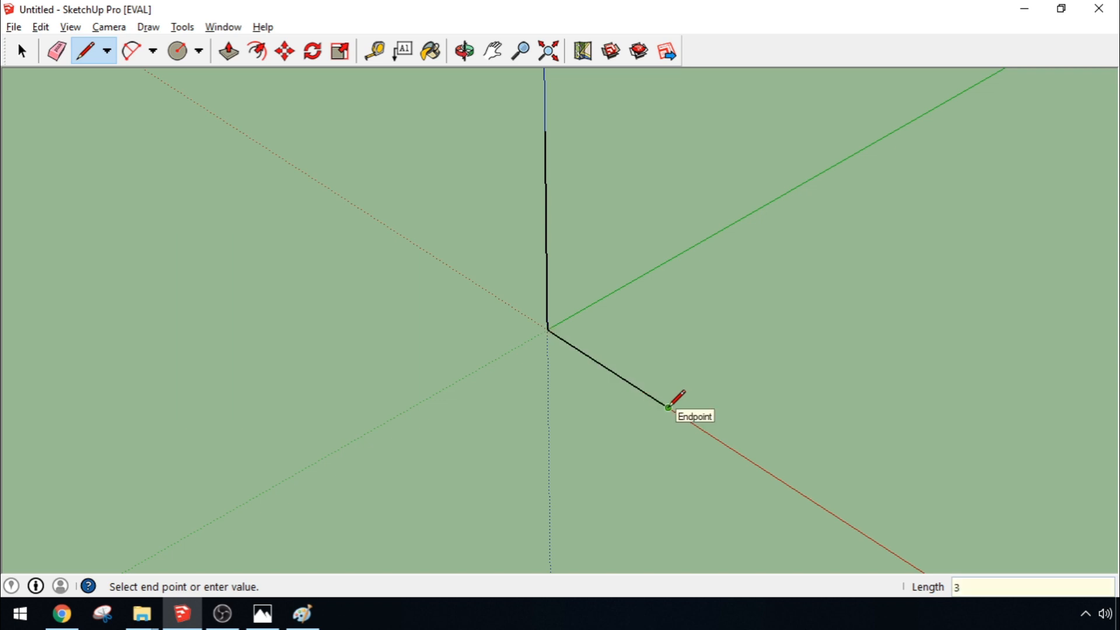
key("Return")
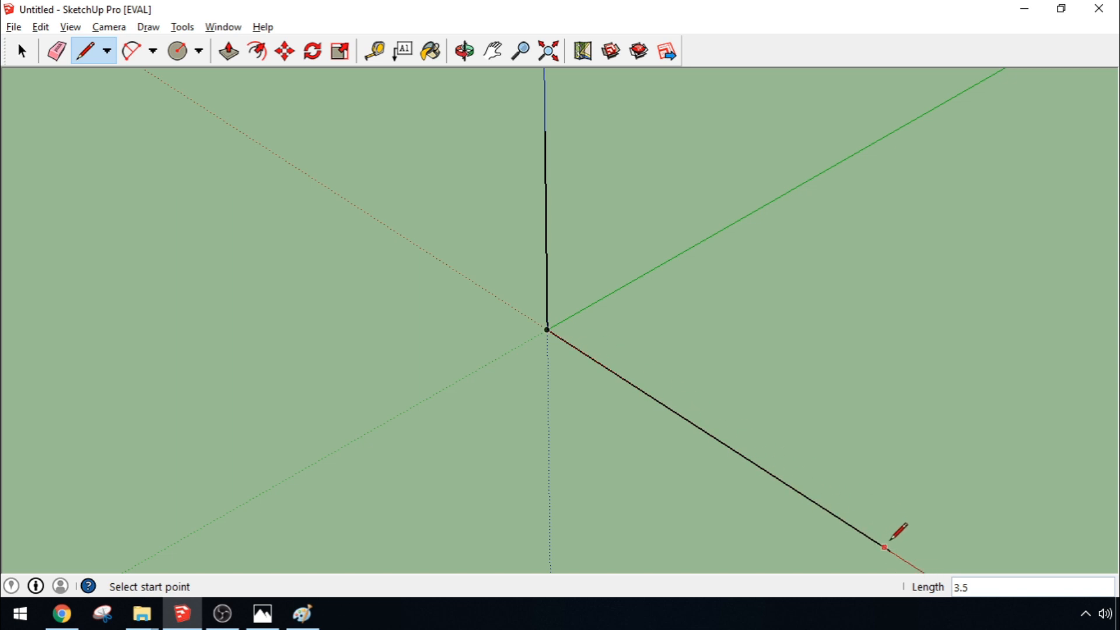
Draw a 2-inch vertical line up from the red-axis line's end and connect it to the blue-axis line's top, closing the rectangle
left_click(868, 545)
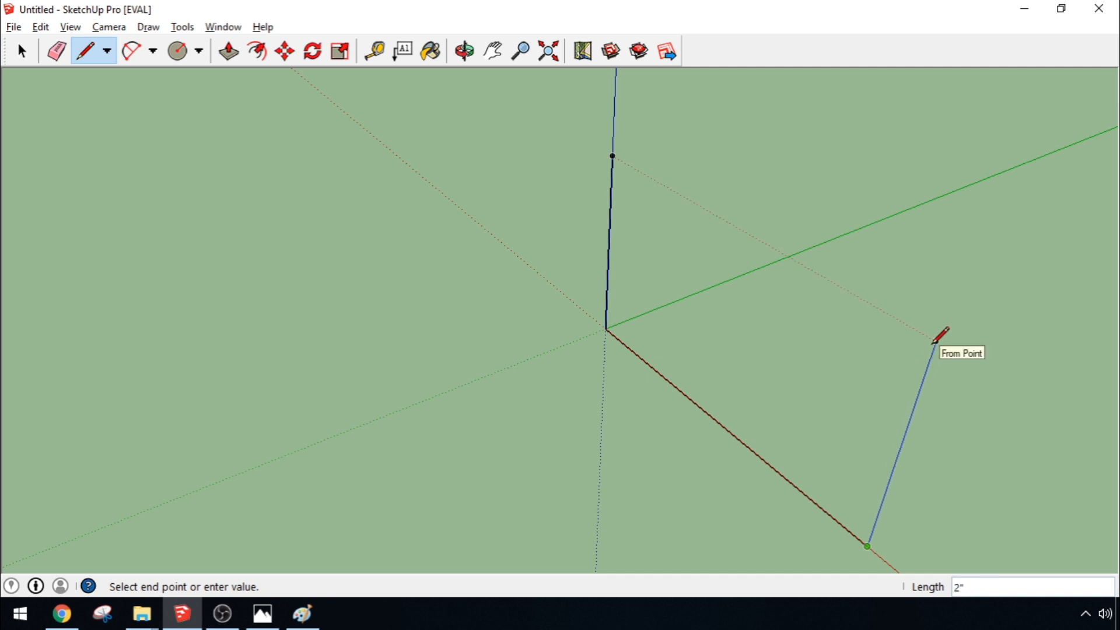
left_click(935, 341)
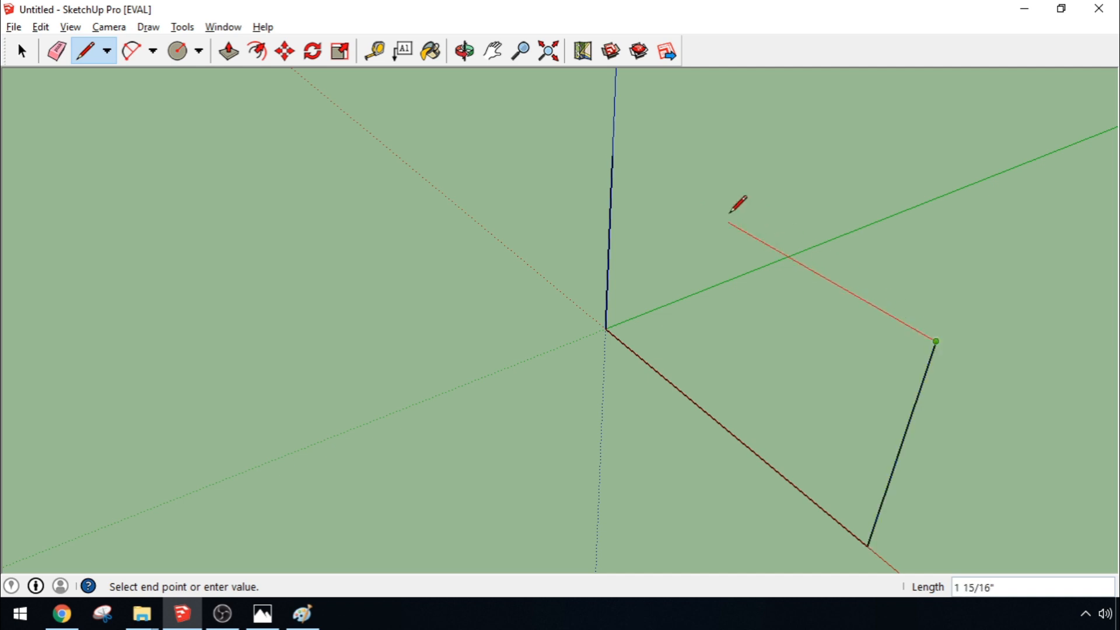
left_click(613, 154)
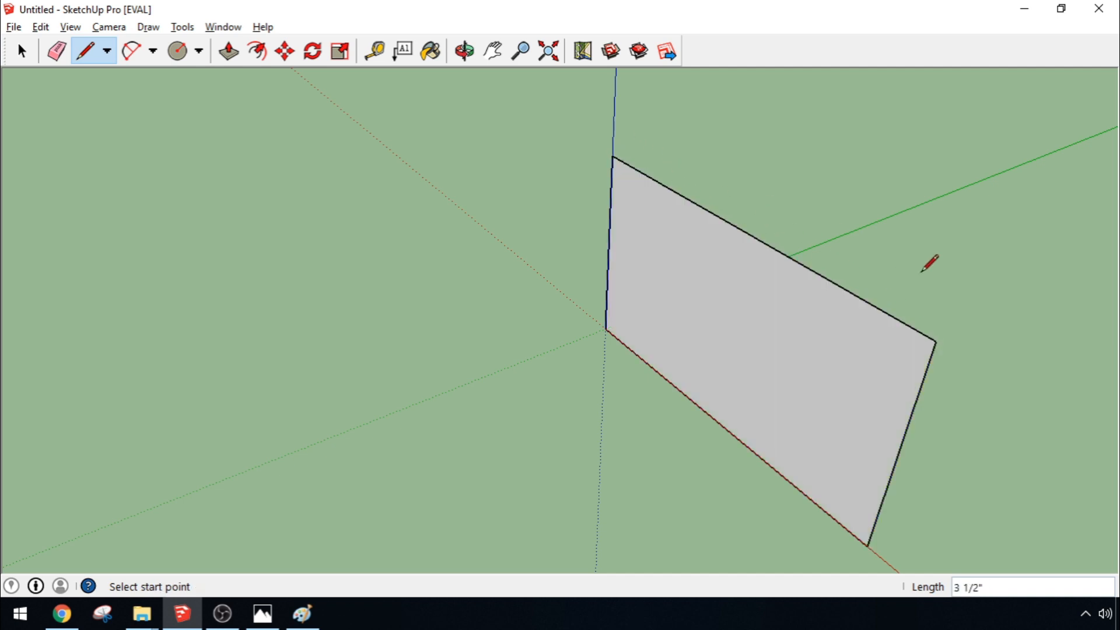
mouse_move(1008, 268)
middle_mouse_down()
mouse_move(983, 276)
mouse_move(708, 230)
mouse_move(616, 227)
middle_mouse_up()
scroll(609, 256, "down", 2)
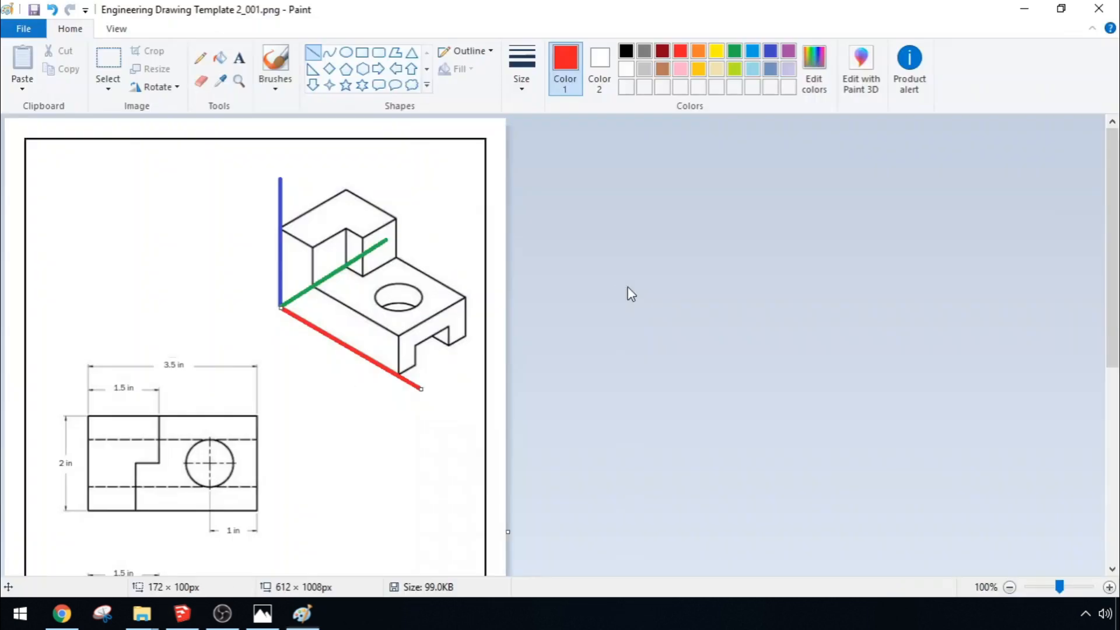
Switch to Paint and examine the part's depth along the green axis in the isometric, top and side views
key("alt+Tab")
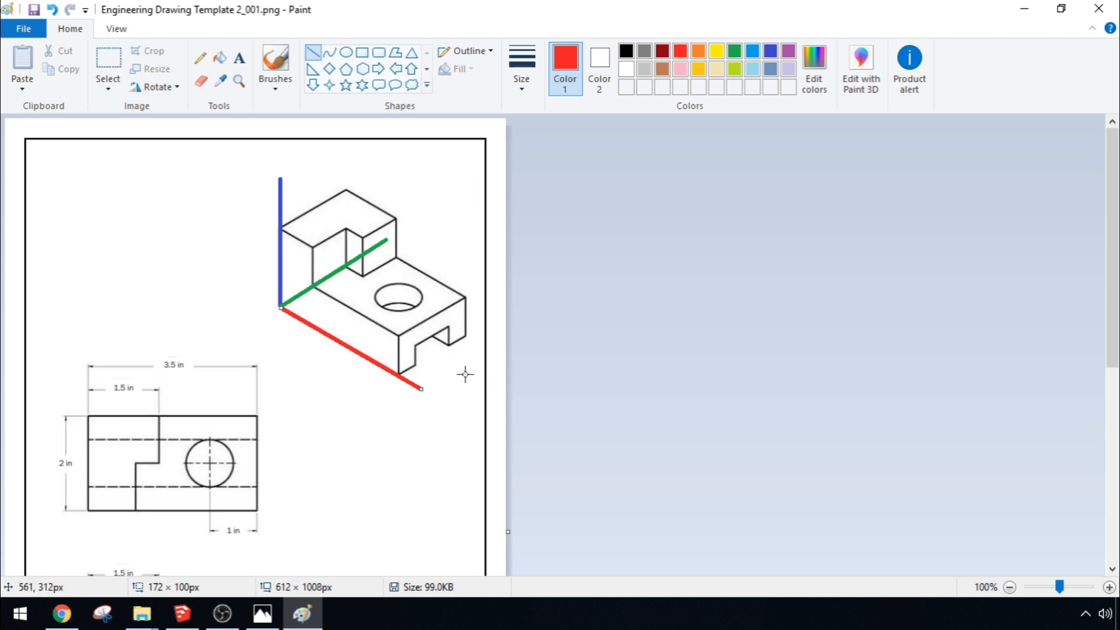
scroll(451, 383, "down", 5)
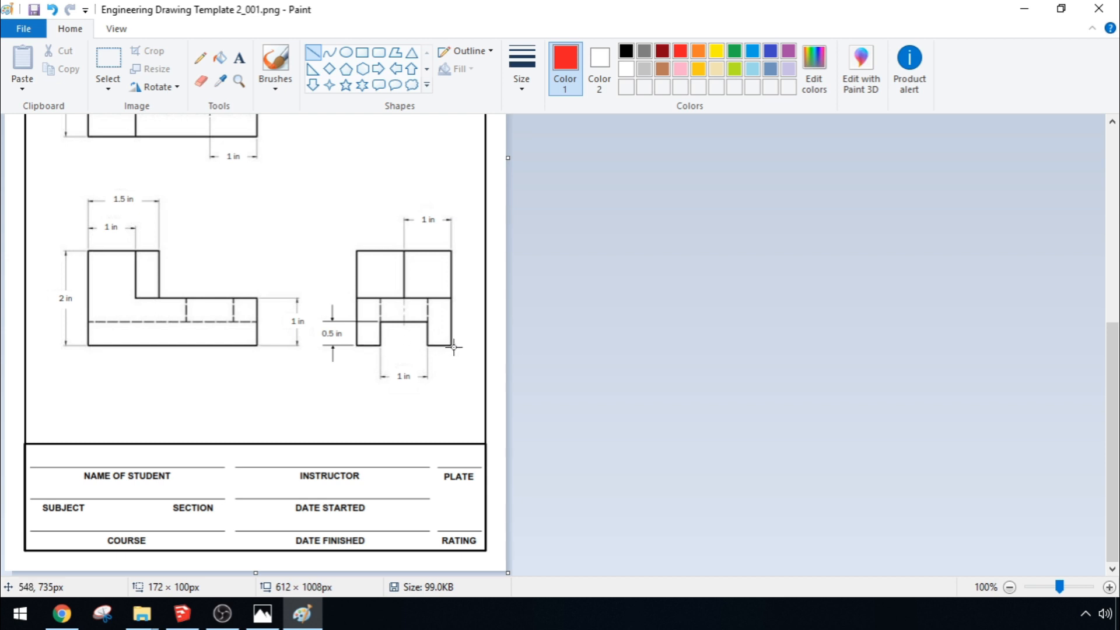
scroll(456, 346, "up", 5)
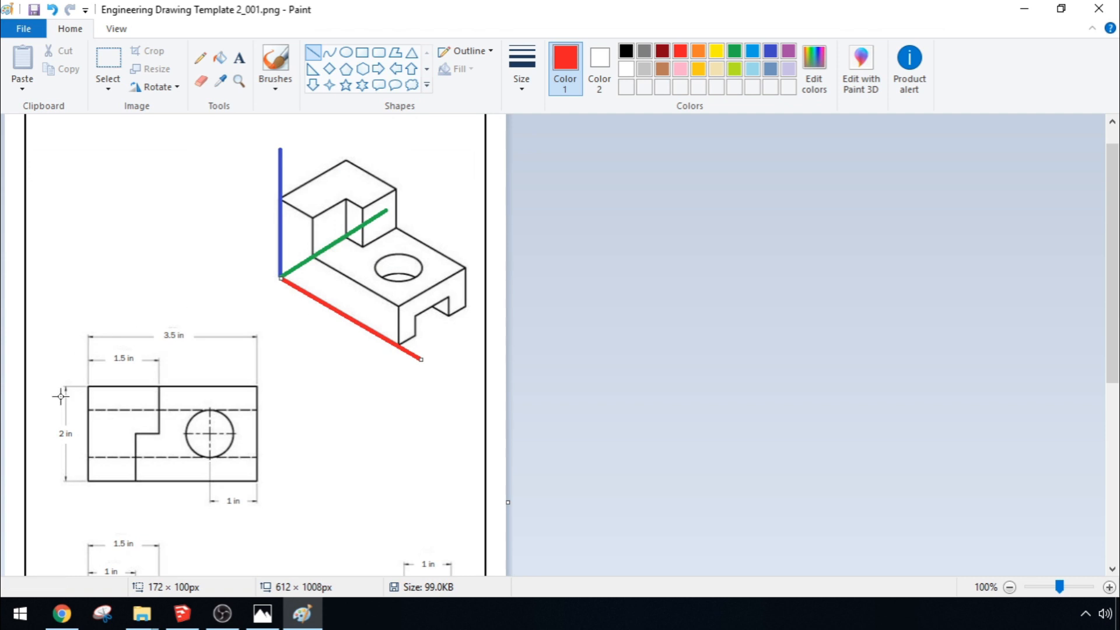
scroll(295, 483, "down", 2)
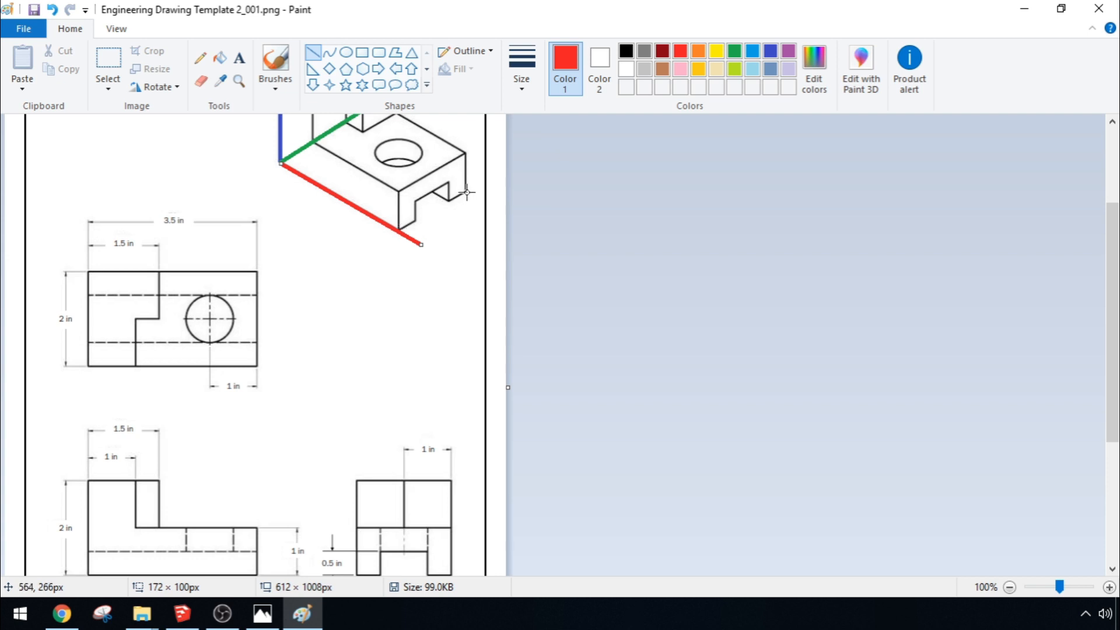
scroll(499, 256, "up", 2)
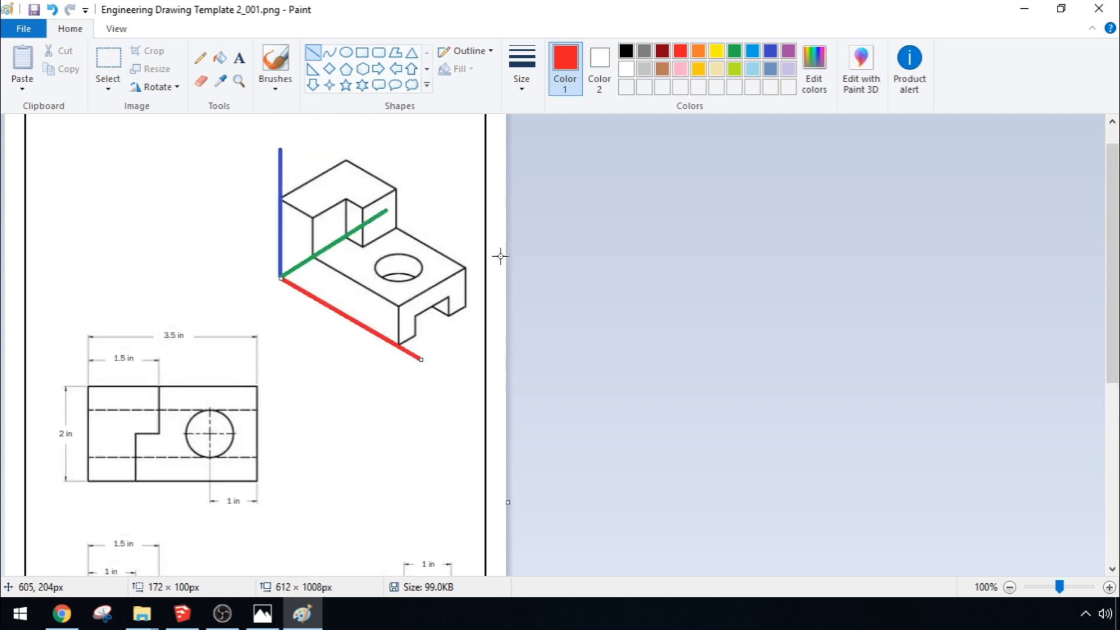
Return to SketchUp and push/pull the rectangular face 2 inches along the green axis to form a solid block
key("alt+Tab")
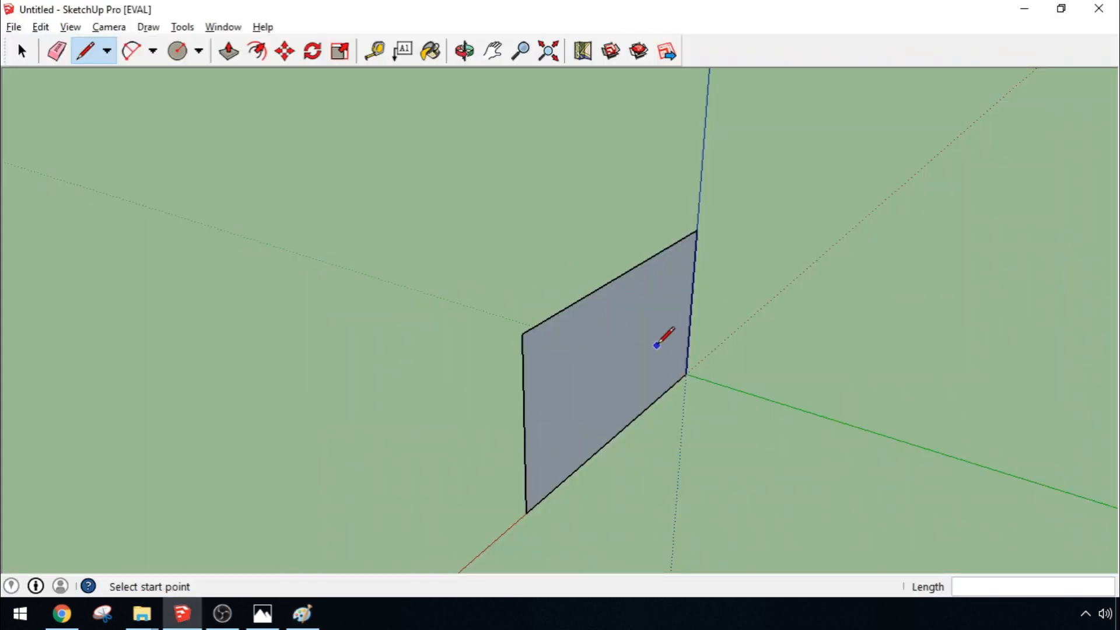
middle_click_drag(420, 358, 461, 373)
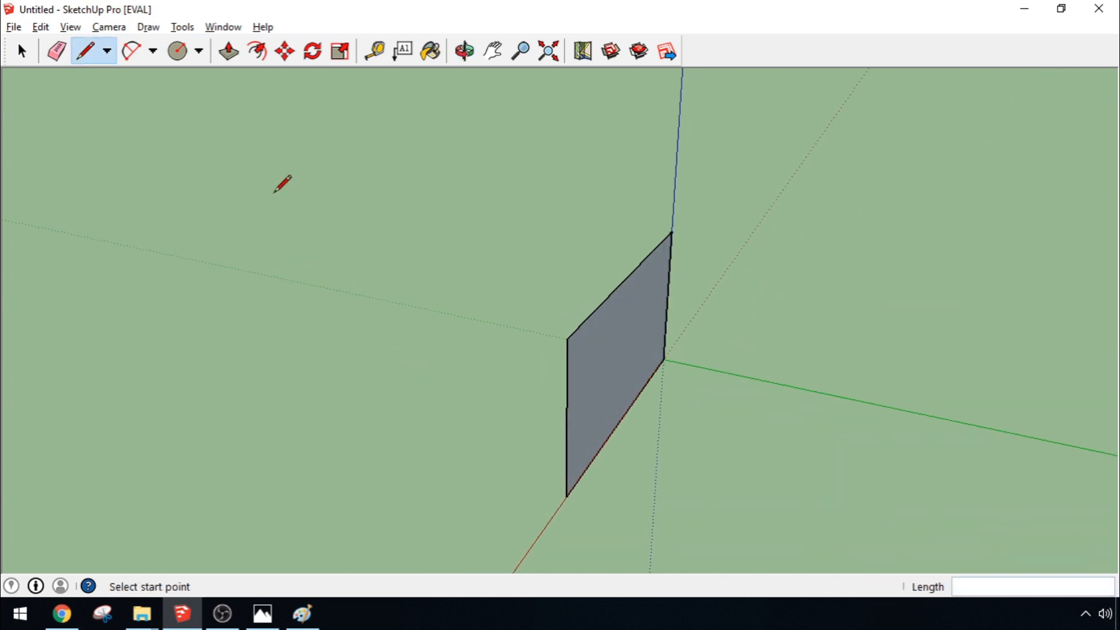
left_click(230, 52)
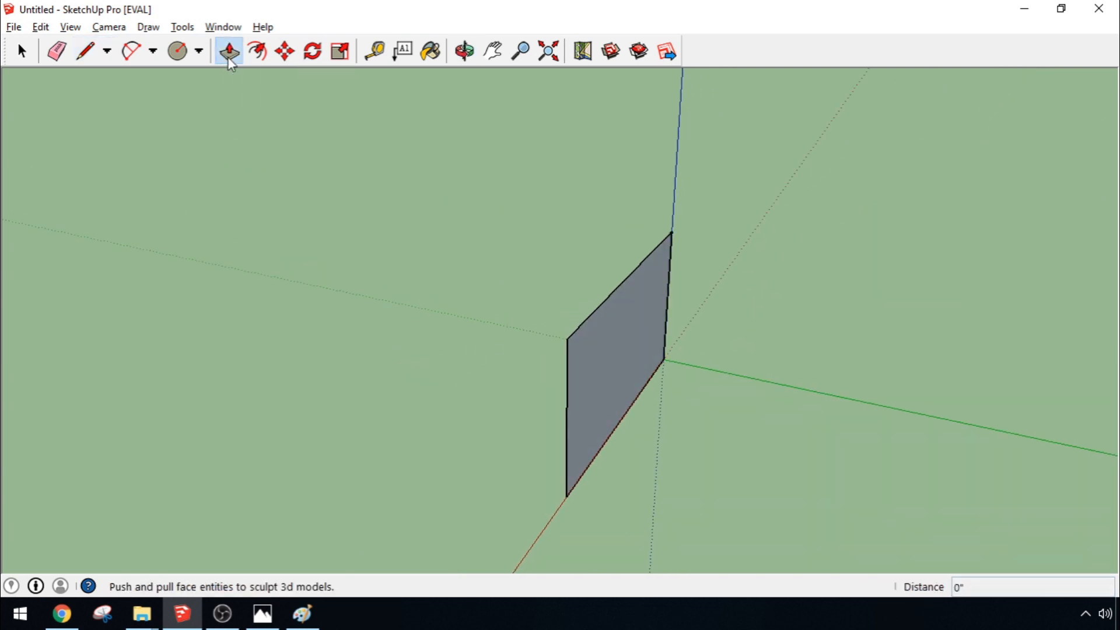
left_click(622, 386)
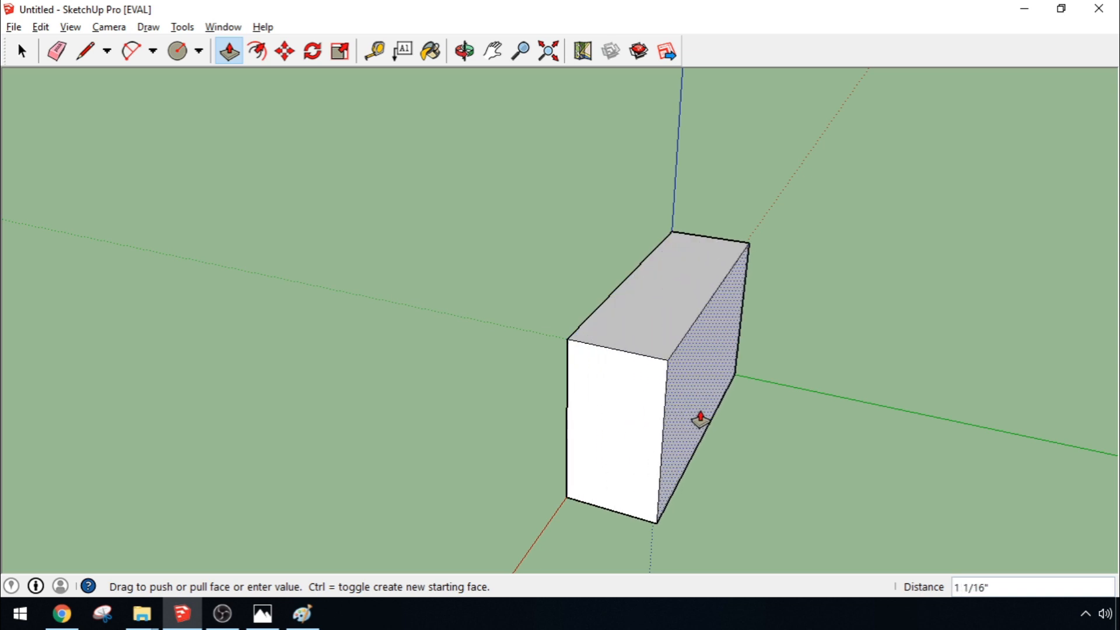
left_click(778, 452)
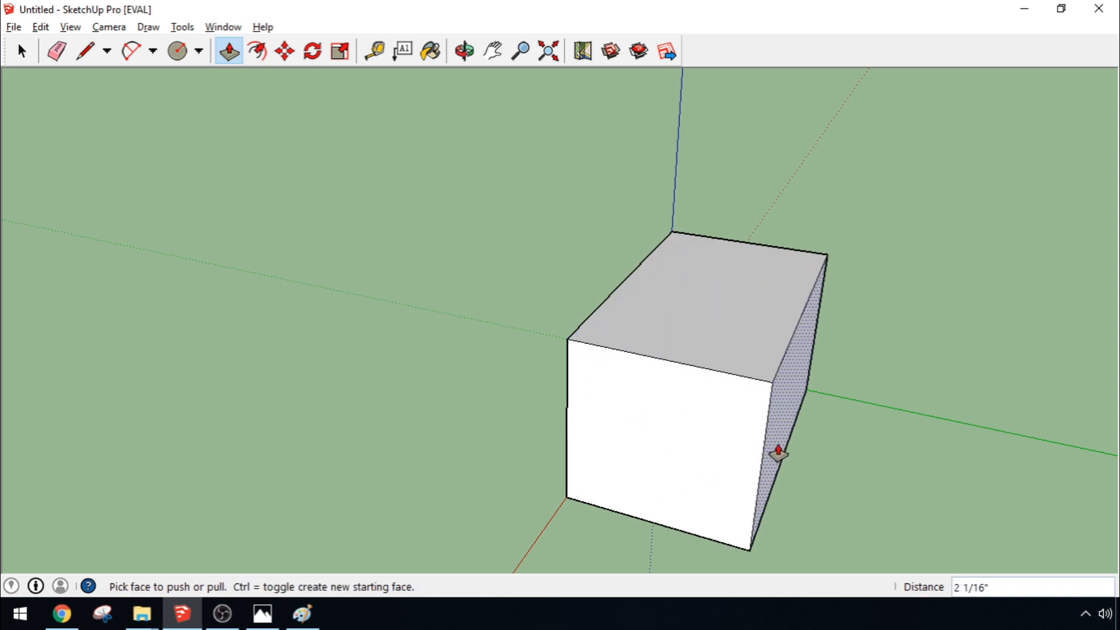
type("2")
key("Return")
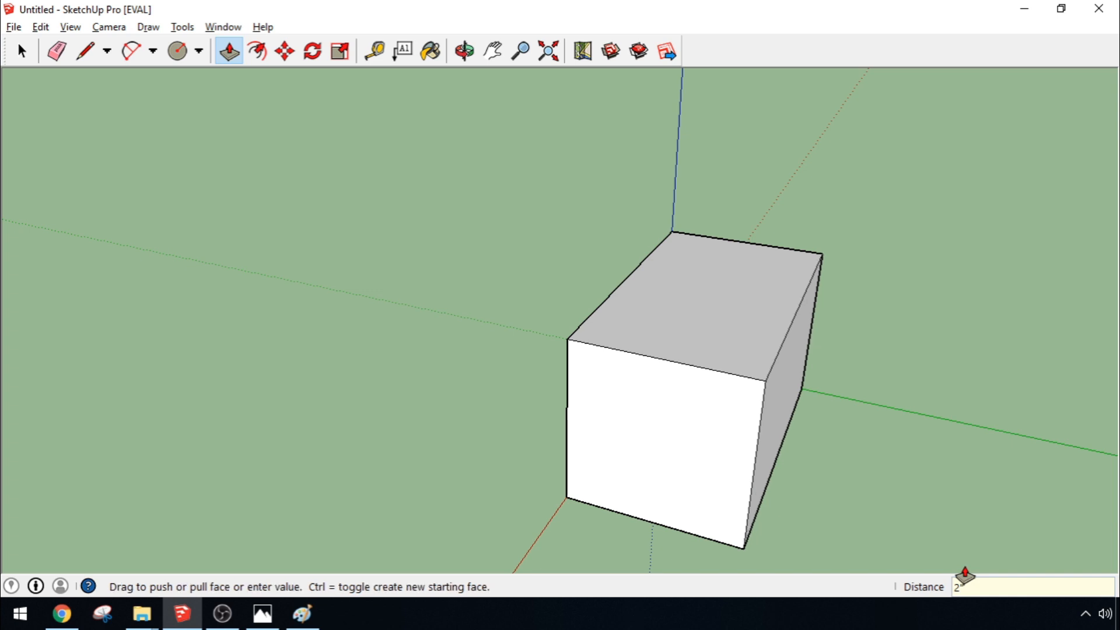
middle_click_drag(965, 574, 1043, 497, "shift")
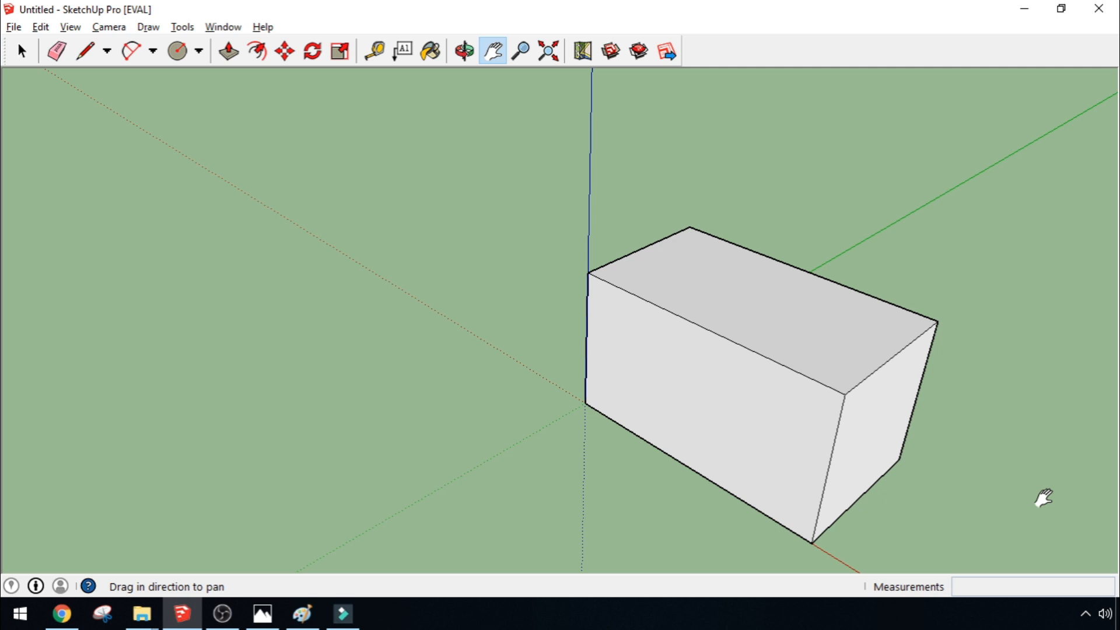
Check the upper step's length in Paint, and place a Tape Measure guide point 1 inch from the blue-axis corner along the block's front top edge
key("alt+Tab")
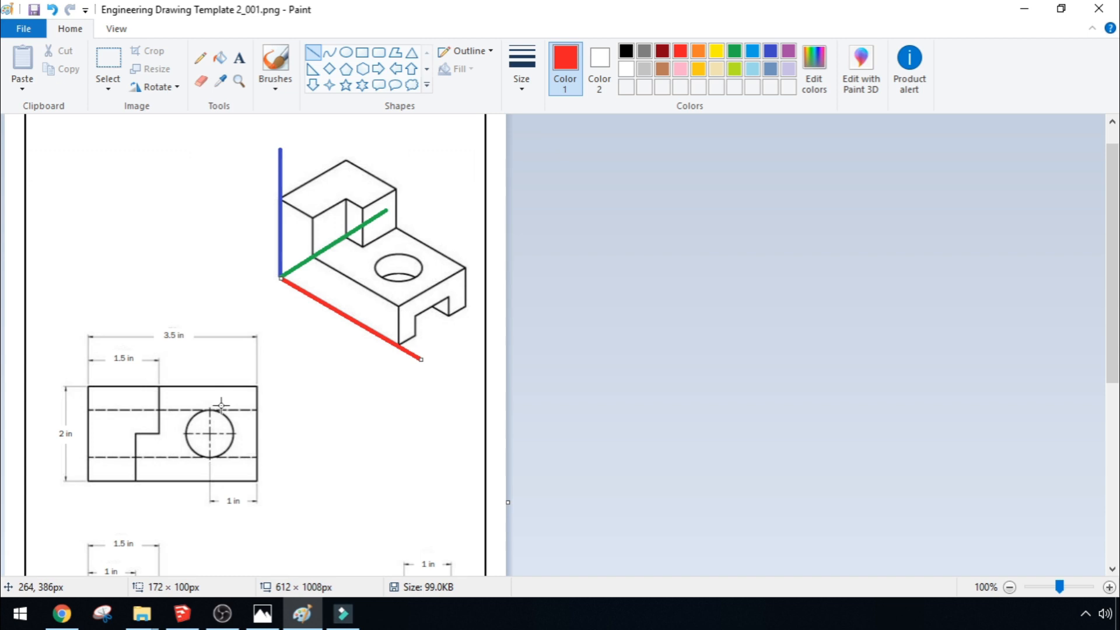
scroll(335, 415, "down", 5)
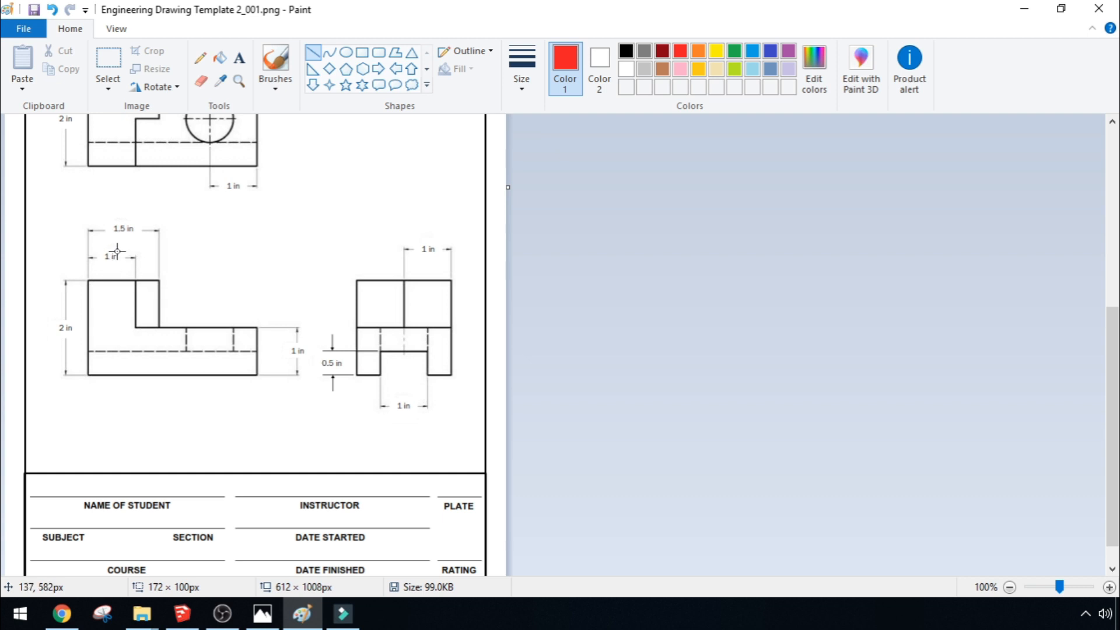
key("alt+Tab")
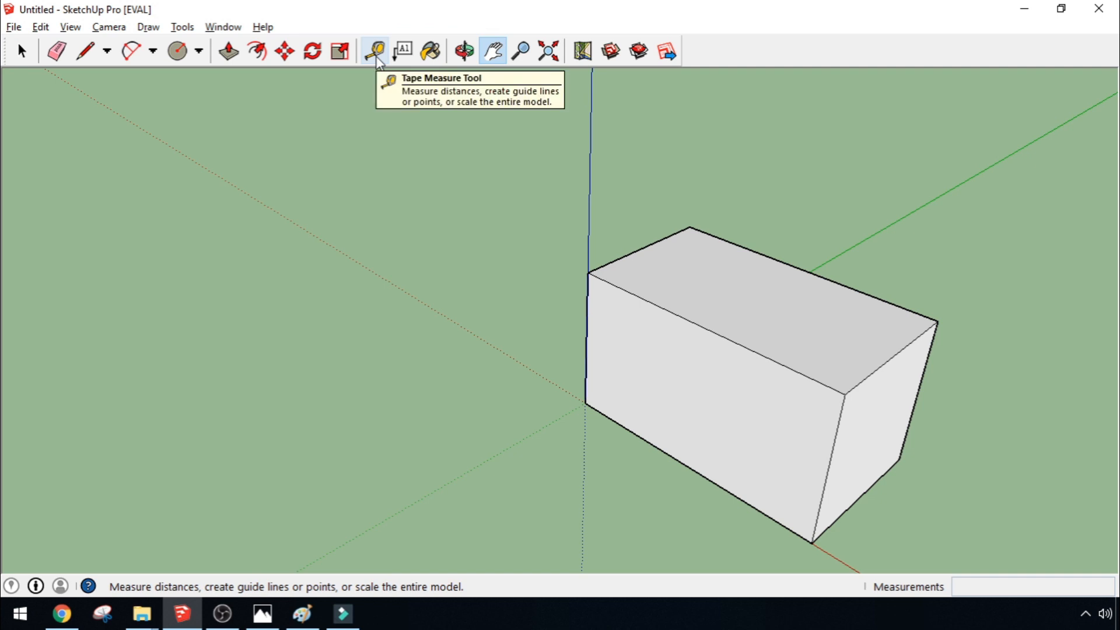
left_click(375, 52)
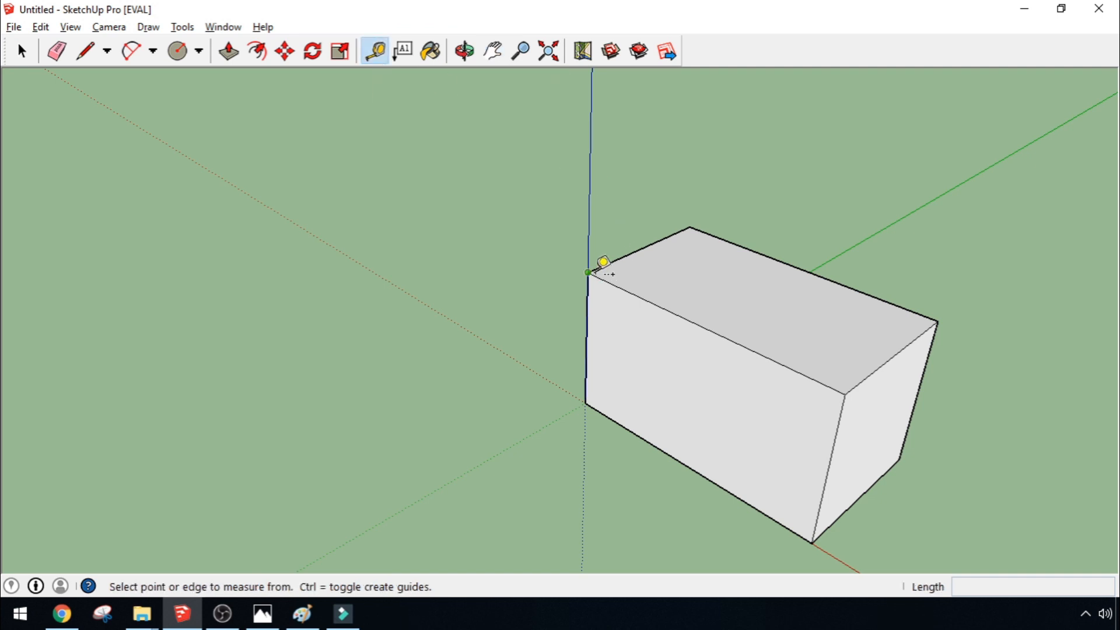
left_click(589, 272)
left_click(629, 292)
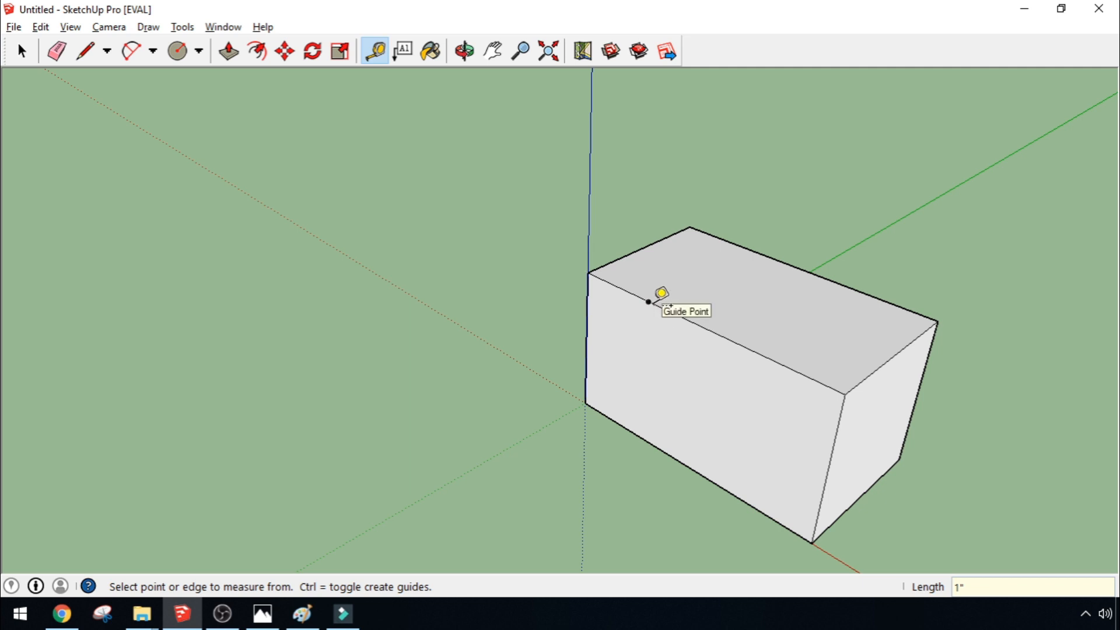
scroll(665, 316, "up", 2)
scroll(659, 320, "up", 4)
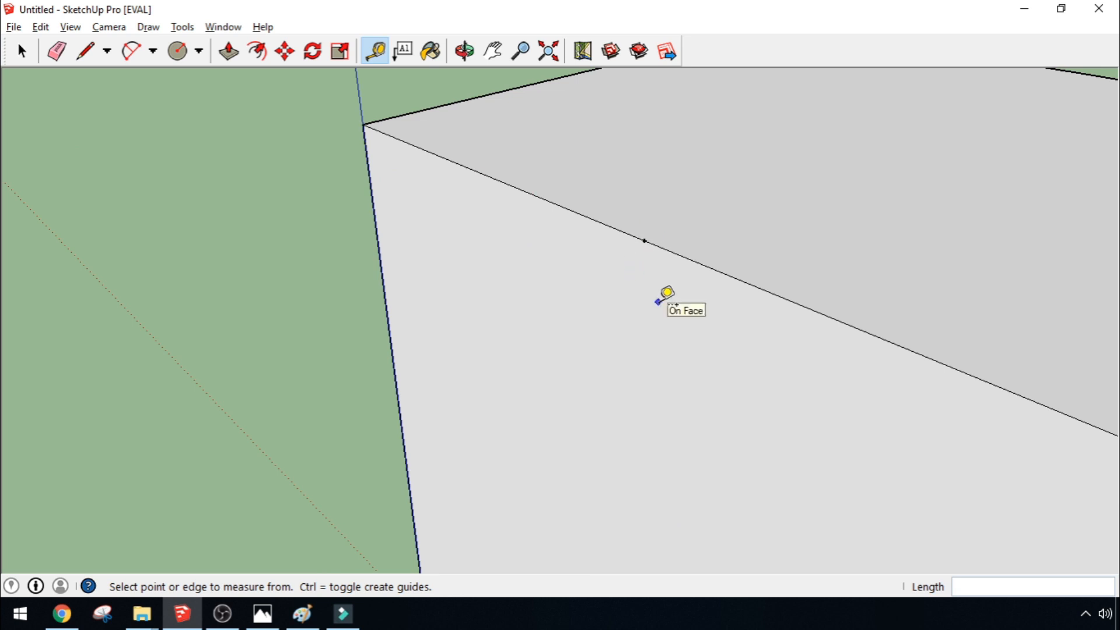
scroll(659, 300, "down", 5)
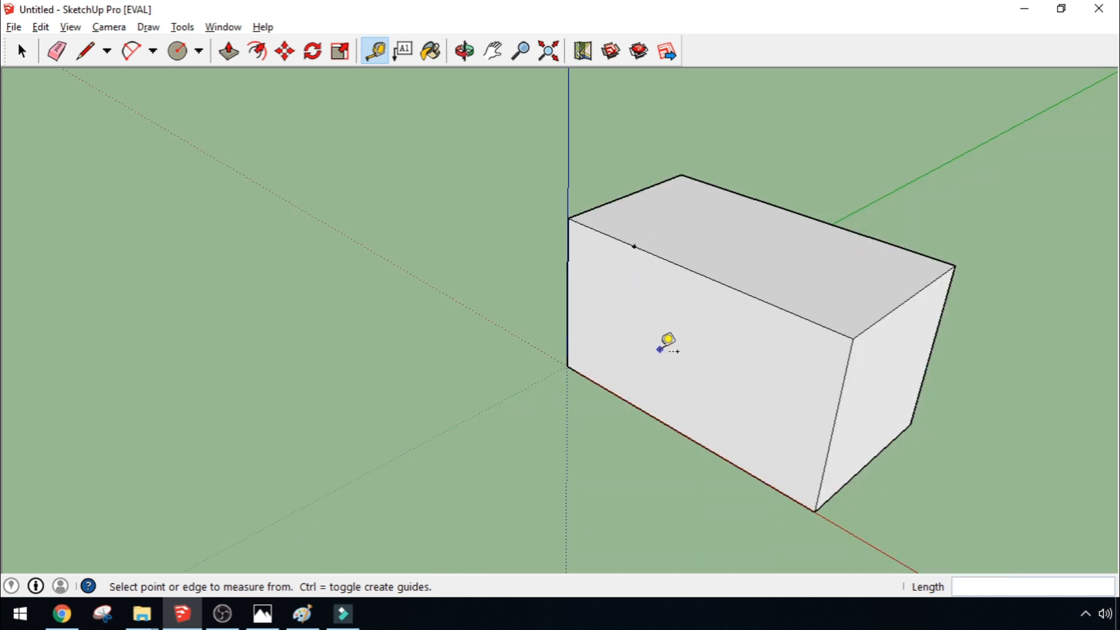
Switch to Paint and examine the step's vertical drop in the isometric view and the matching dimensions in the front view
key("alt+Tab")
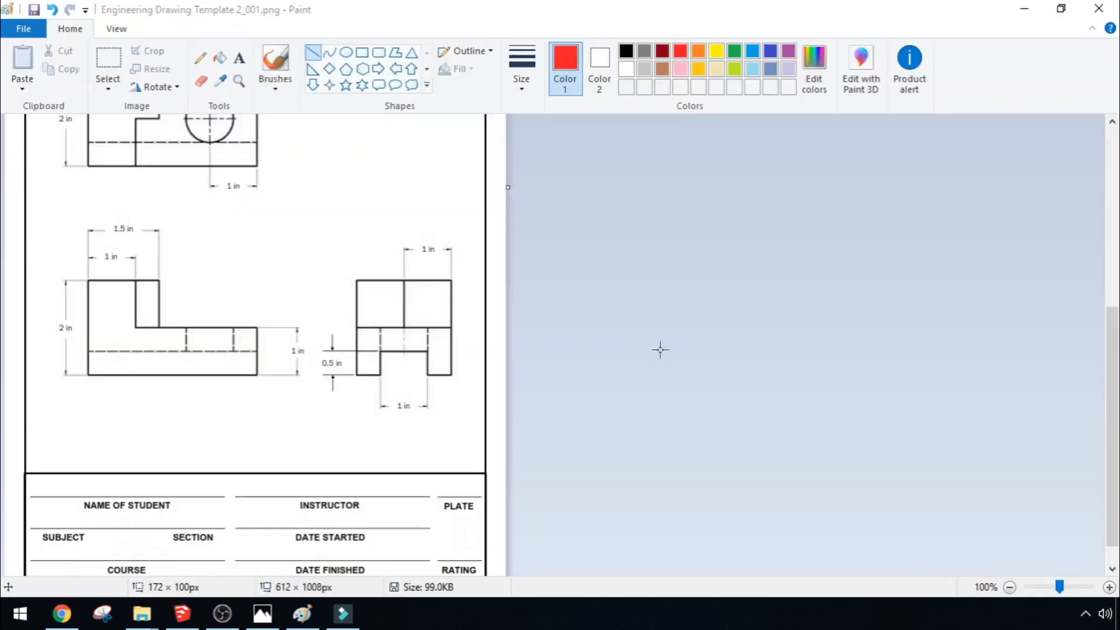
scroll(660, 349, "up", 6)
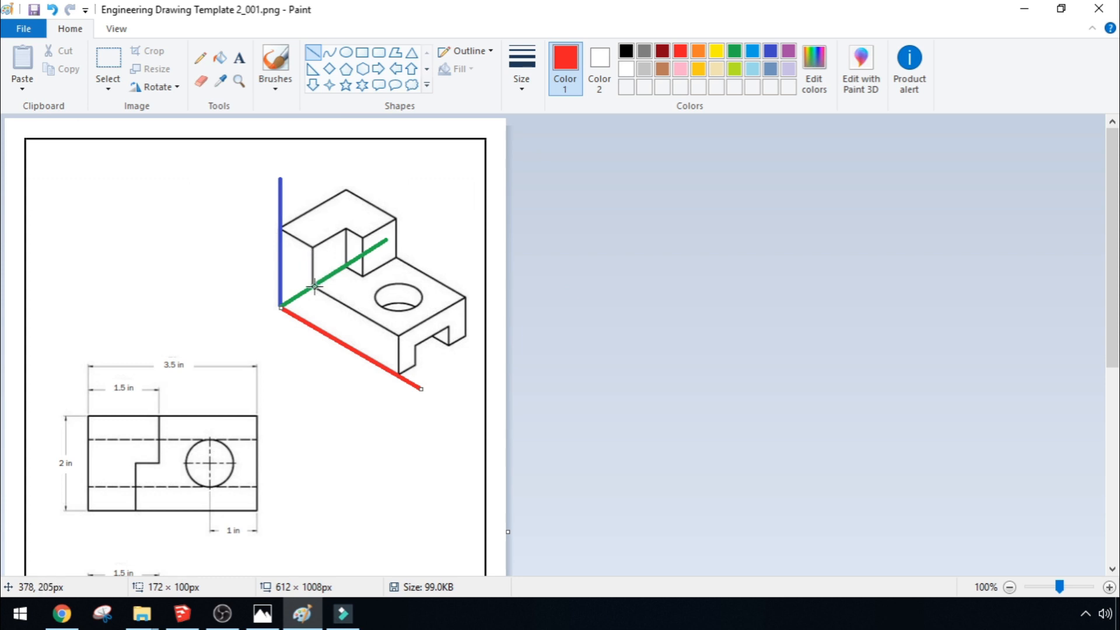
scroll(278, 412, "down", 5)
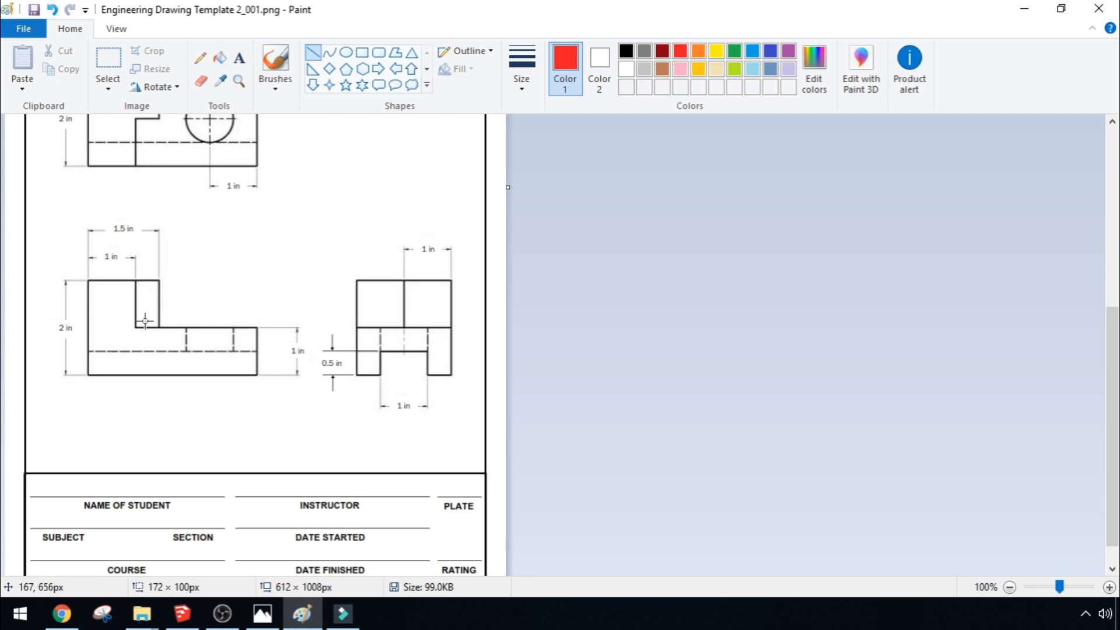
In SketchUp, create a 1-inch guide straight down from the guide point, and a guide line from its lower end to the front face's far vertical edge
key("alt+Tab")
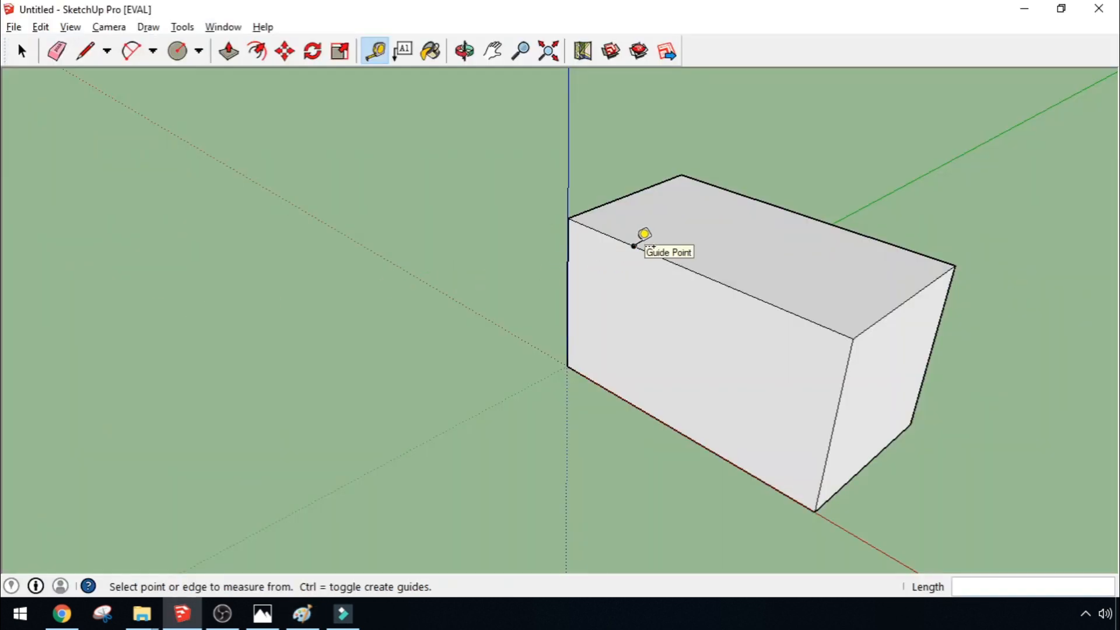
left_click(634, 246)
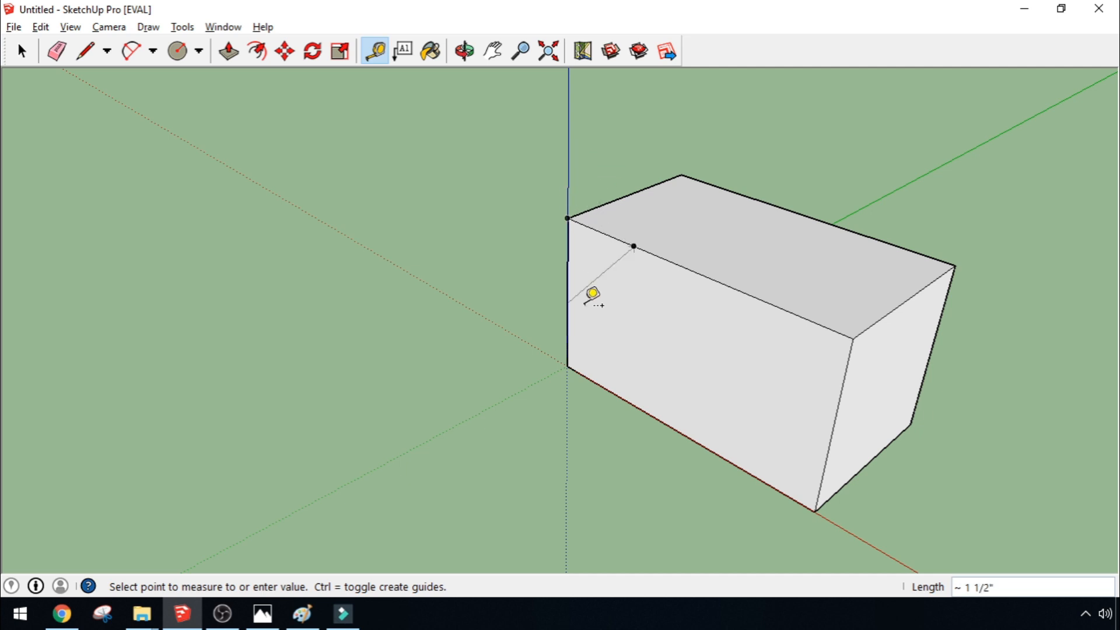
left_click(632, 301)
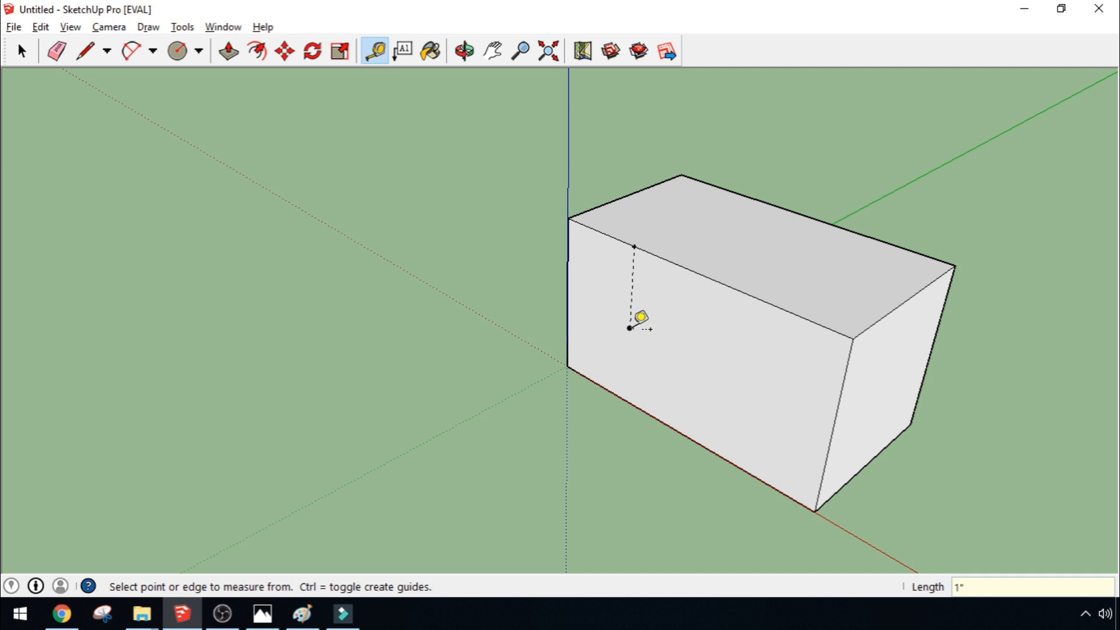
left_click(630, 328)
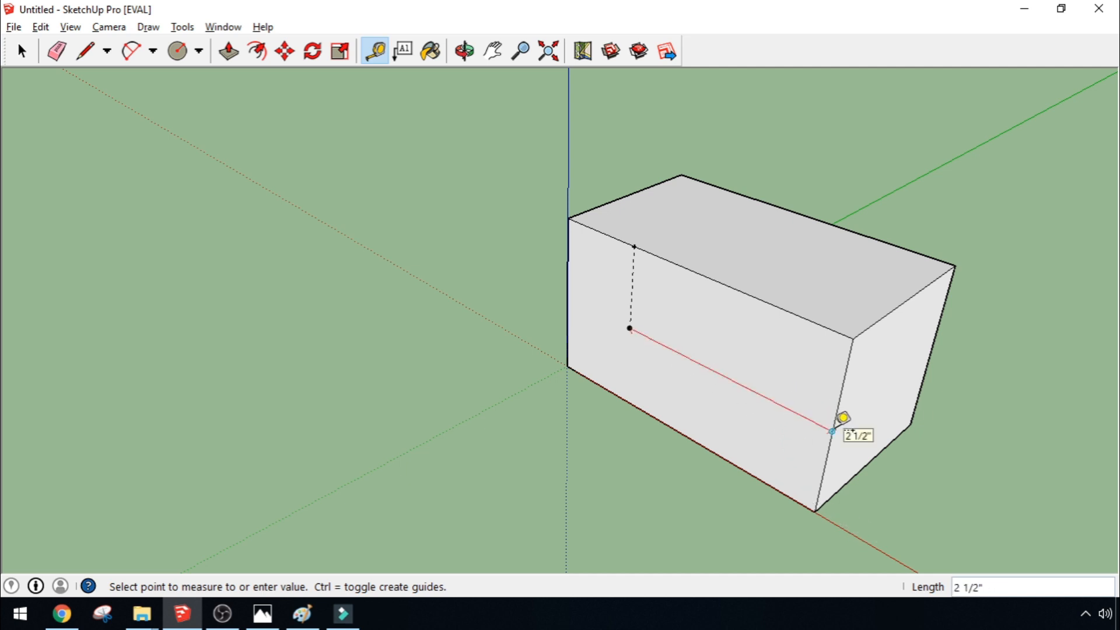
left_click(833, 432)
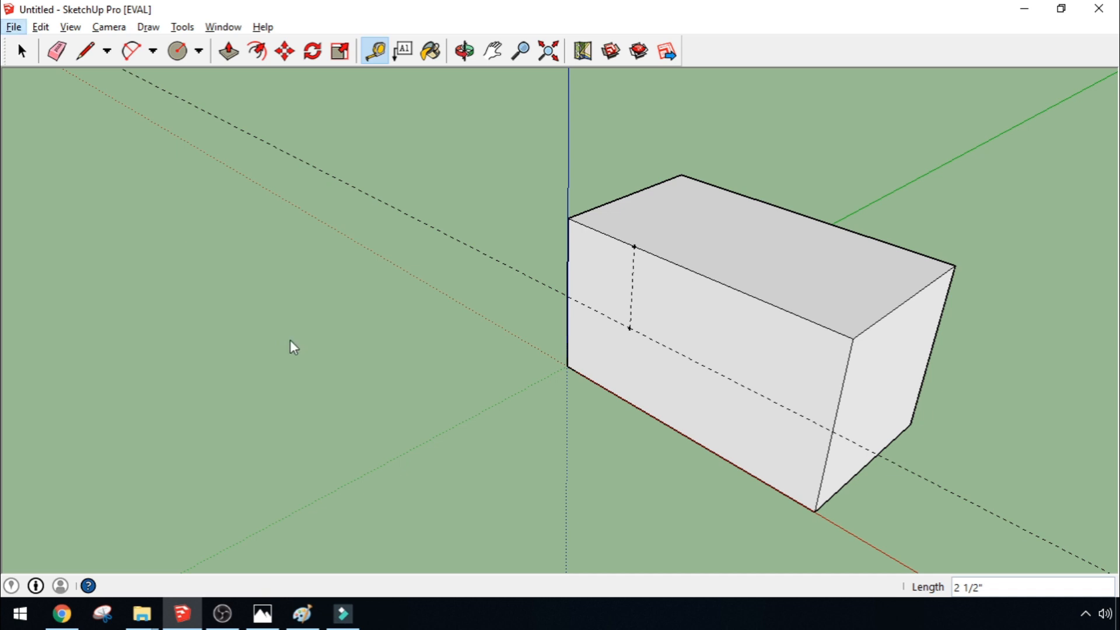
Check the upper step's outline in Paint, and in SketchUp create a 1-inch guide across the top face along green from the front-edge guide point
key("alt+Tab")
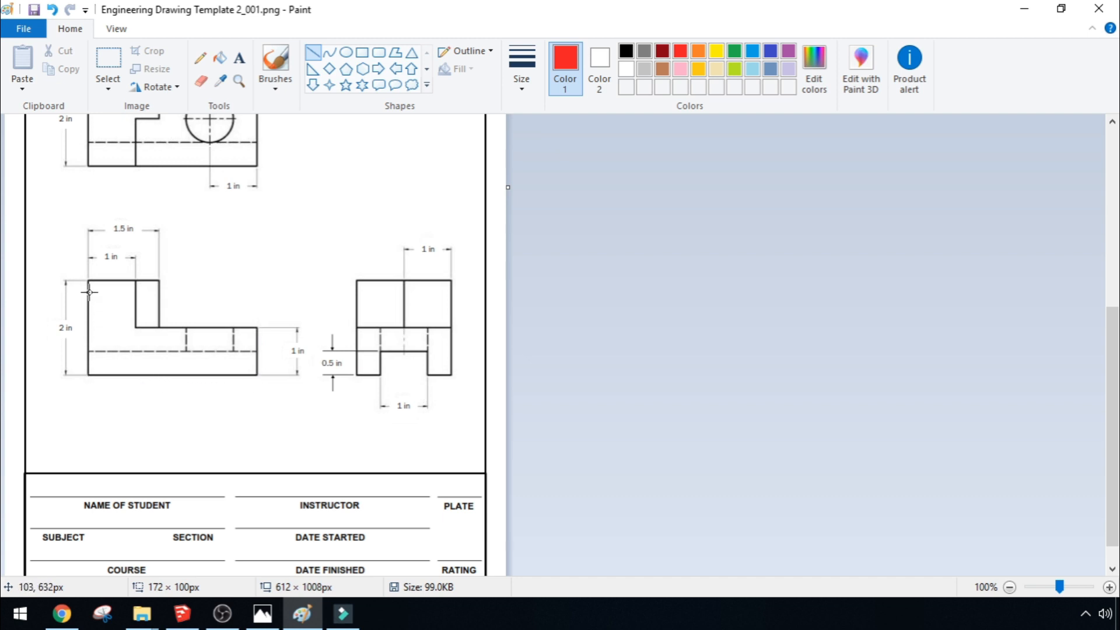
scroll(292, 186, "up", 8)
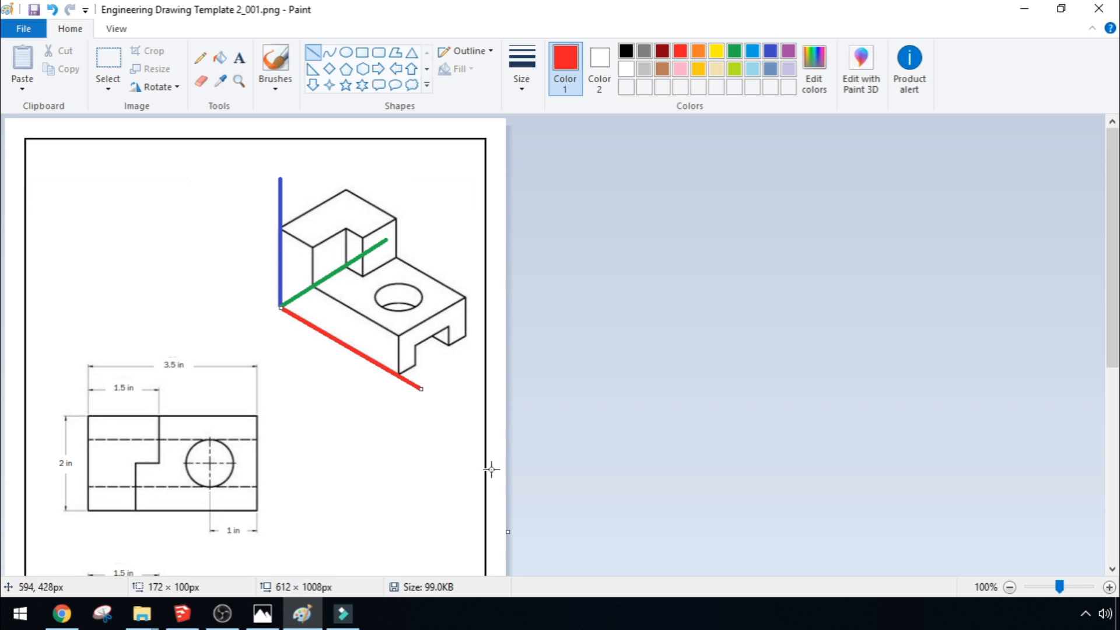
scroll(465, 483, "down", 4)
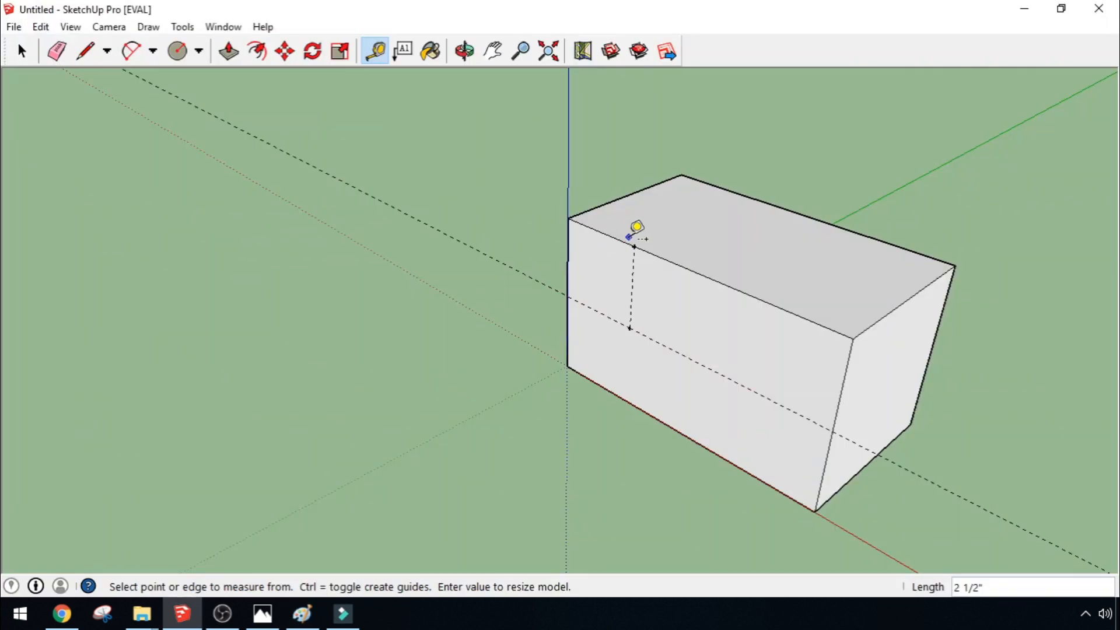
left_click(635, 246)
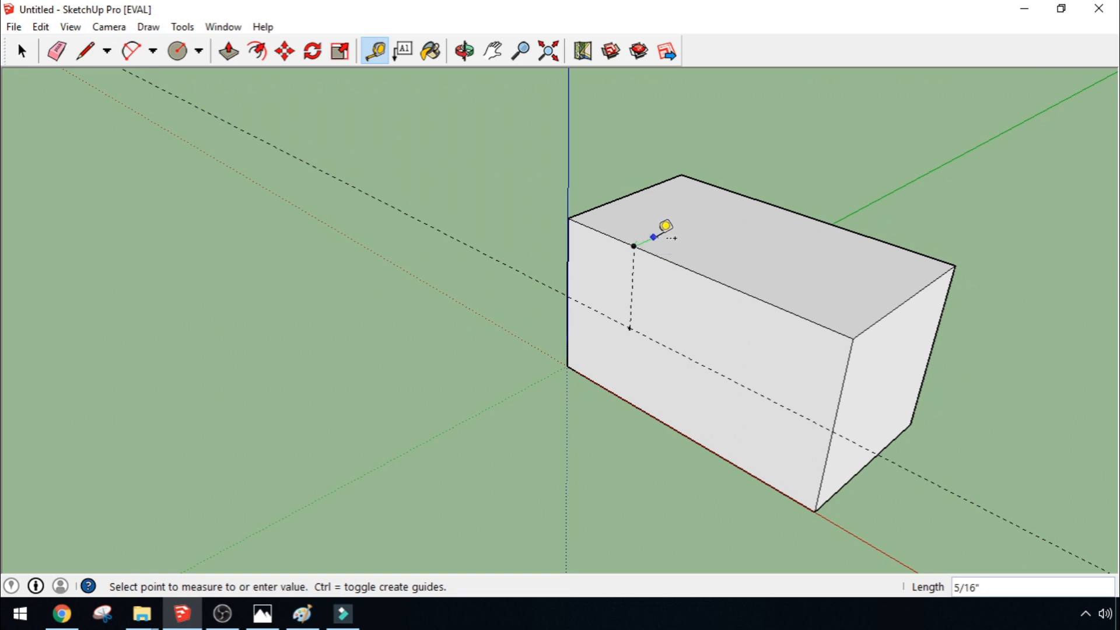
left_click(693, 220)
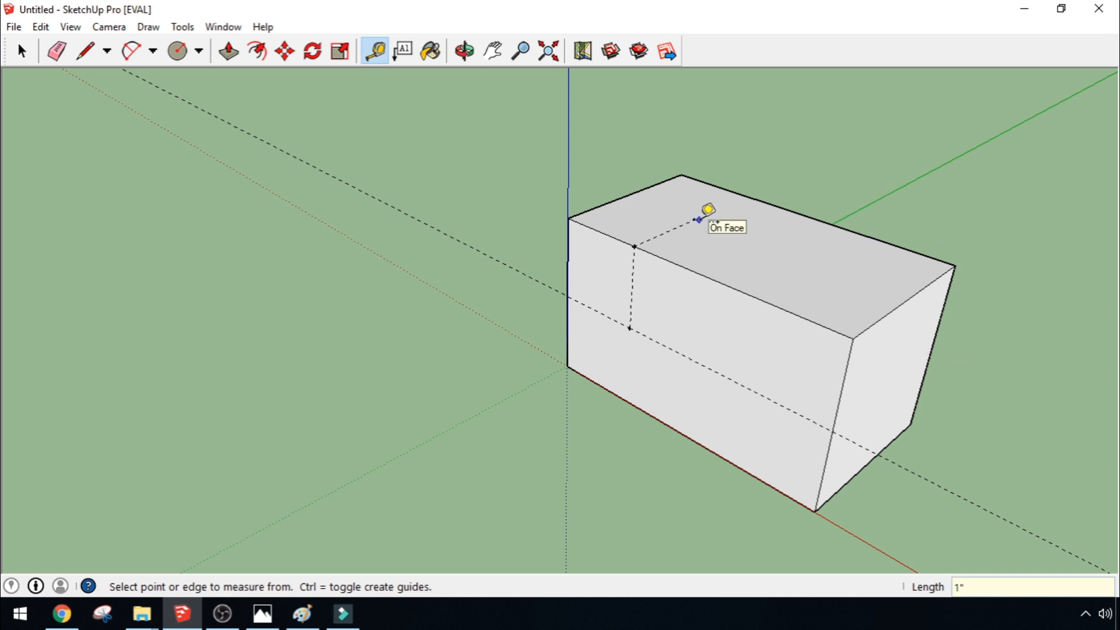
Check the step's 1.5-inch and 1-inch lengths in Paint, and in SketchUp create a 0.5-inch guide along red from the top-face guide's inner end
key("alt+Tab")
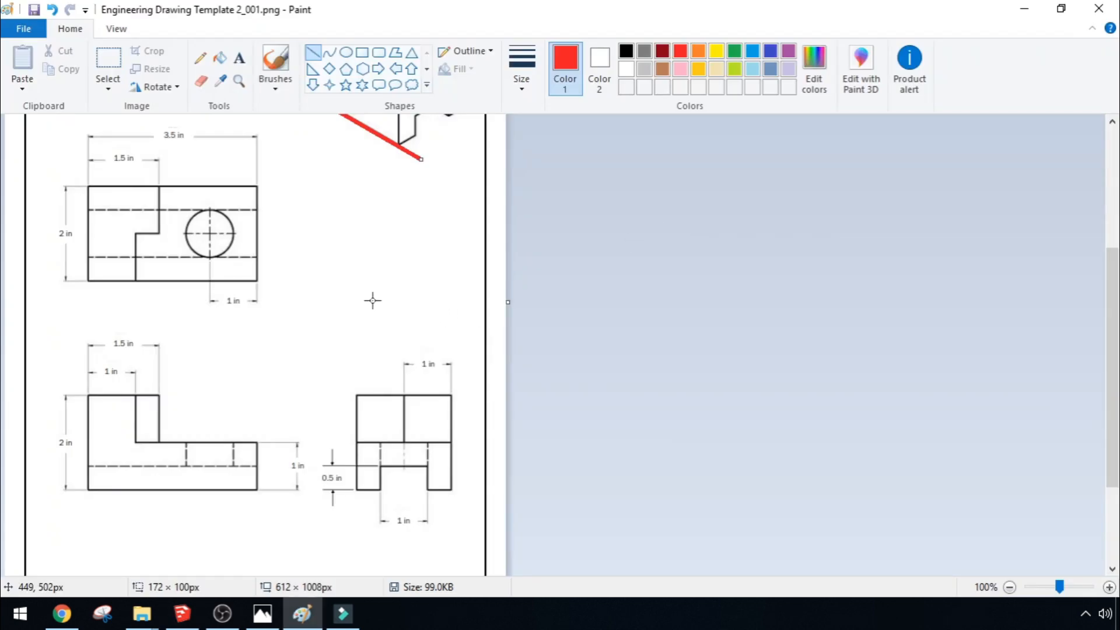
scroll(372, 300, "up", 4)
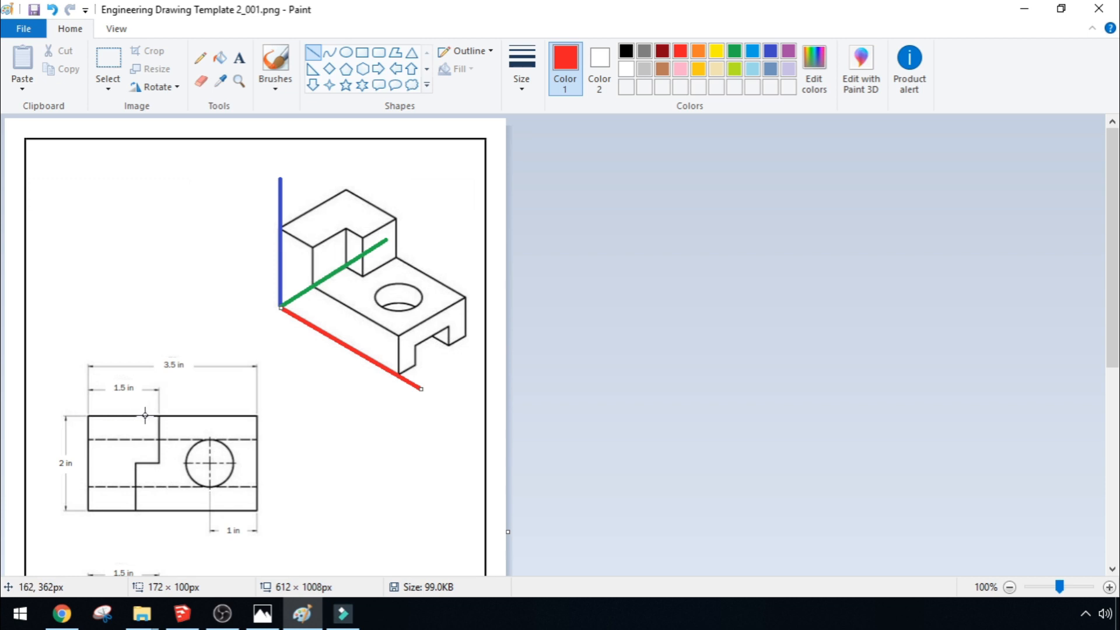
scroll(144, 421, "down", 4)
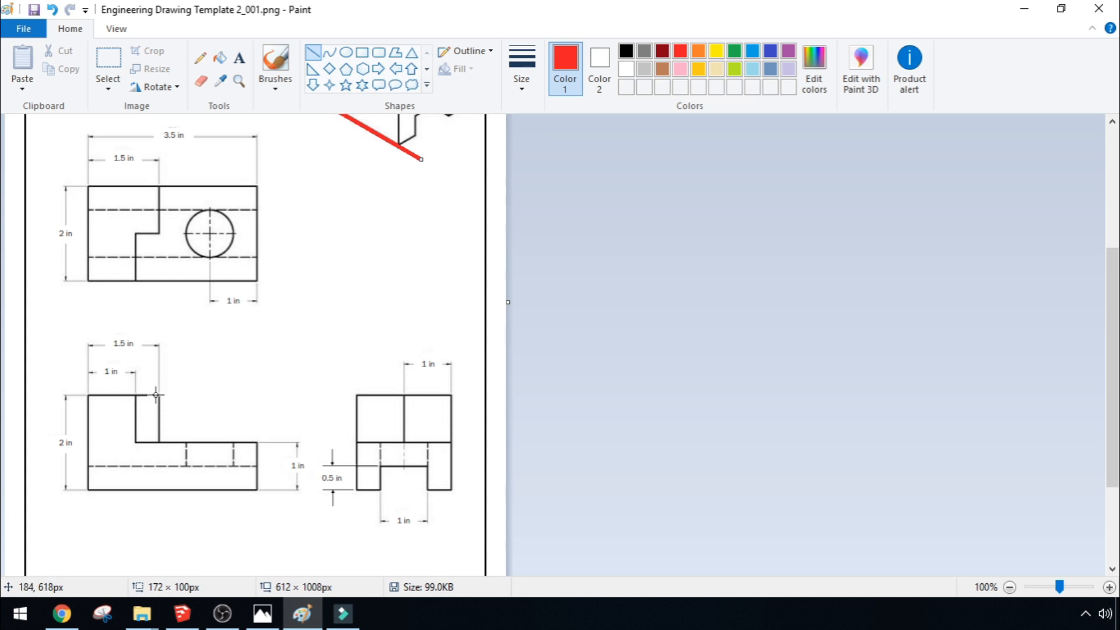
scroll(149, 401, "up", 4)
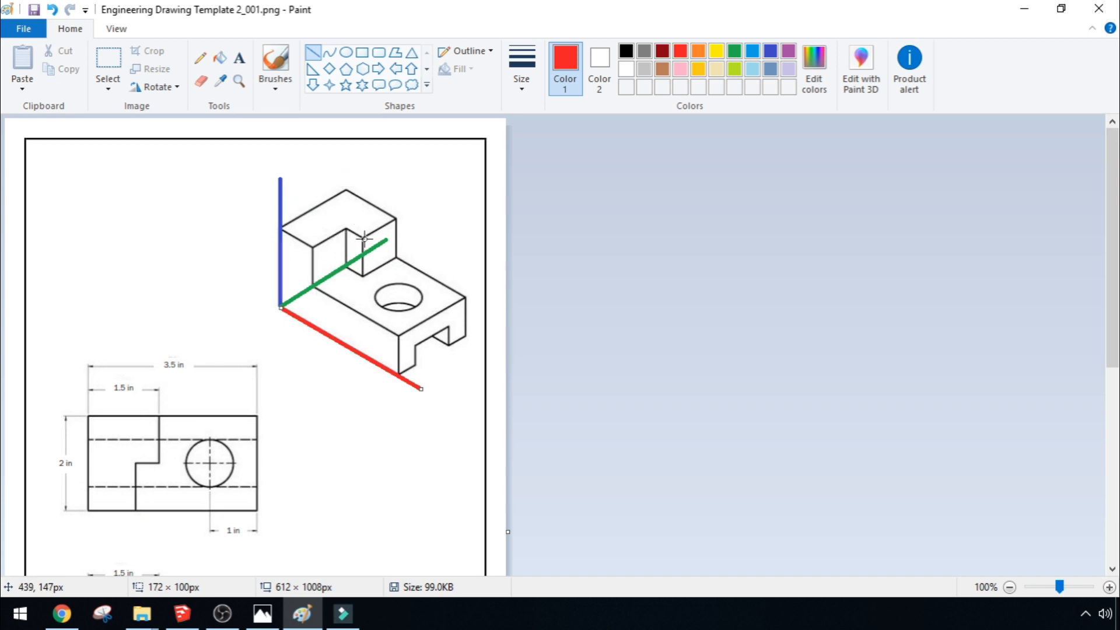
key("alt+Tab")
left_click(694, 219)
left_click(722, 229)
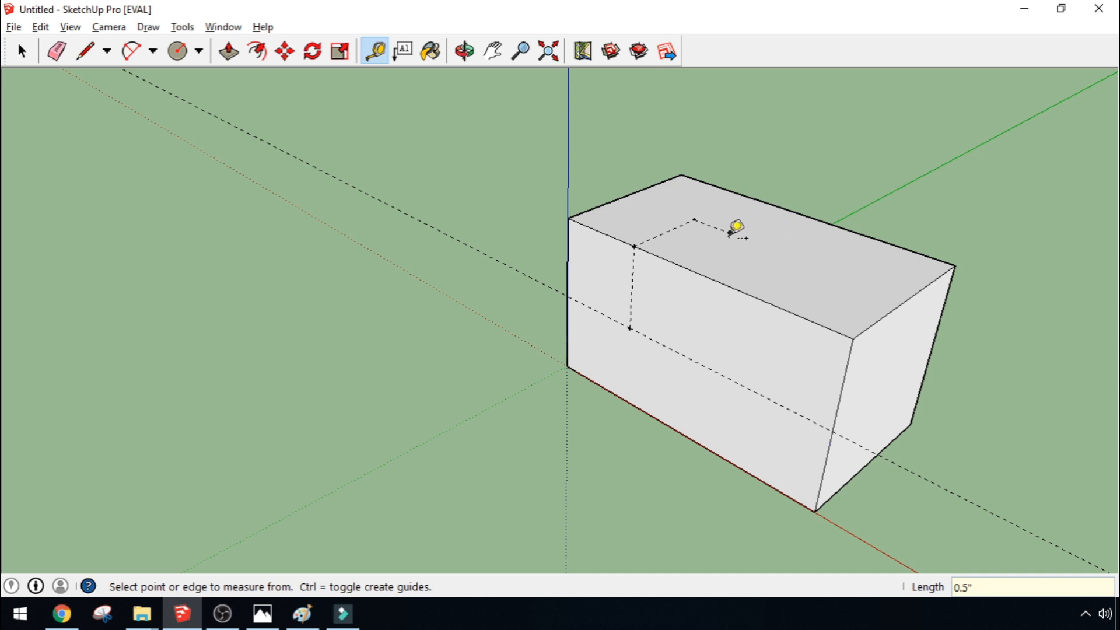
Compare with the isometric view in Paint, and create a guide line along green from the 0.5-inch guide's end to the top face's back edge
key("alt+Tab")
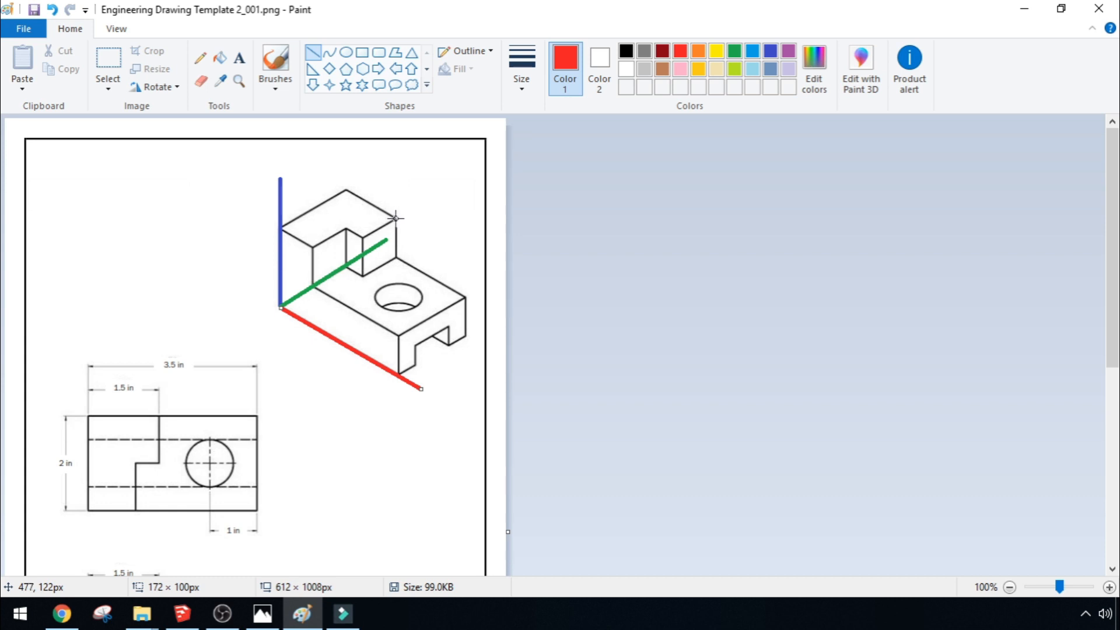
key("alt+Tab")
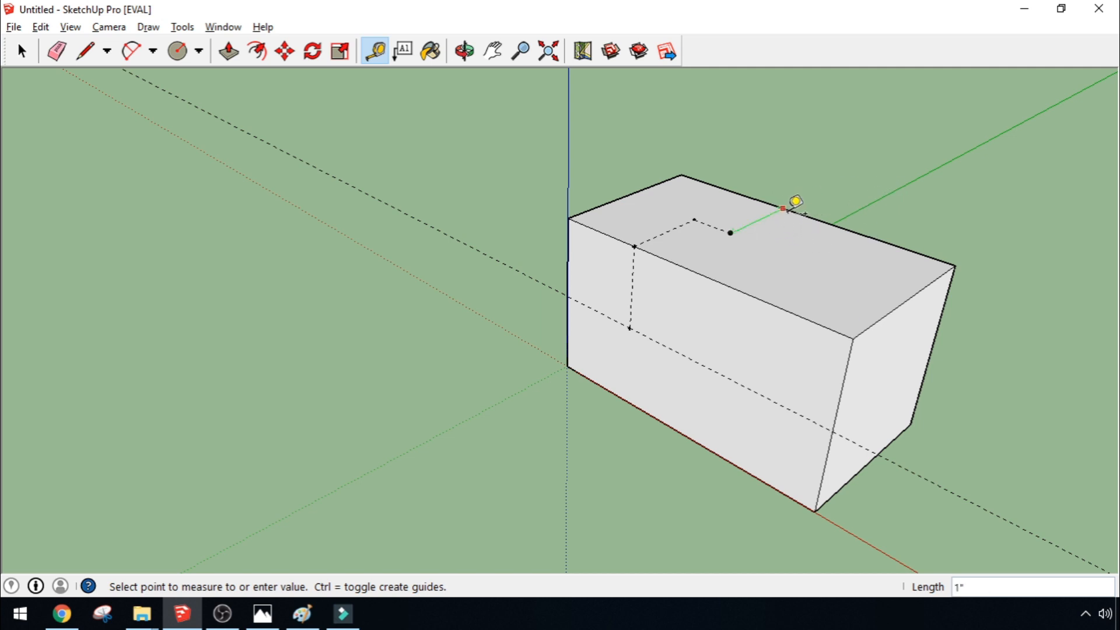
left_click(797, 198)
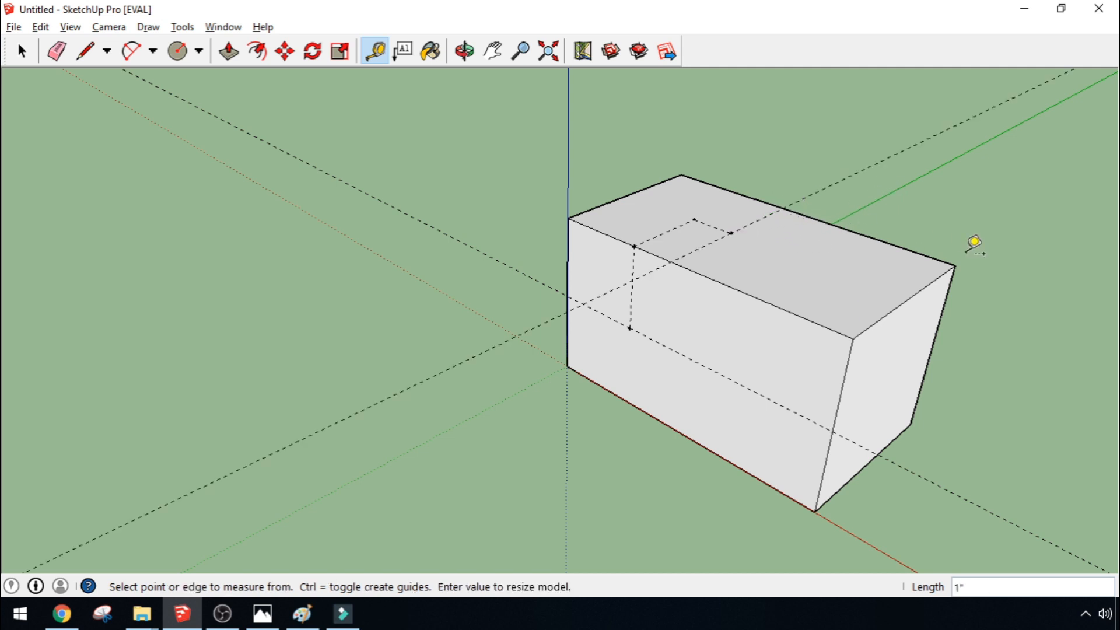
Trace the front face's guides with the Line tool, down the 1-inch vertical guide and along the horizontal guide to the far vertical edge
middle_click_drag(1008, 247, 567, 388)
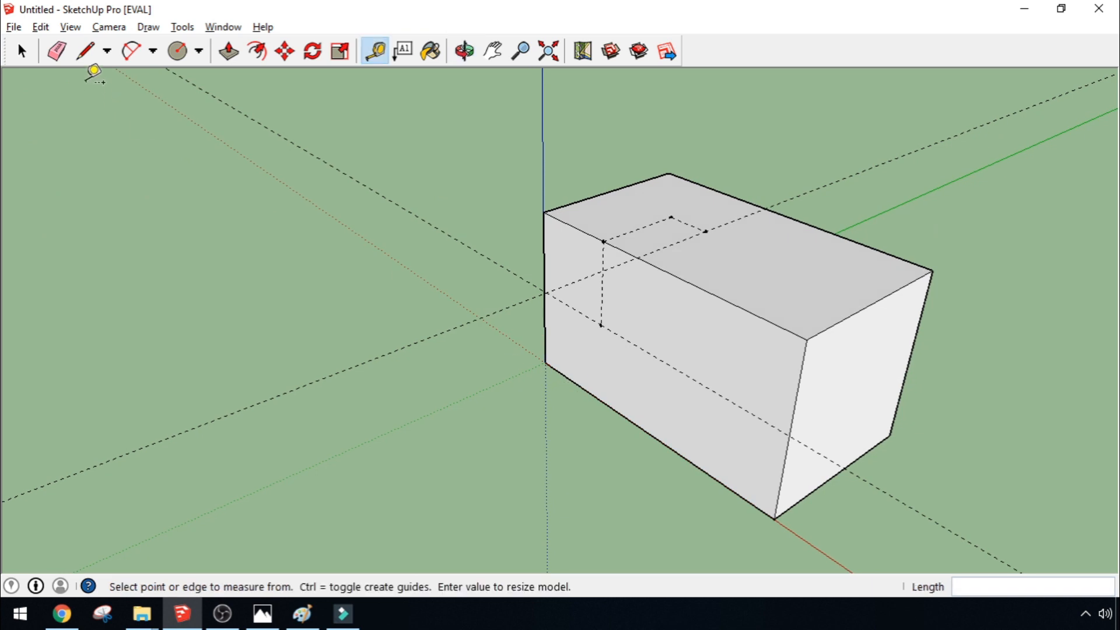
left_click(85, 52)
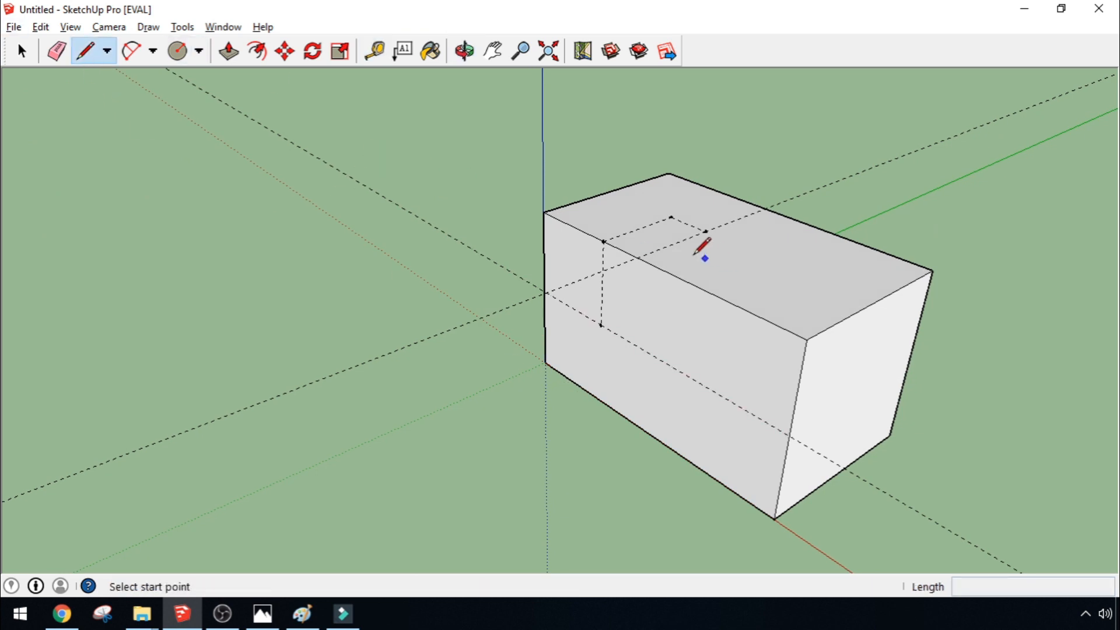
left_click(603, 240)
left_click(601, 325)
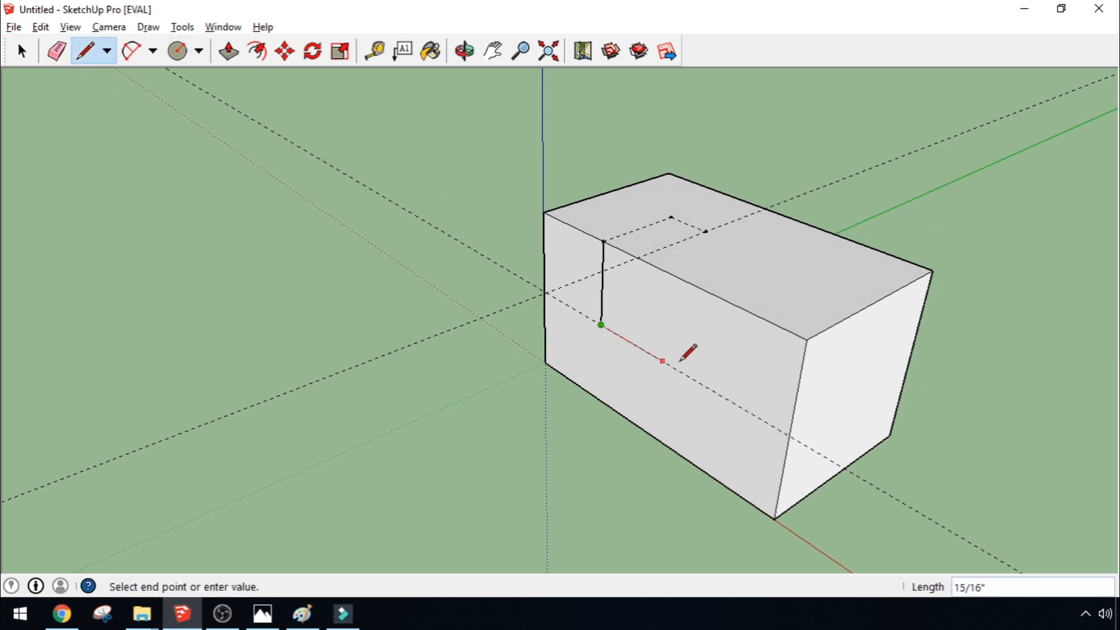
left_click(789, 435)
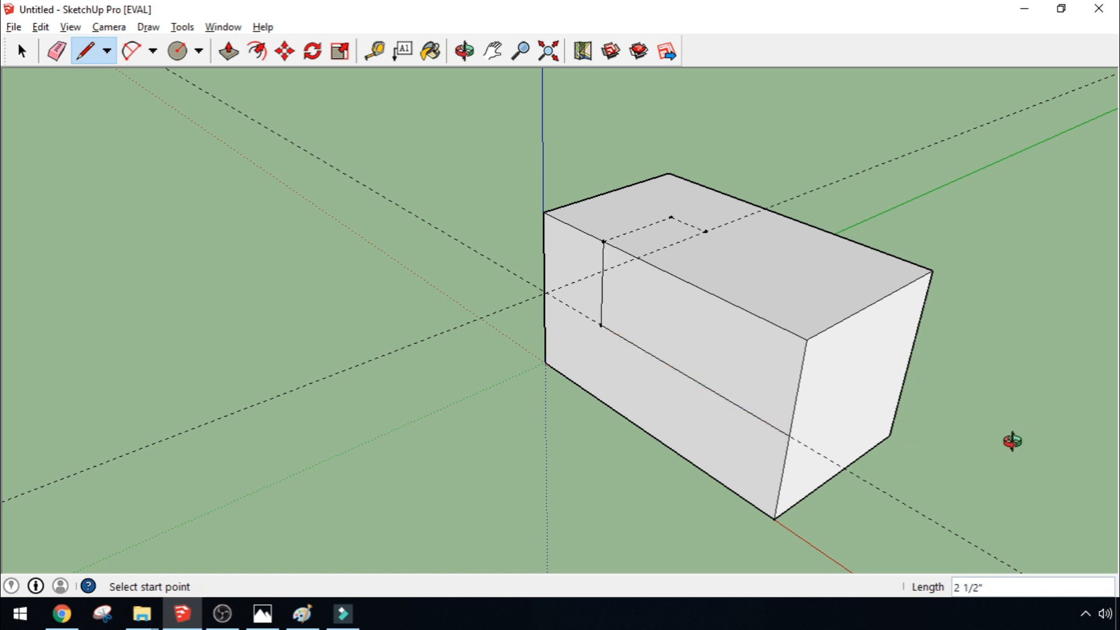
Continue the step's line across the block's end face, parallel to the green axis, to the opposite vertical edge
middle_click_drag(1012, 442, 820, 408)
left_click(645, 472)
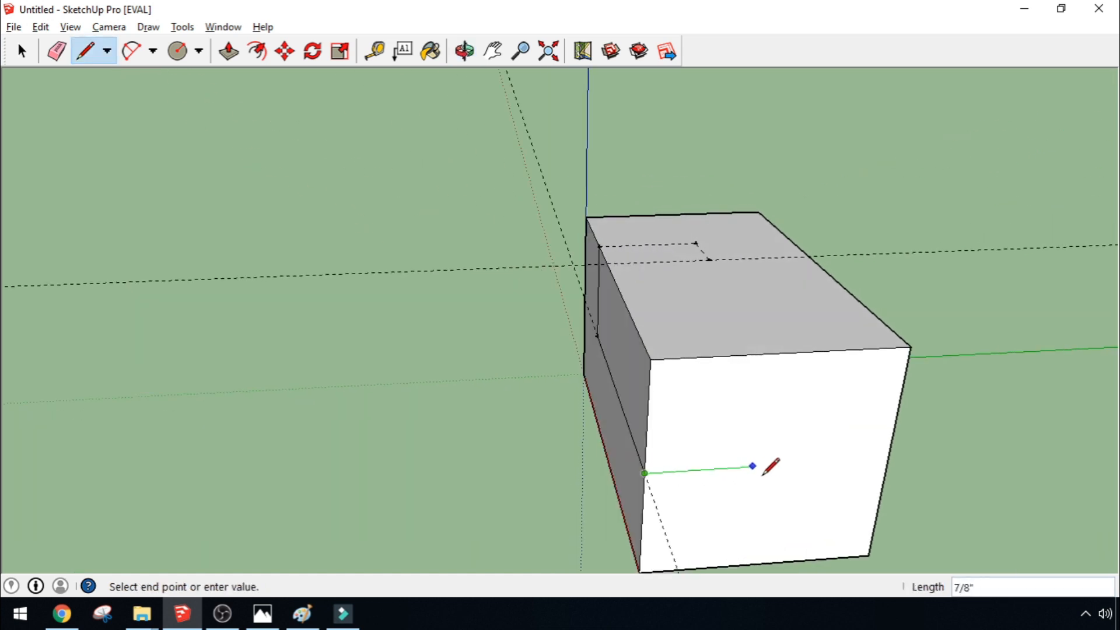
left_click(887, 458)
middle_click_drag(990, 445, 642, 407)
left_click(548, 509)
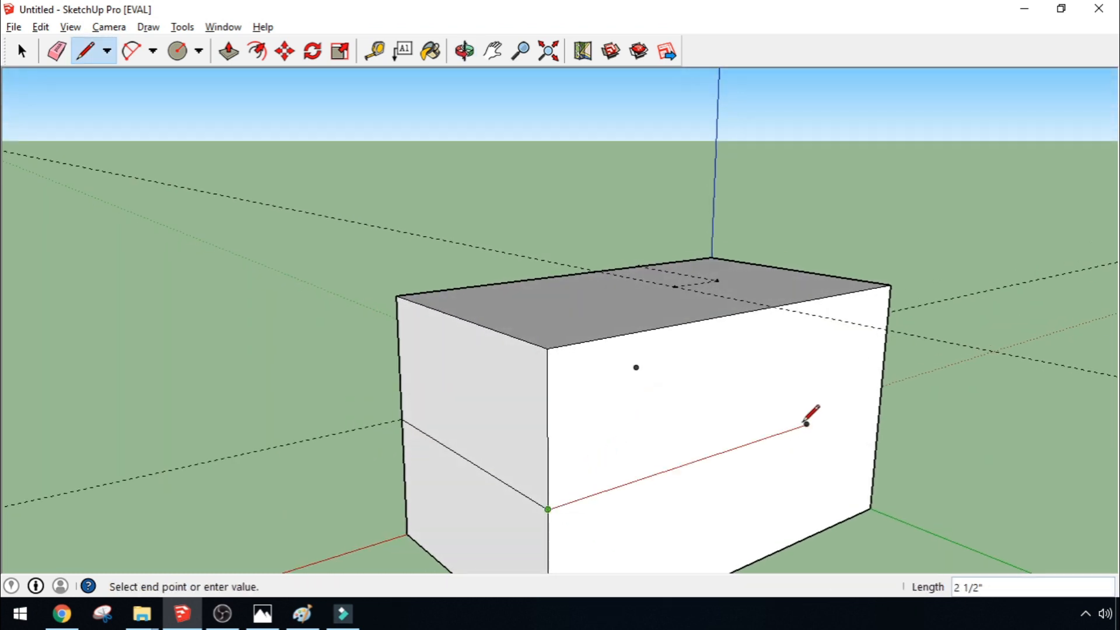
key("Escape")
Trace the stepped outline across the top face, from the front-edge guide point through both guide corners to the back edge
mouse_move(285, 287)
middle_mouse_down()
mouse_move(318, 428)
mouse_move(788, 523)
mouse_move(929, 474)
middle_mouse_up()
left_click(432, 268)
left_click(494, 206)
left_click(540, 221)
left_click(590, 169)
Draw the step profile on the back face, straight down from the top outline's end and along red to meet the end face's line
middle_click_drag(723, 160, 721, 249)
left_click(689, 246)
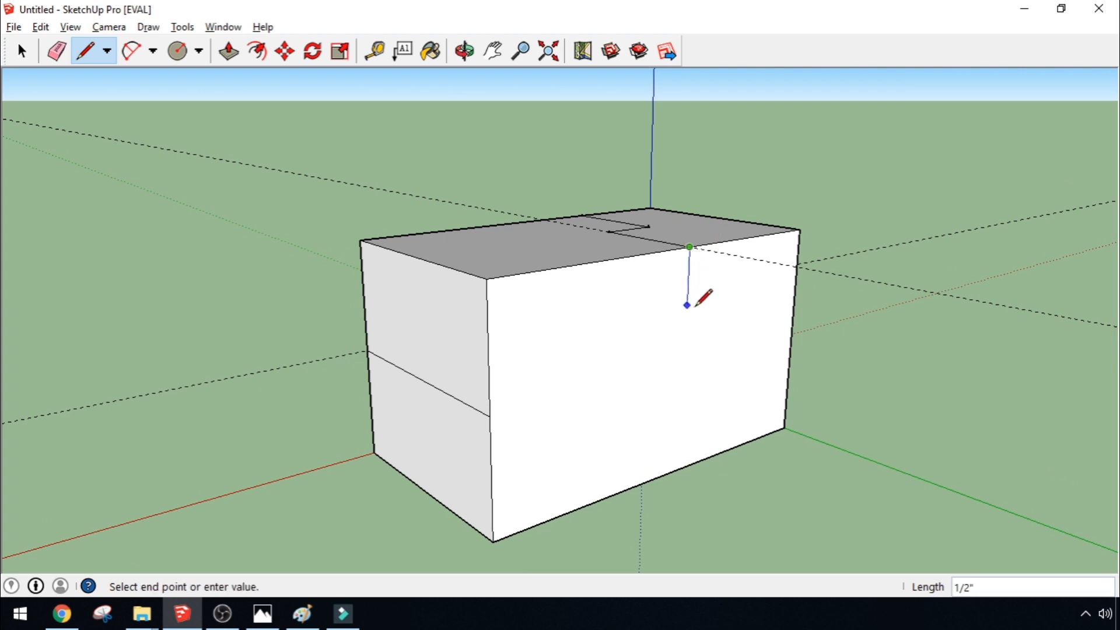
left_click(685, 362)
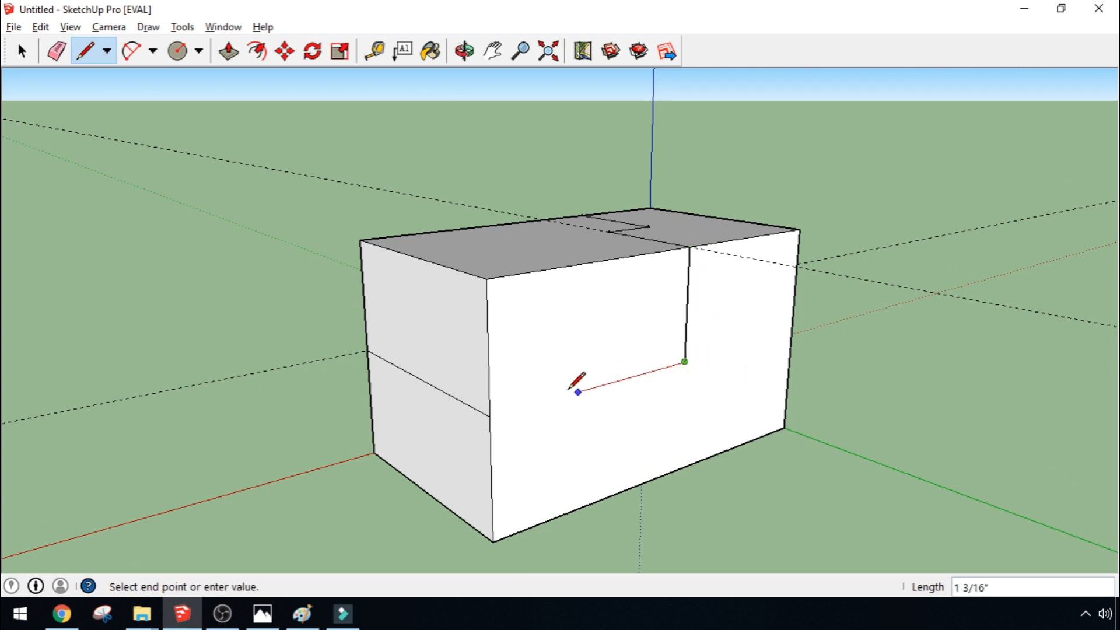
left_click(490, 415)
mouse_move(124, 383)
middle_mouse_down()
mouse_move(297, 461)
mouse_move(540, 453)
mouse_move(607, 482)
mouse_move(560, 515)
mouse_move(770, 485)
mouse_move(545, 533)
mouse_move(308, 480)
mouse_move(327, 471)
mouse_move(354, 529)
middle_mouse_up()
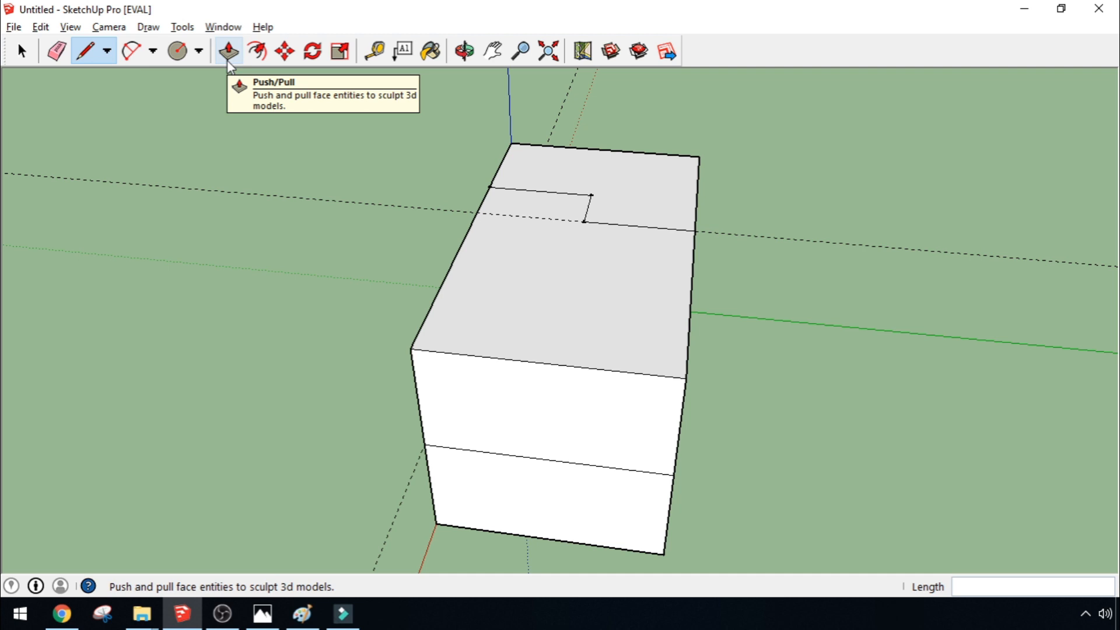
Compare the outlined block with the isometric view in Paint, and hide all guides in the SketchUp model
key("alt+Tab")
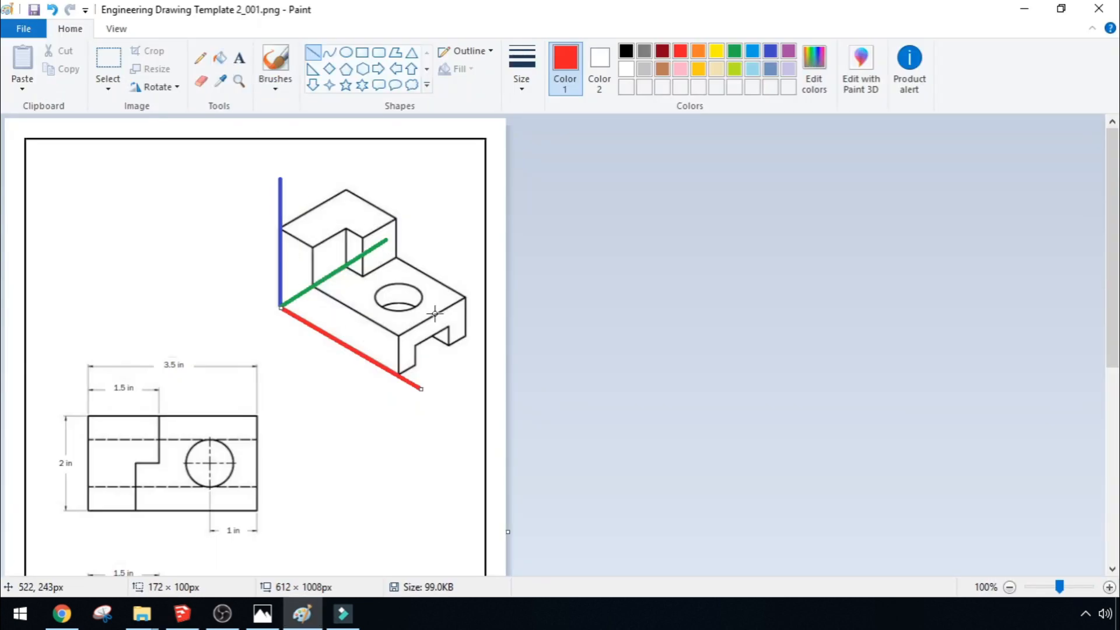
key("alt+Tab")
mouse_move(181, 323)
middle_mouse_down()
mouse_move(395, 331)
mouse_move(490, 305)
mouse_move(498, 288)
mouse_move(478, 274)
middle_mouse_up()
left_click(70, 27)
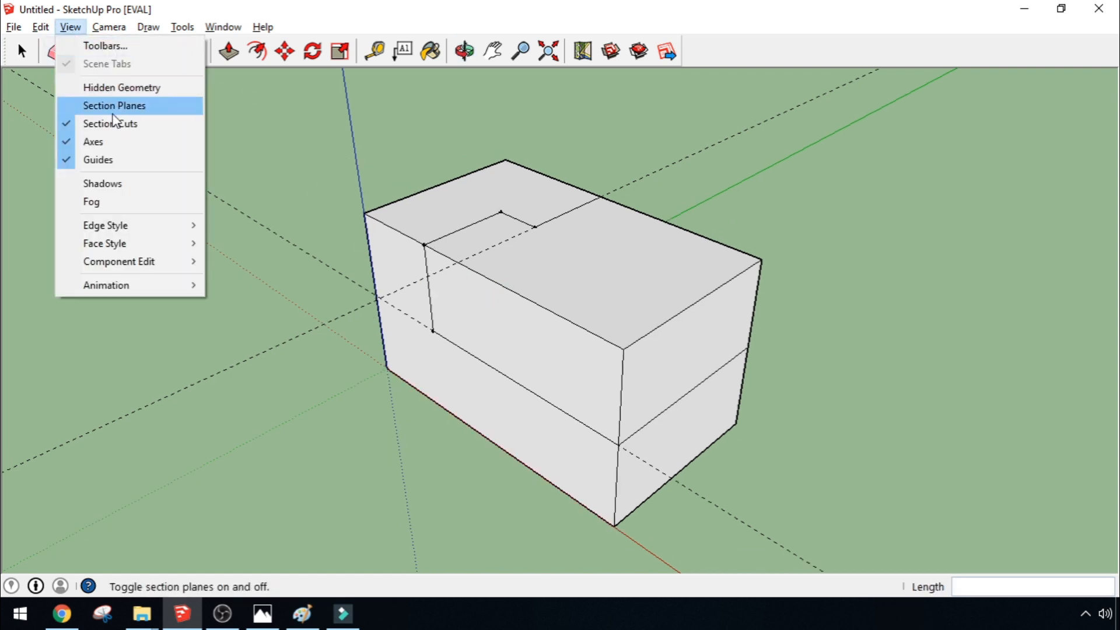
left_click(119, 161)
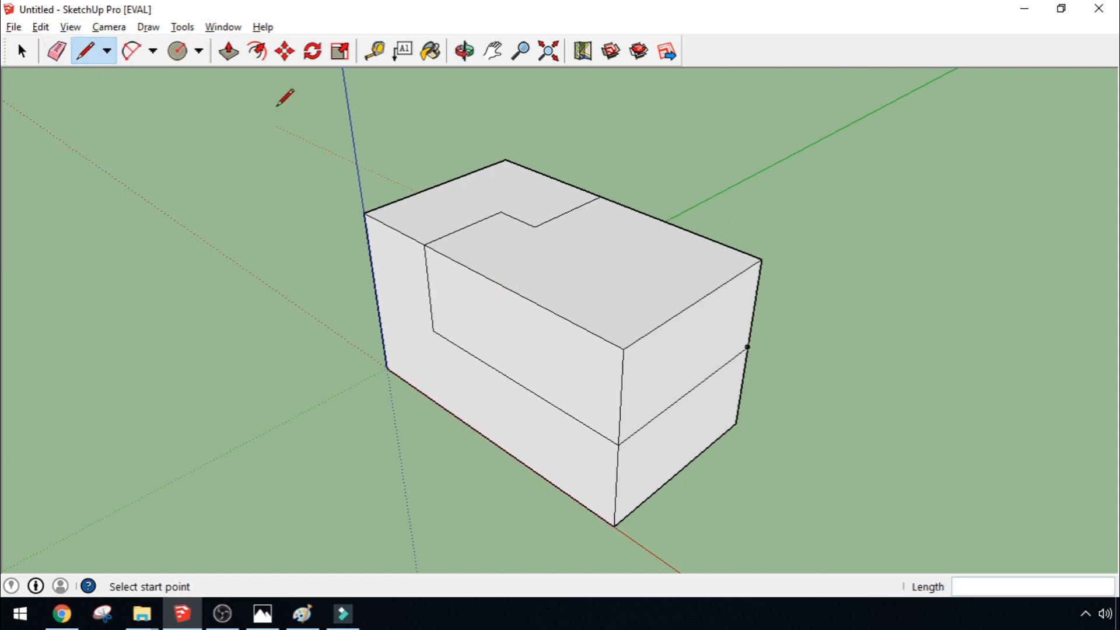
Push the larger stepped region of the top face down 1 inch to the traced lines, forming the lower level
left_click(233, 58)
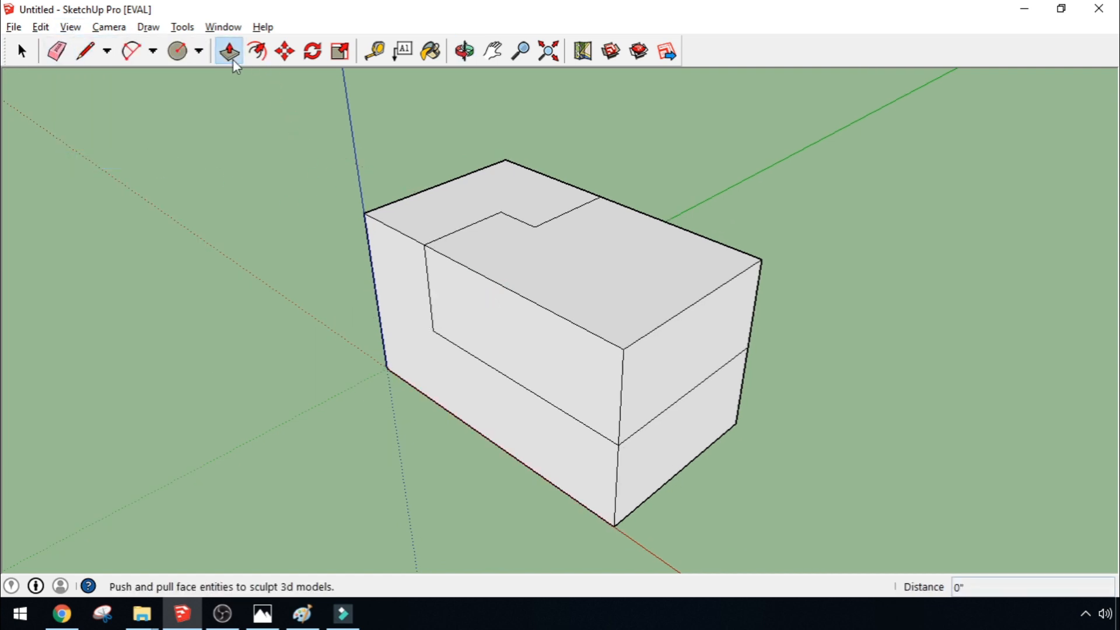
left_click(563, 283)
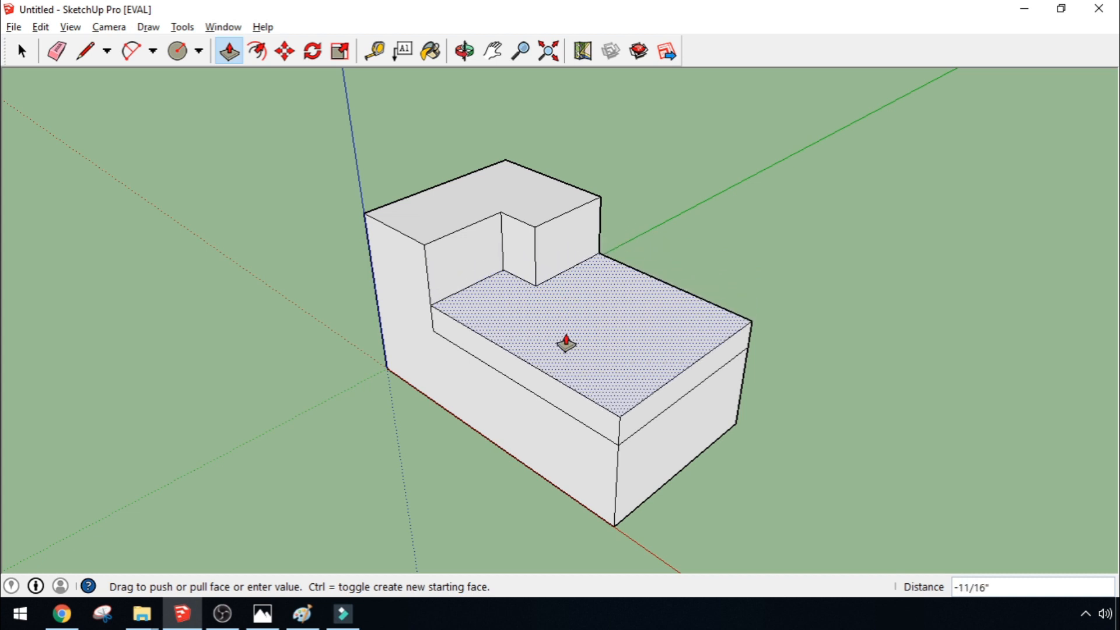
left_click(565, 377)
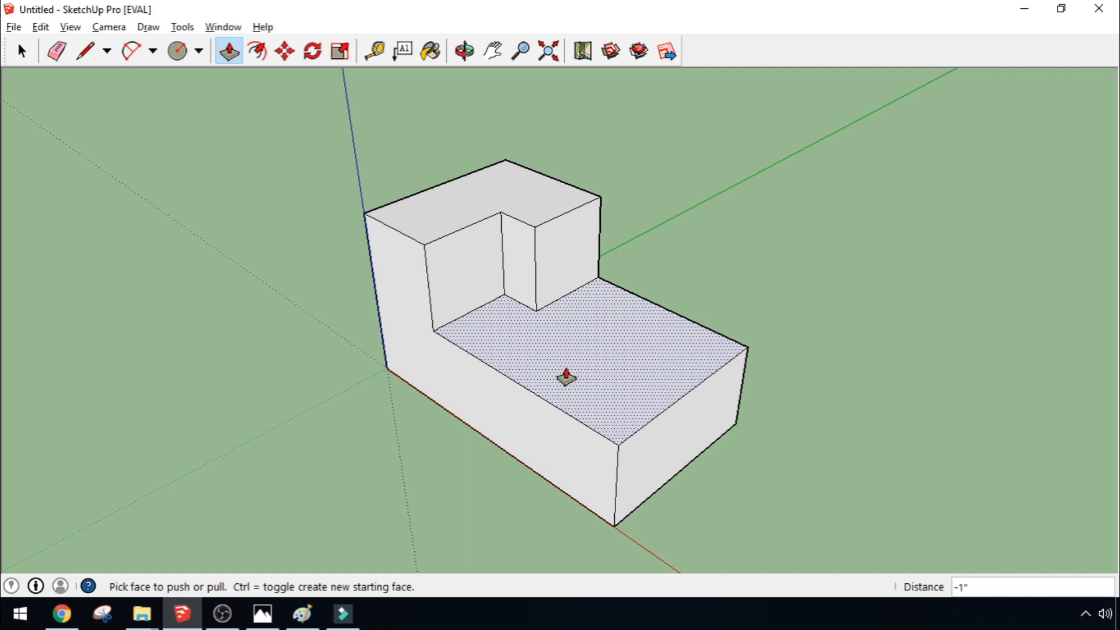
Examine the bottom slot and round hole in Paint's isometric, front and side views, and compare them with the SketchUp model
key("alt+Tab")
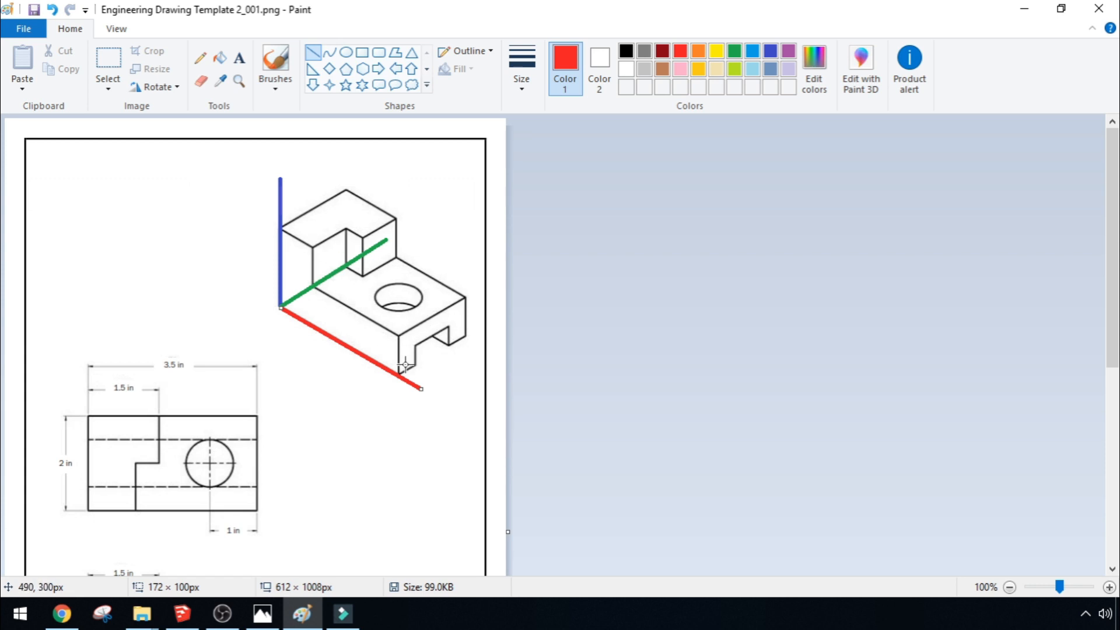
key("alt+Tab")
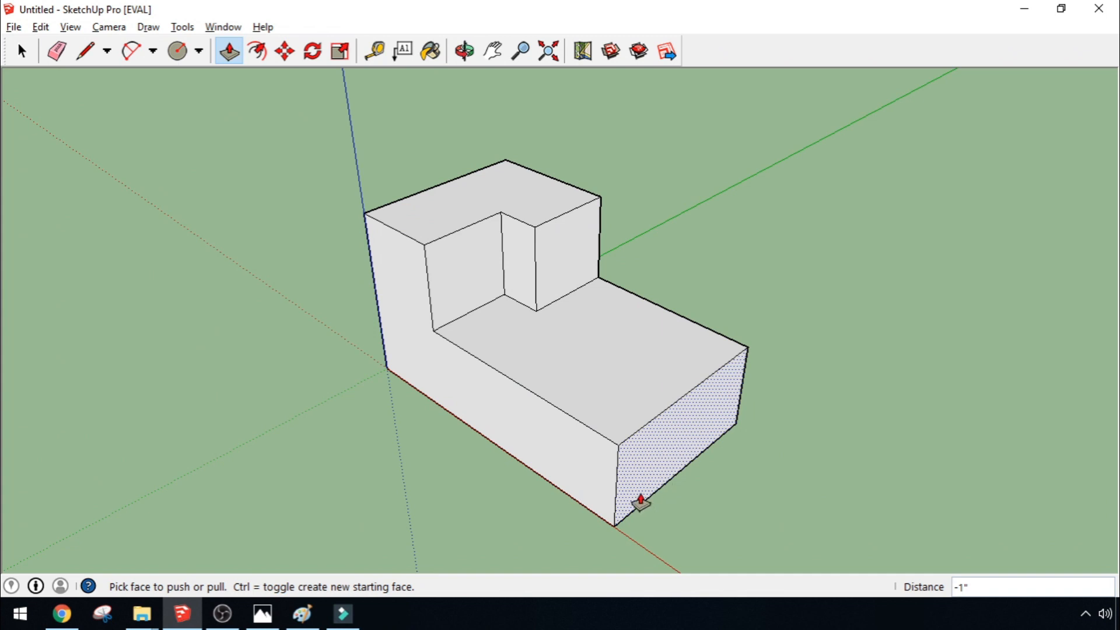
key("alt+Tab")
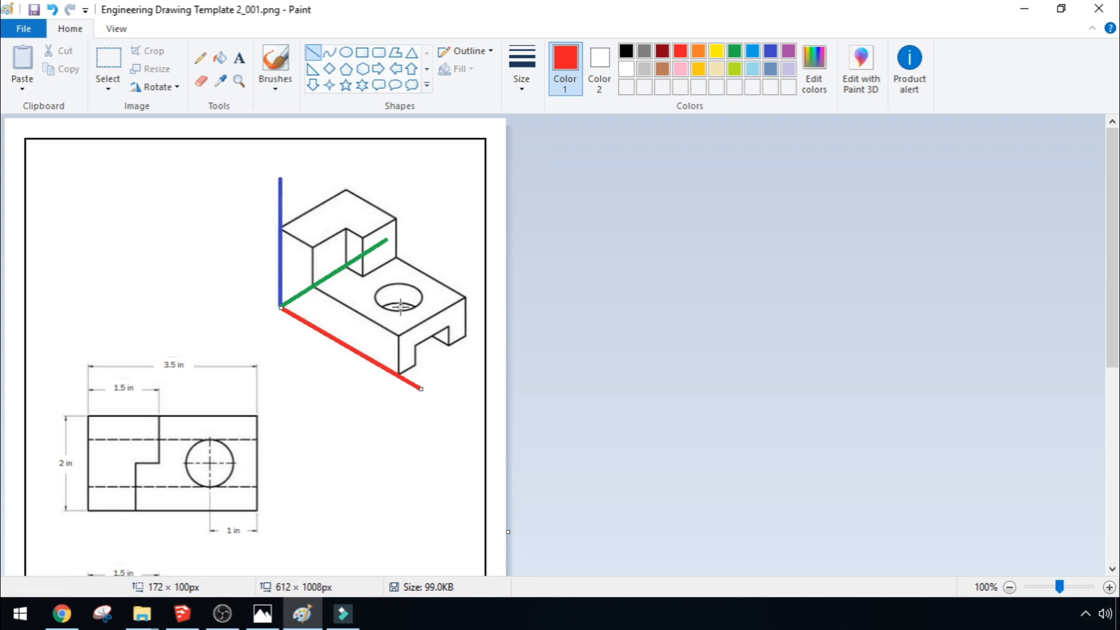
key("alt+Tab")
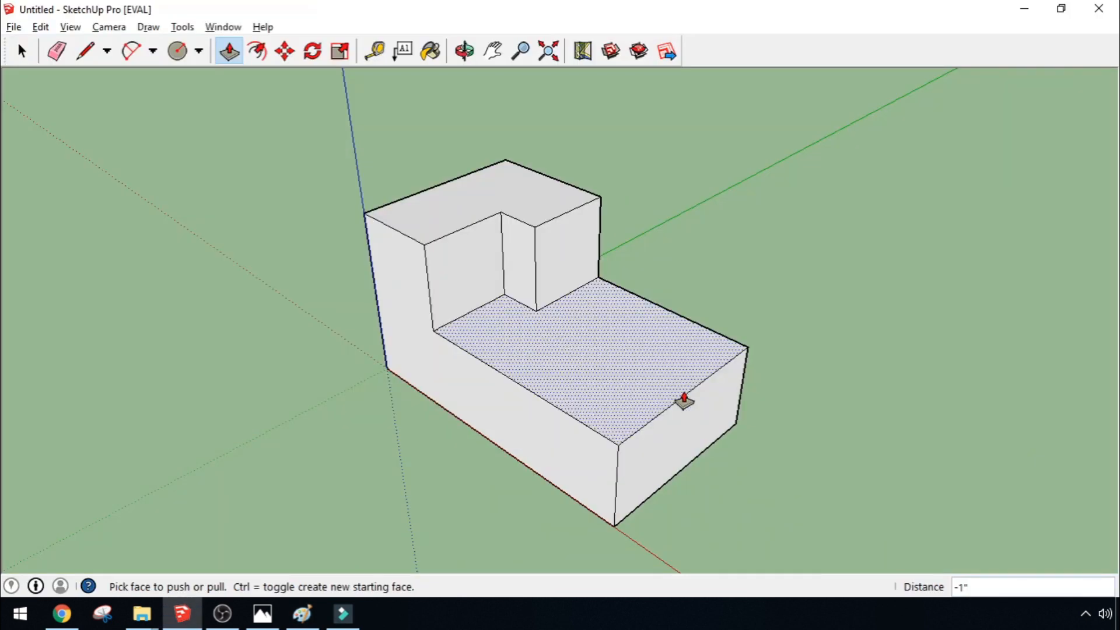
key("alt+Tab")
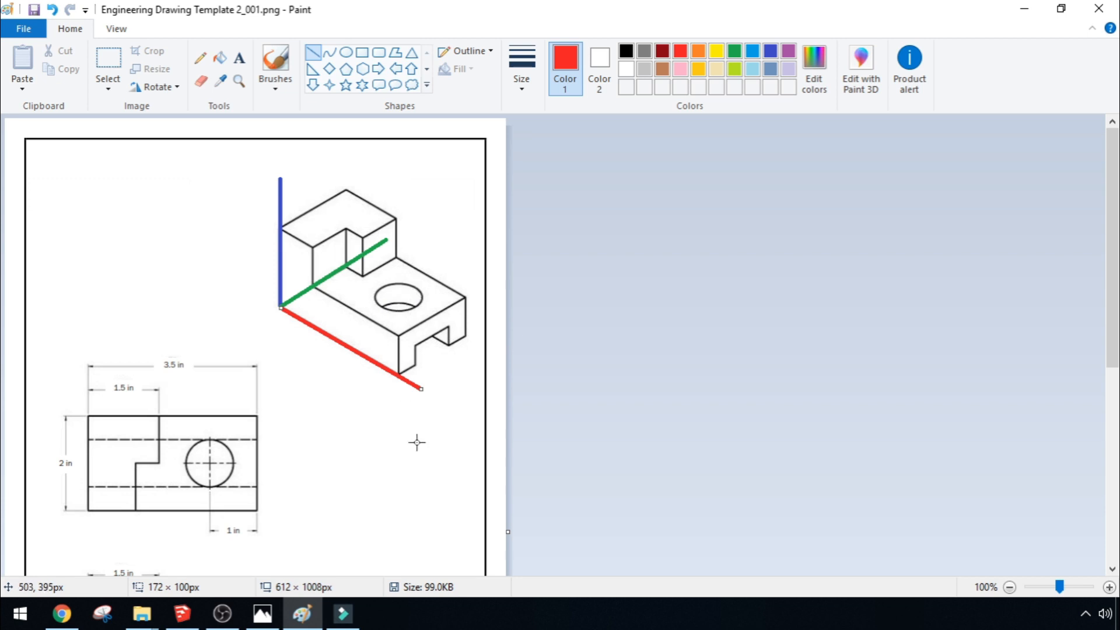
scroll(418, 430, "down", 3)
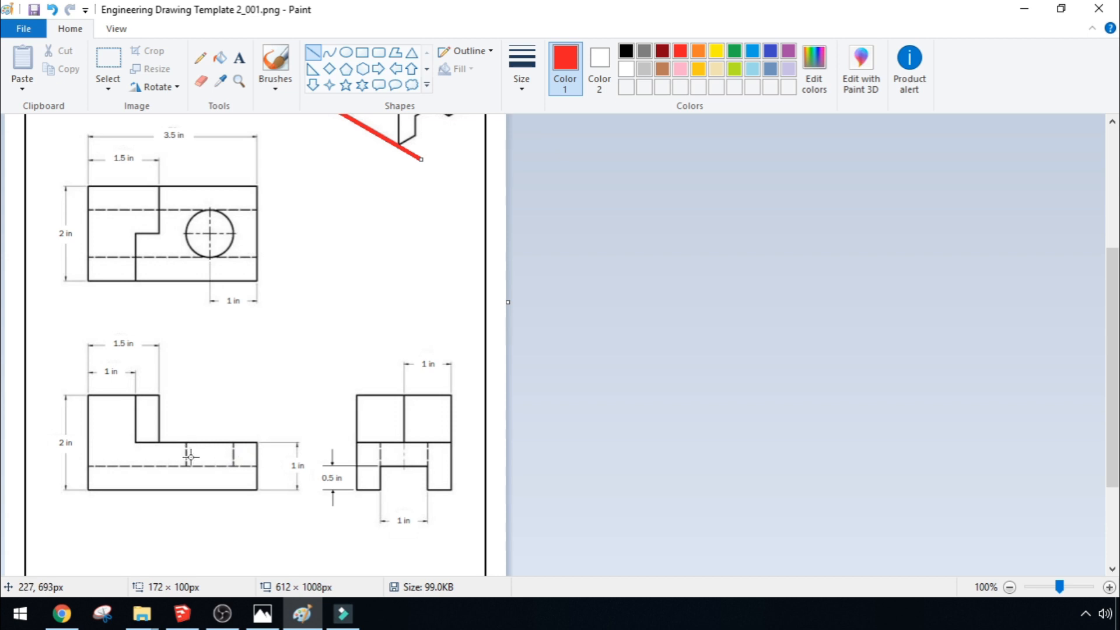
scroll(288, 246, "down", 2)
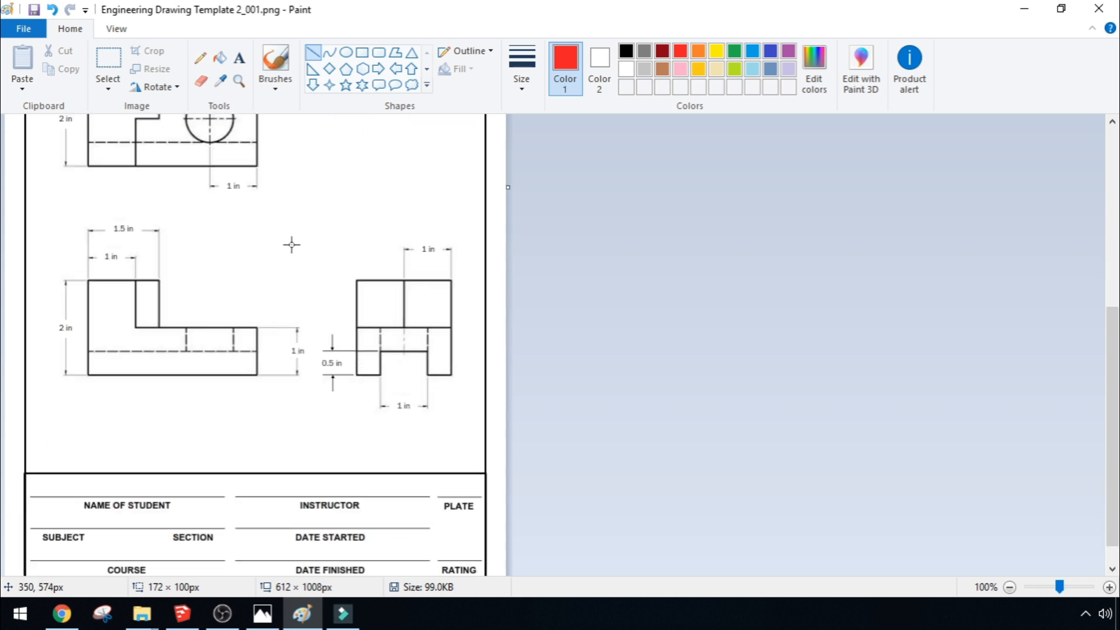
Study the slot and hole dimensions in Paint's top, front and side views, checking them against the isometric view and SketchUp block
scroll(306, 245, "up", 4)
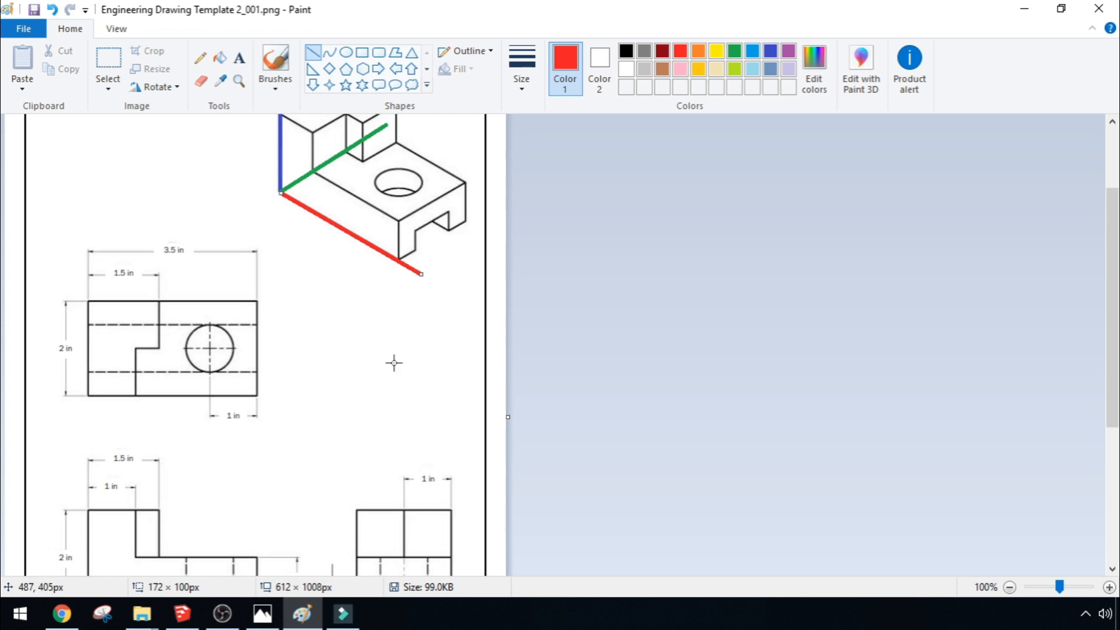
scroll(312, 466, "down", 2)
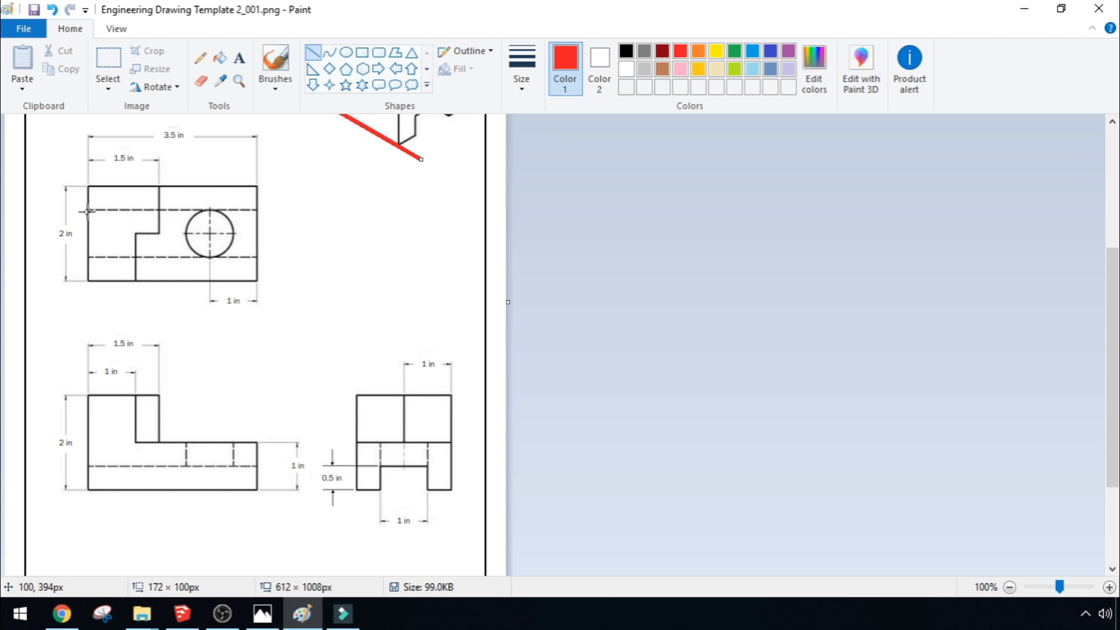
scroll(359, 196, "up", 4)
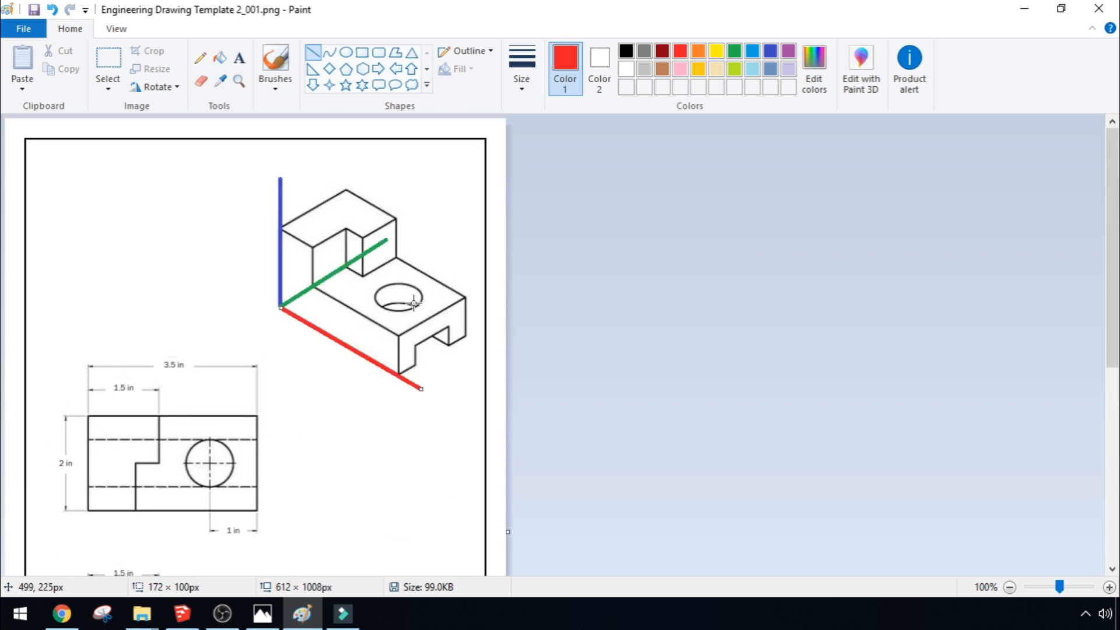
key("alt+Tab")
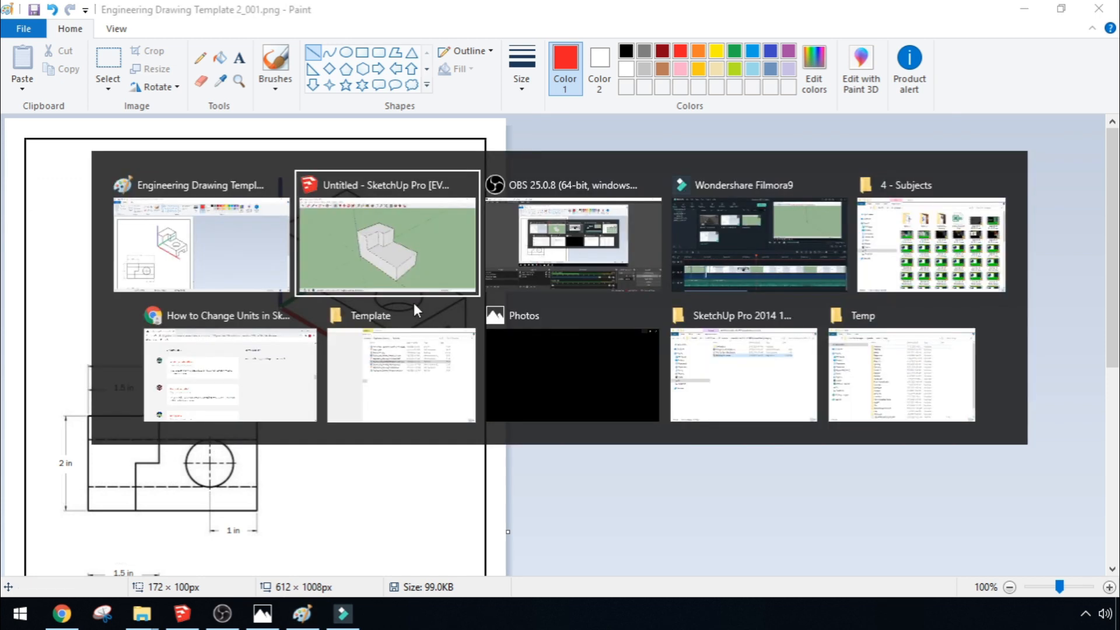
middle_click_drag(770, 484, 602, 480)
key("alt+Tab")
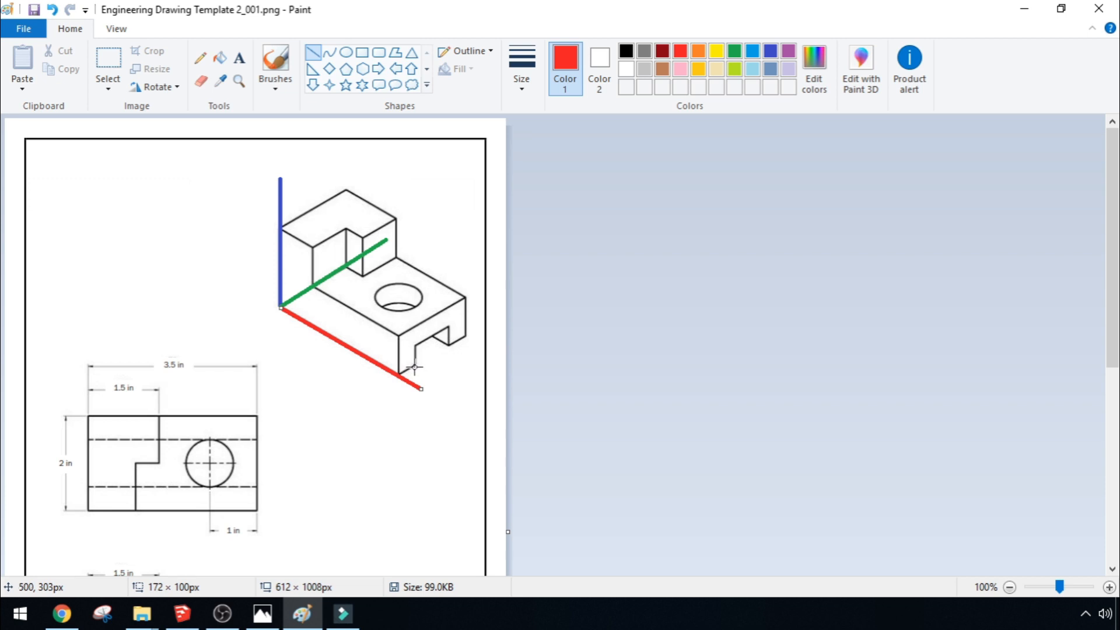
key("alt+Tab")
key("alt+Tab")
scroll(430, 366, "down", 5)
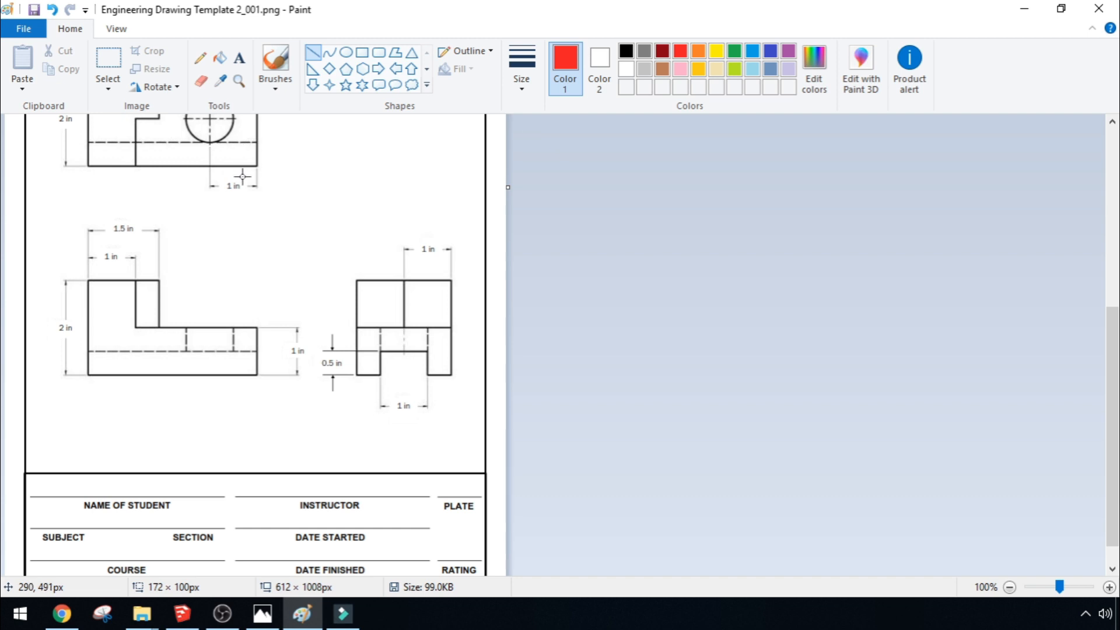
scroll(315, 196, "up", 2)
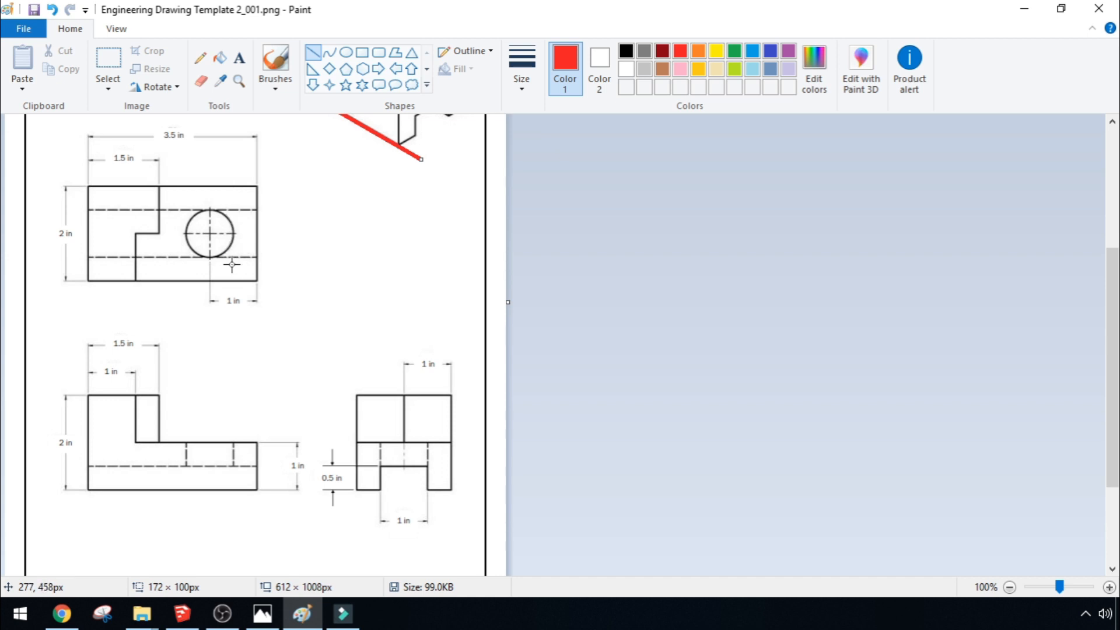
scroll(449, 242, "up", 2)
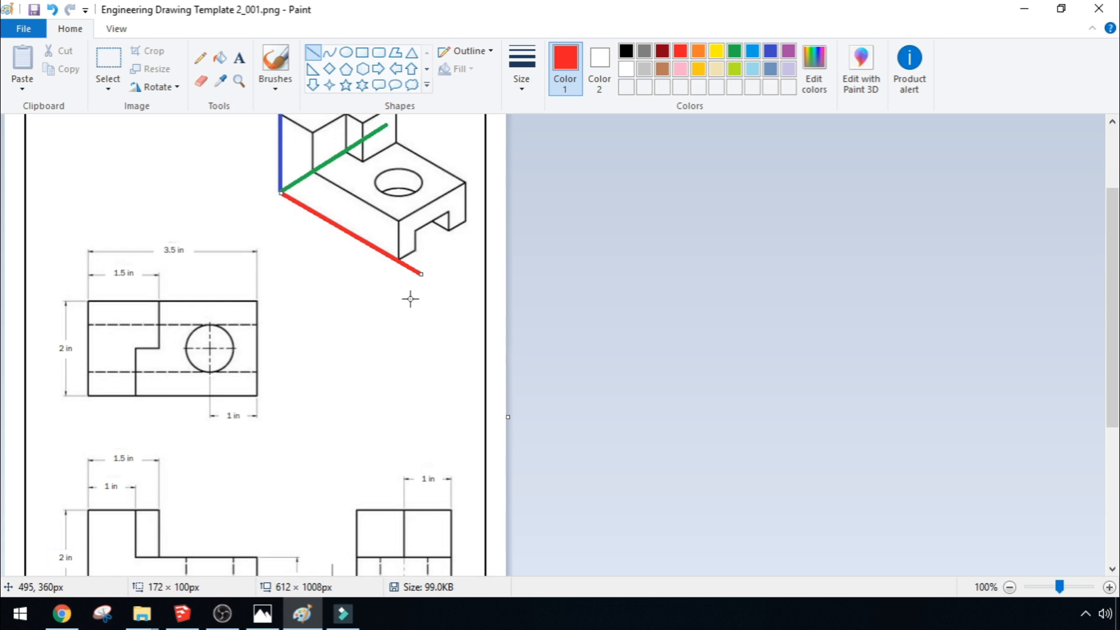
scroll(408, 310, "down", 2)
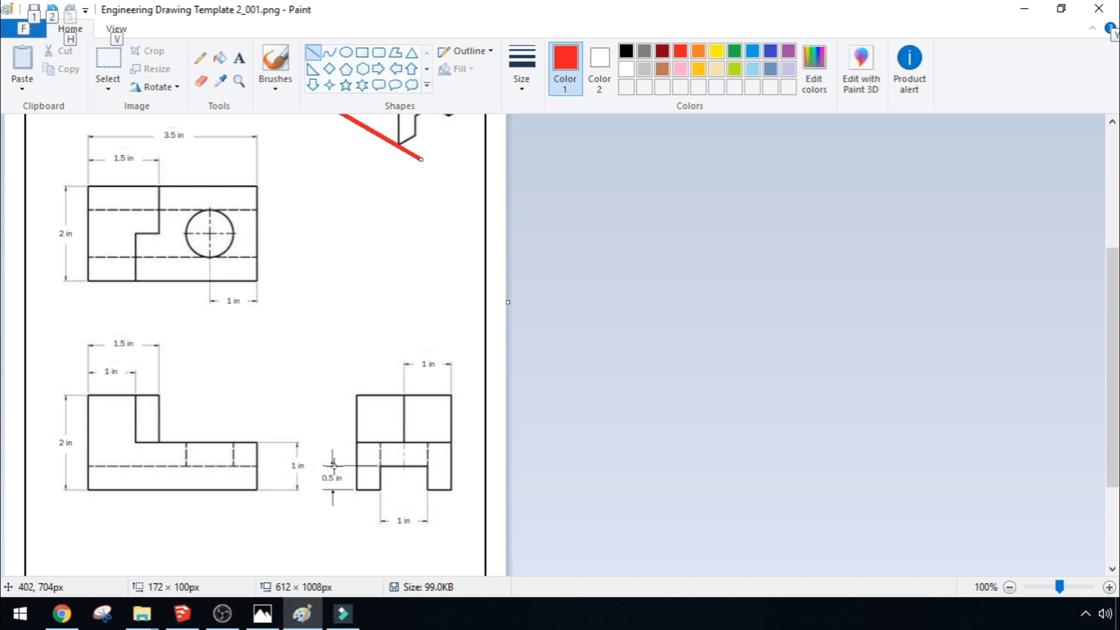
In SketchUp, mark a guide point 0.5 inch along the end face's bottom edge from its red-axis corner, and show the hidden guides
key("alt+Tab")
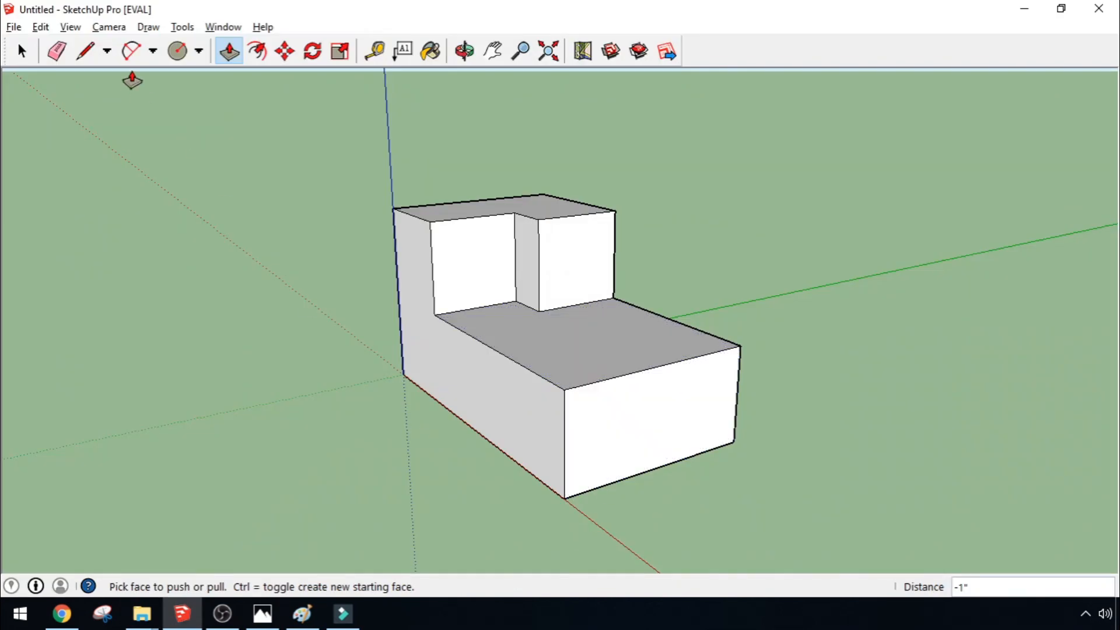
left_click(375, 53)
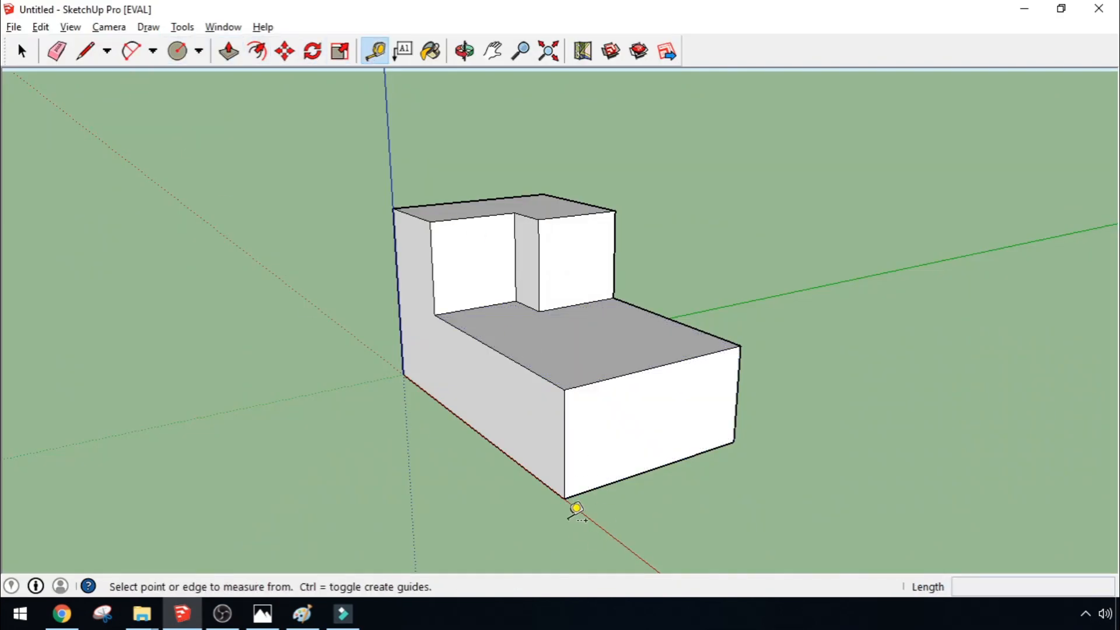
left_click(564, 497)
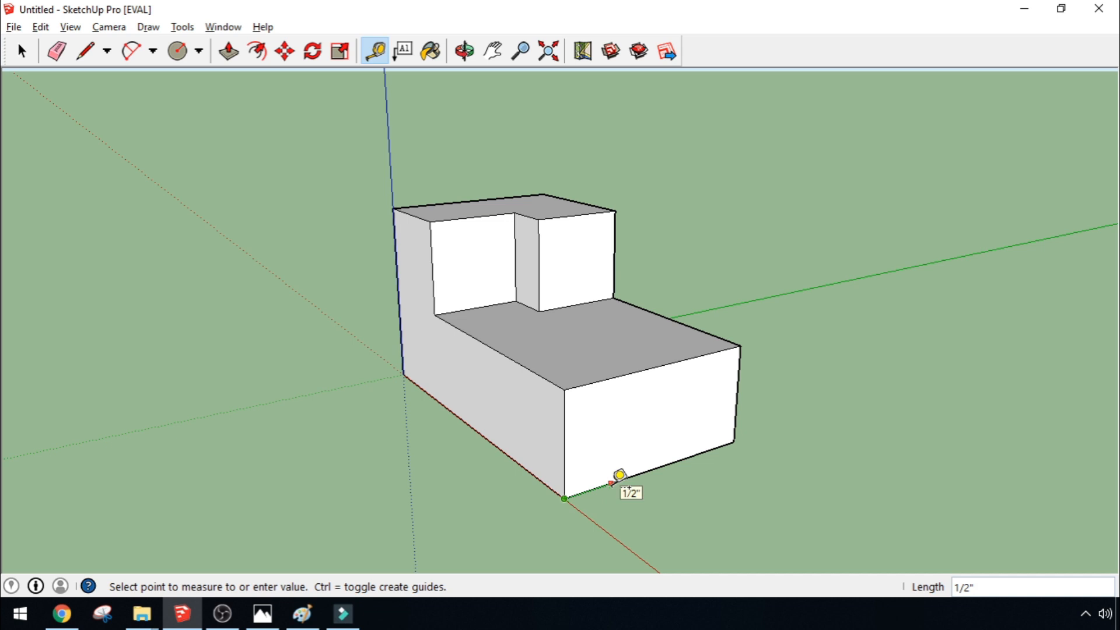
left_click(613, 482)
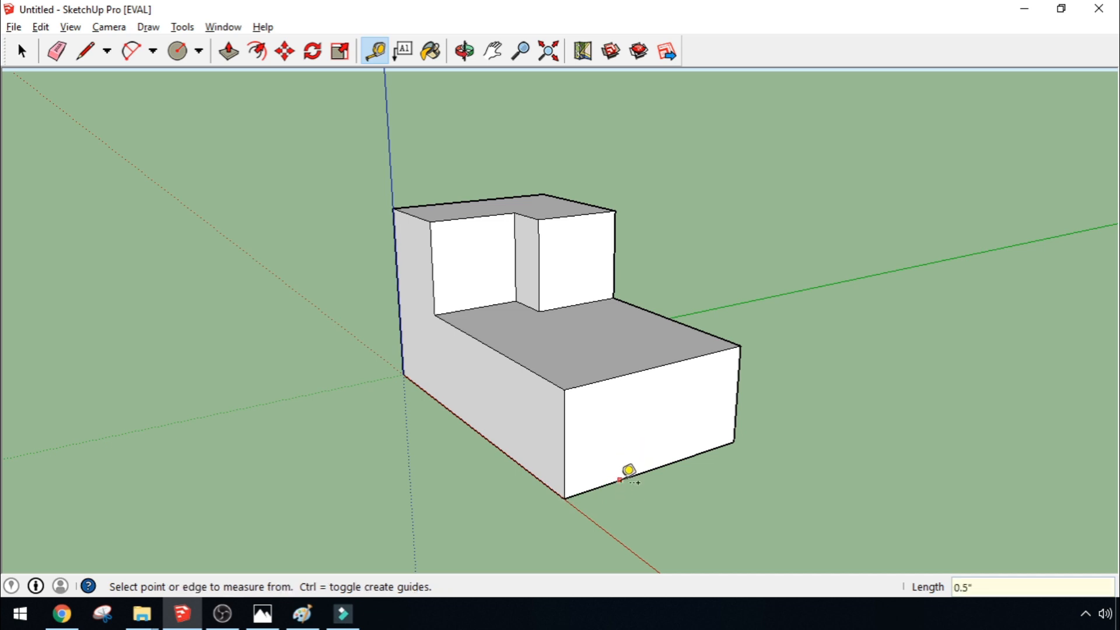
left_click(109, 26)
left_click(70, 27)
left_click(99, 160)
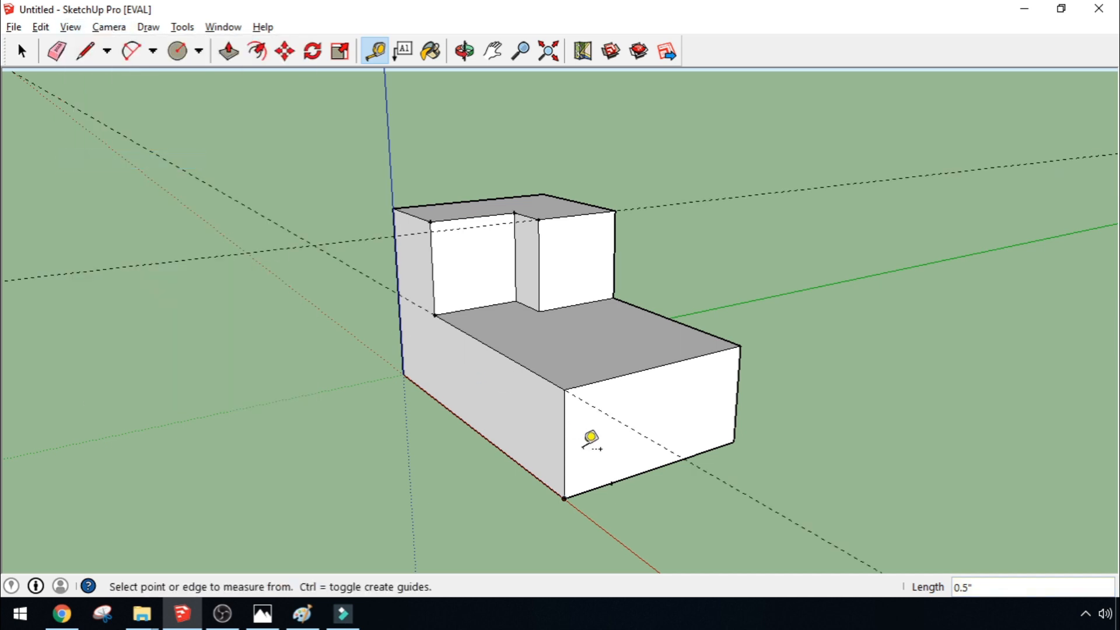
Add slot guides on the end face: 0.5 inch up from the guide point, 1 inch across along green, and down to the bottom edge
left_click(611, 483)
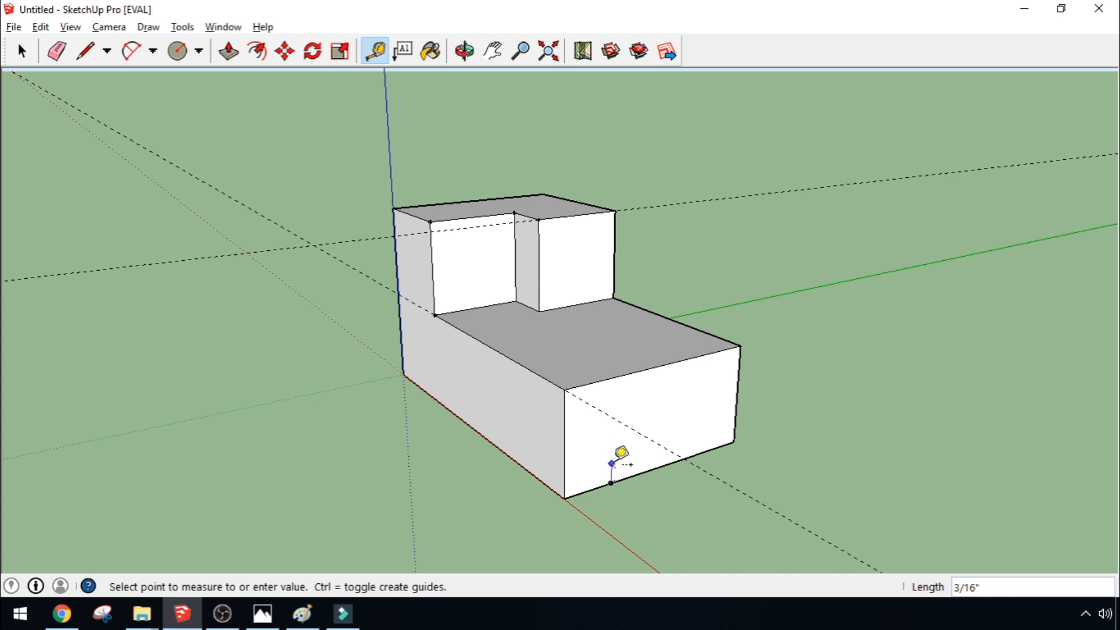
left_click(612, 437)
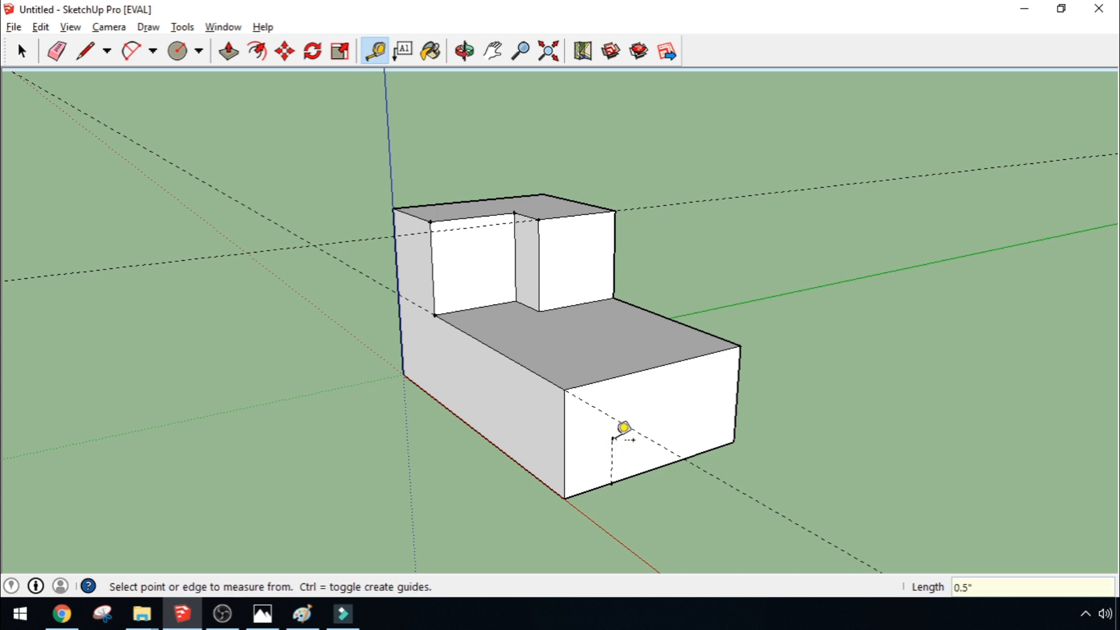
left_click(612, 432)
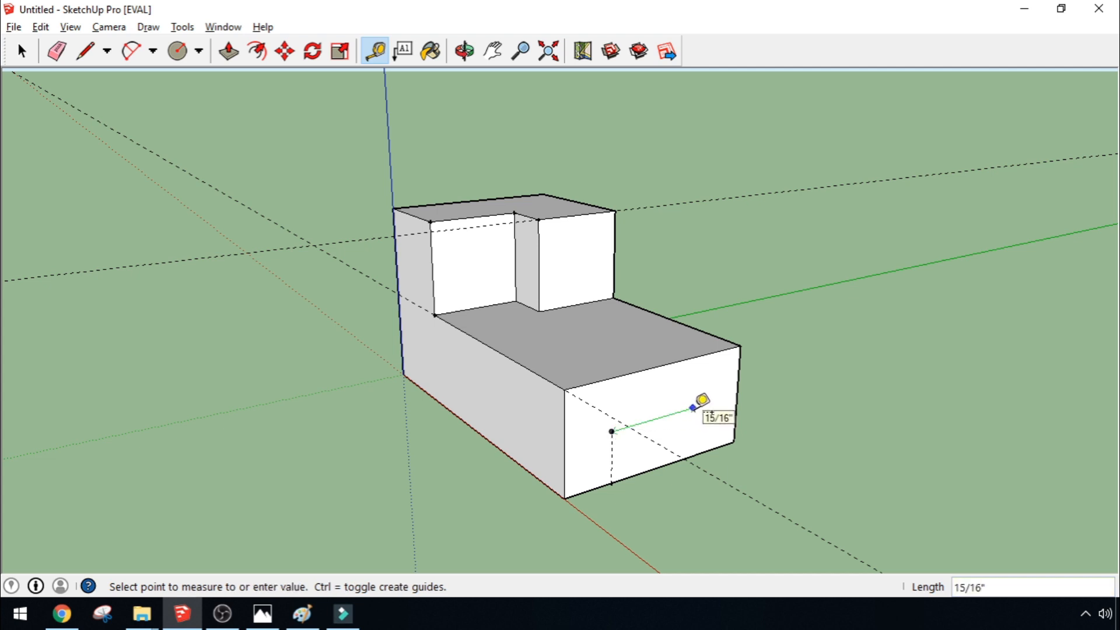
type("1")
key("Return")
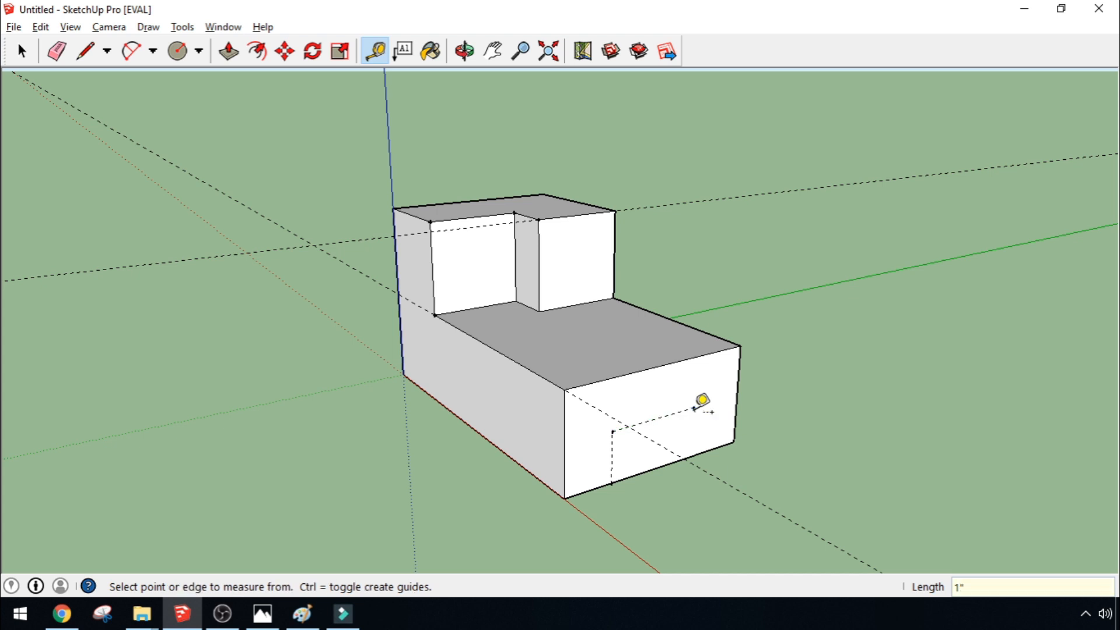
left_click(698, 406)
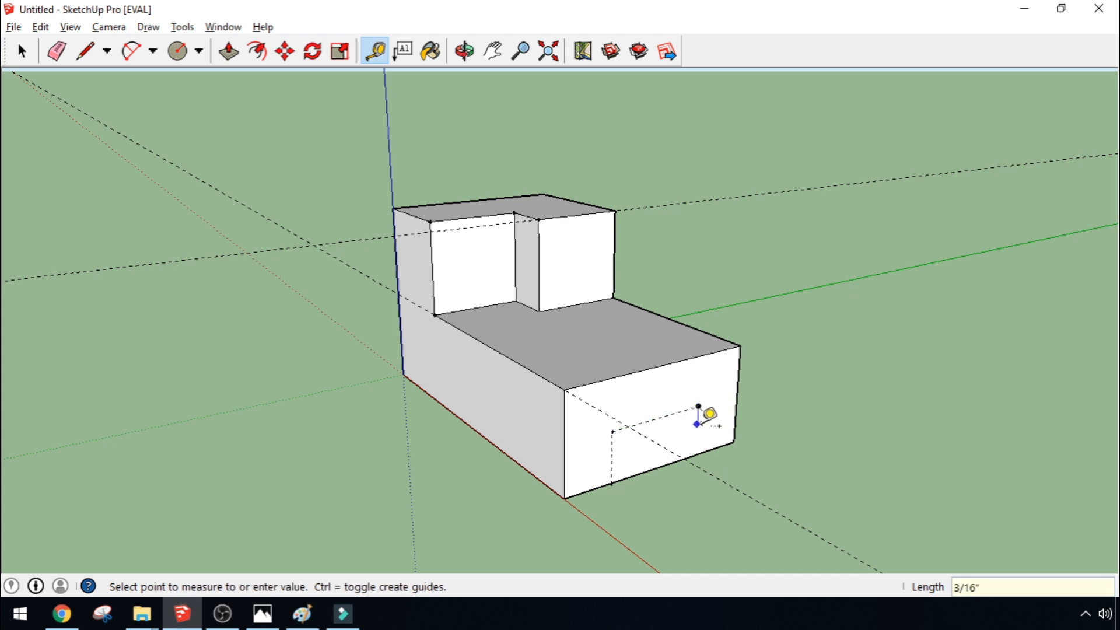
left_click(712, 444)
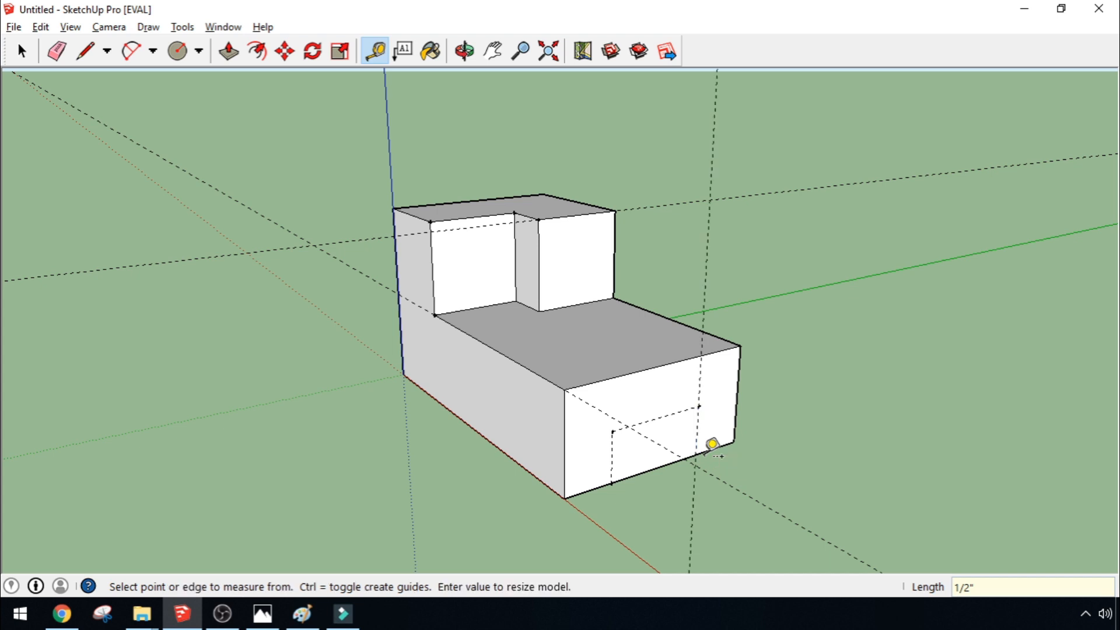
Trace the three-sided slot outline with lines over the guides on the end face, closing it at the bottom edge
mouse_move(908, 490)
middle_mouse_down()
mouse_move(815, 460)
mouse_move(891, 477)
middle_mouse_up()
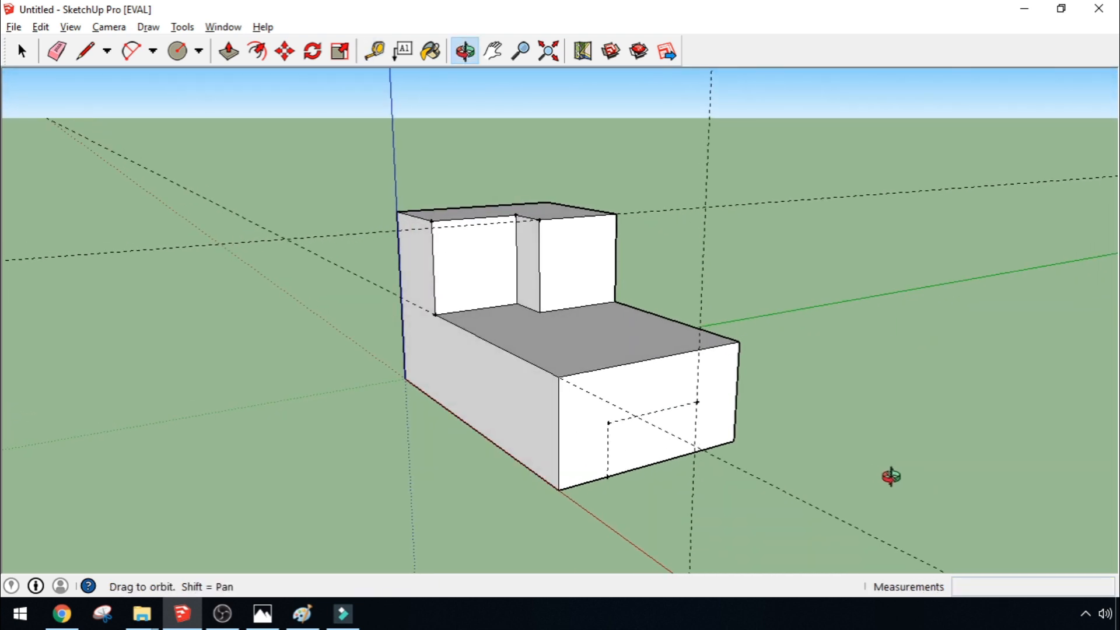
left_click(85, 51)
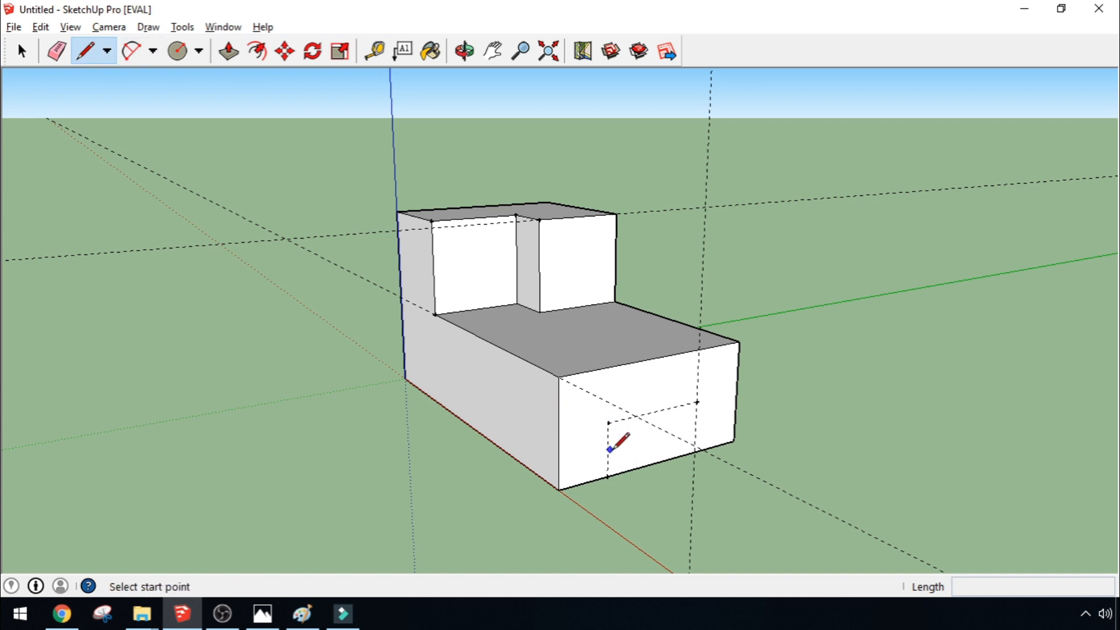
left_click(608, 477)
left_click(607, 422)
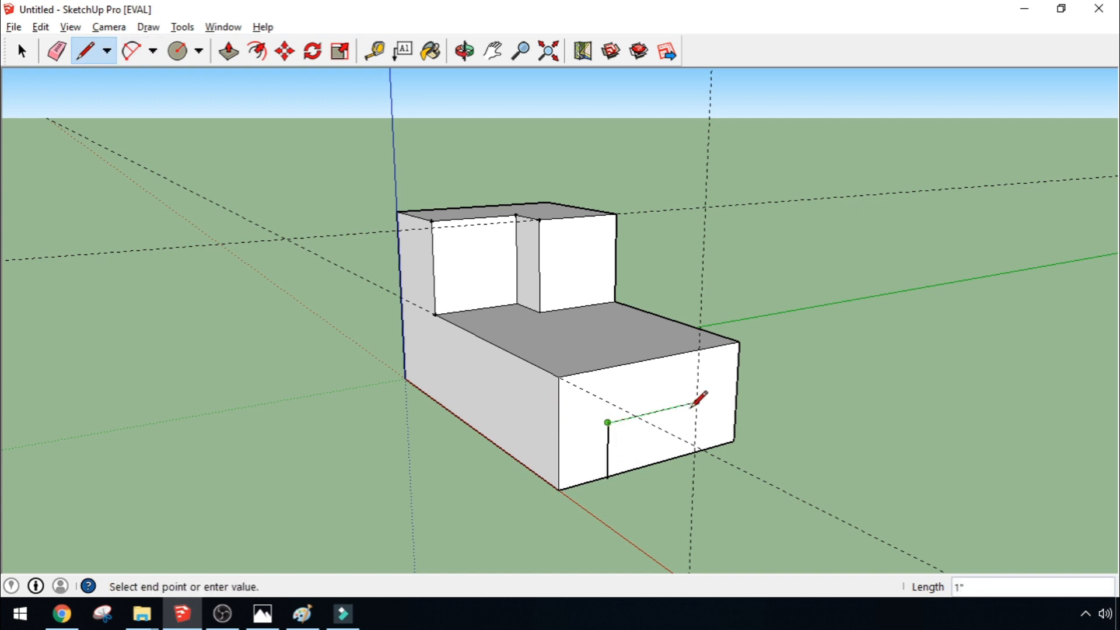
left_click(697, 402)
left_click(694, 450)
mouse_move(656, 512)
middle_mouse_down()
mouse_move(670, 515)
mouse_move(663, 450)
middle_mouse_up()
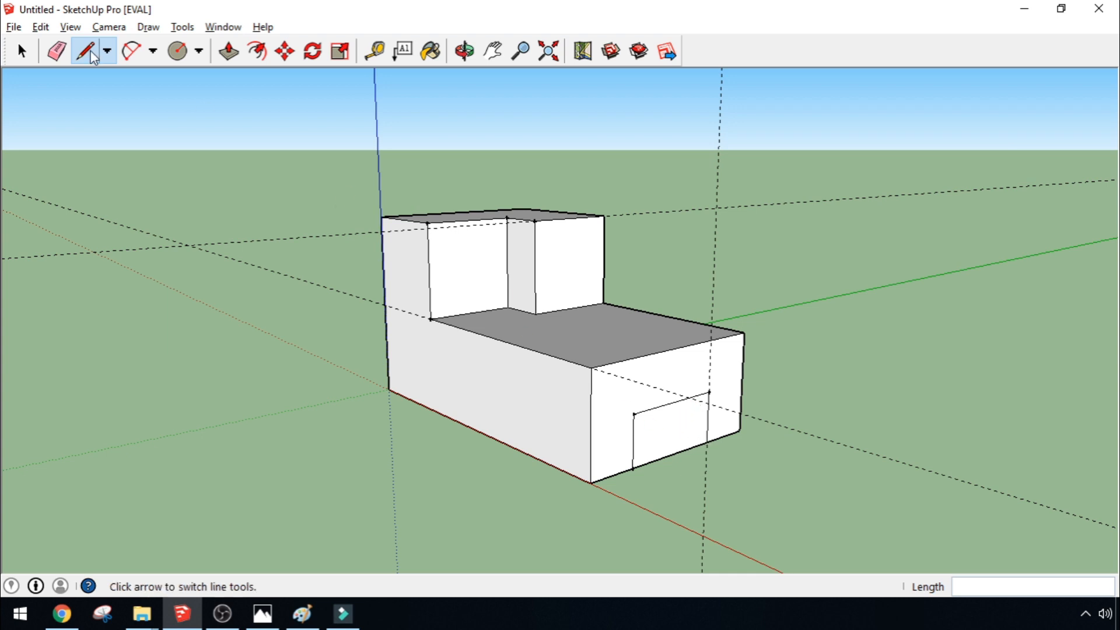
Push the slot profile 3 1/2 inches through the whole block to its back face, cutting the bottom slot open
left_click(236, 54)
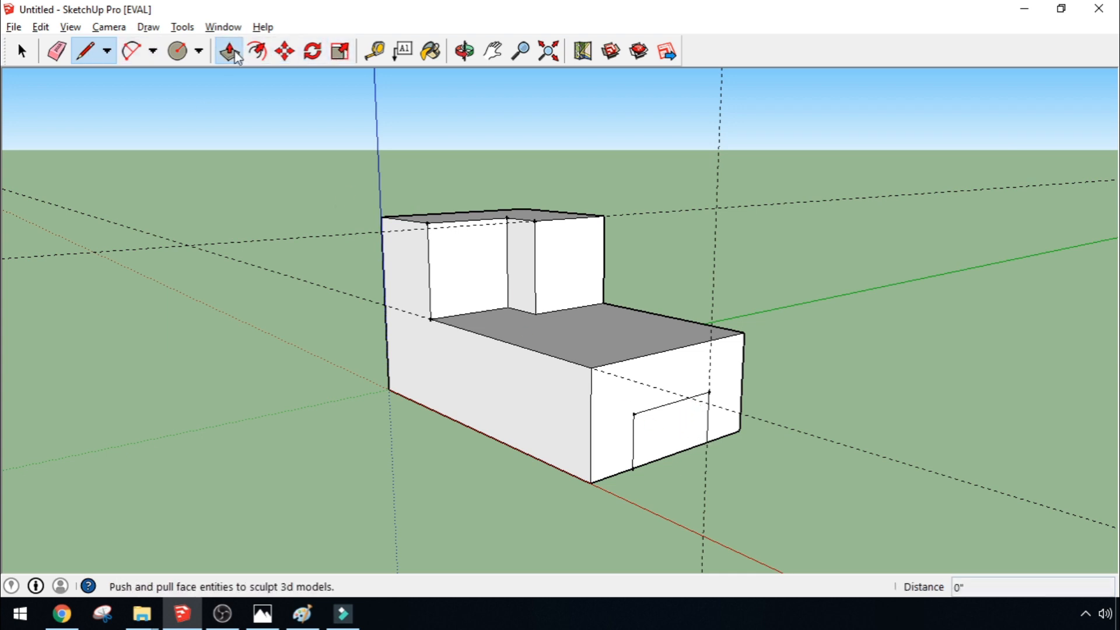
left_click(235, 54)
left_click(677, 426)
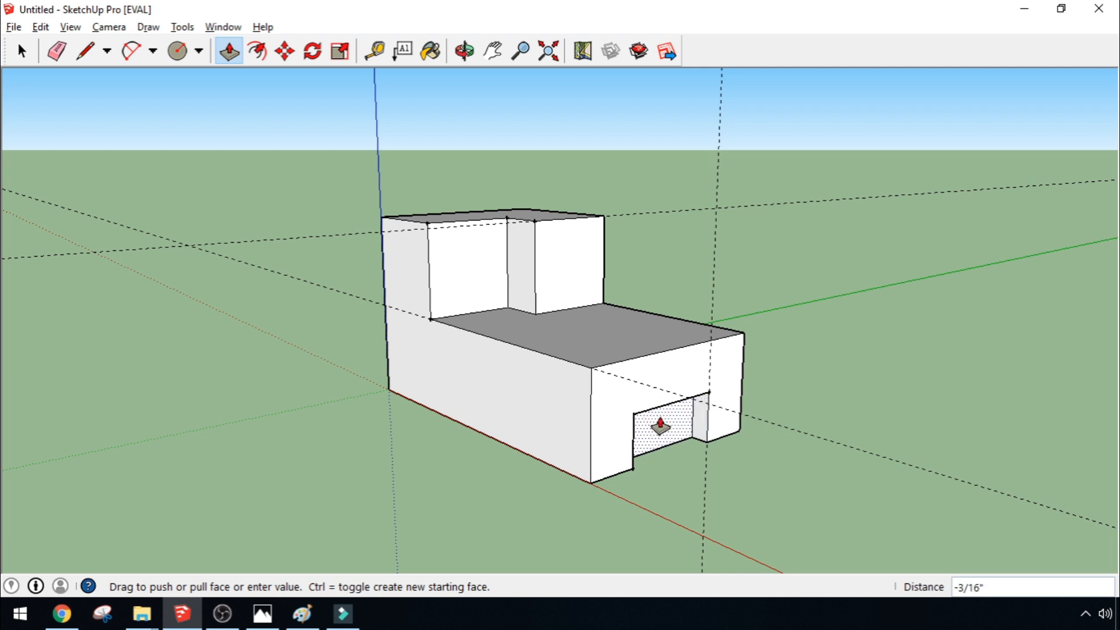
middle_click_drag(495, 386, 906, 363)
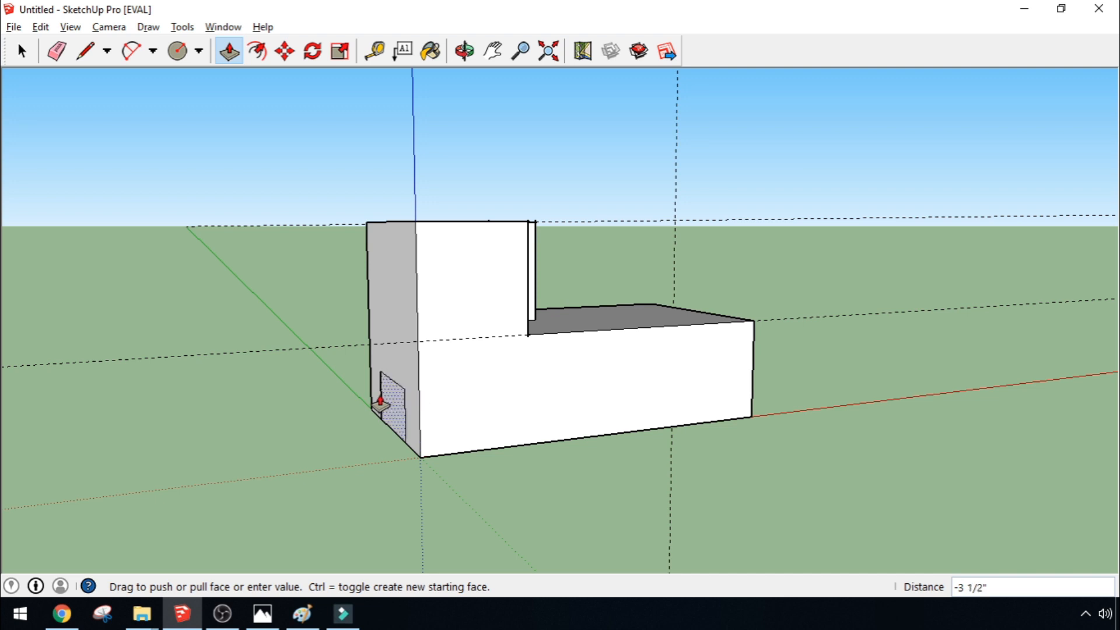
left_click(380, 403)
Inspect the cut slot from behind, through its inside and from the end, and check the part against Paint's drawing
middle_click_drag(308, 421, 679, 351)
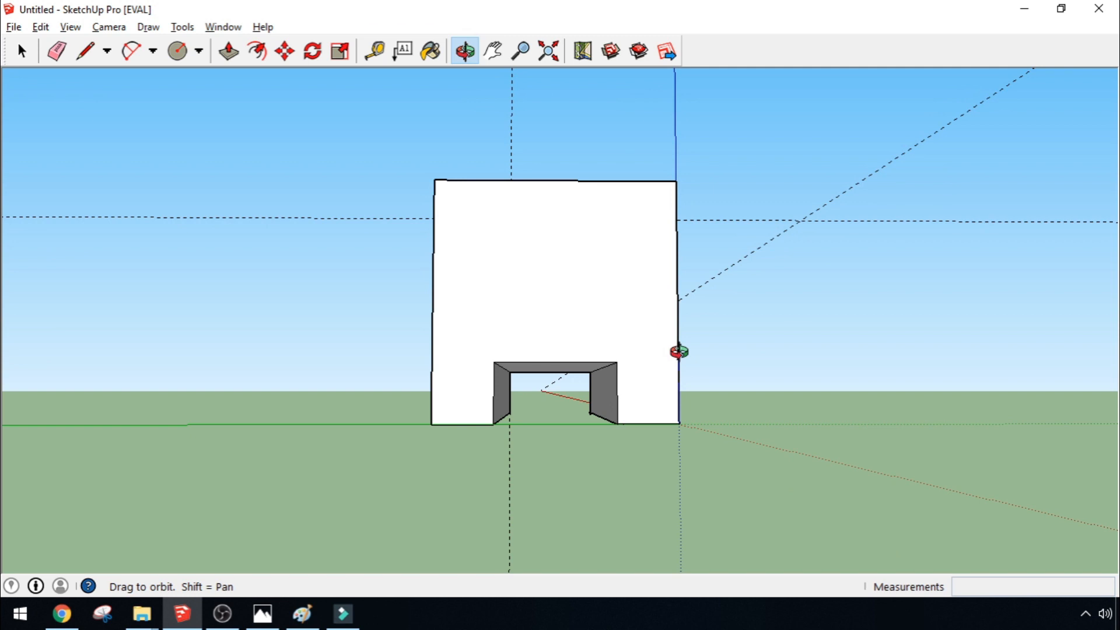
scroll(532, 442, "up", 10)
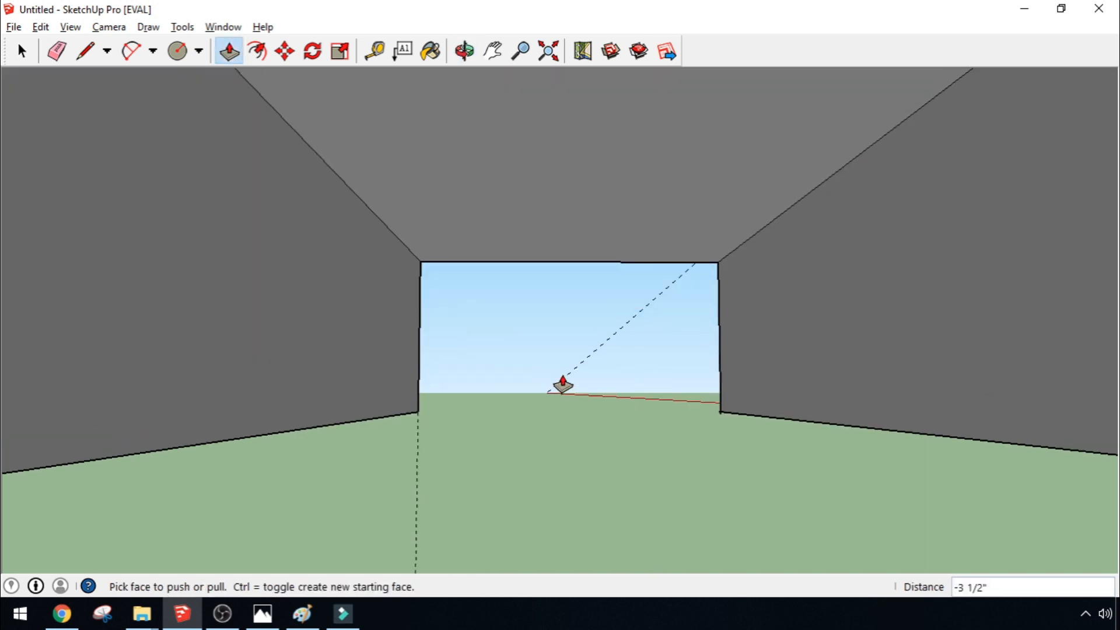
scroll(562, 385, "up", 5)
middle_click_drag(556, 374, 280, 215)
scroll(610, 302, "down", 8)
middle_click_drag(222, 288, 285, 339)
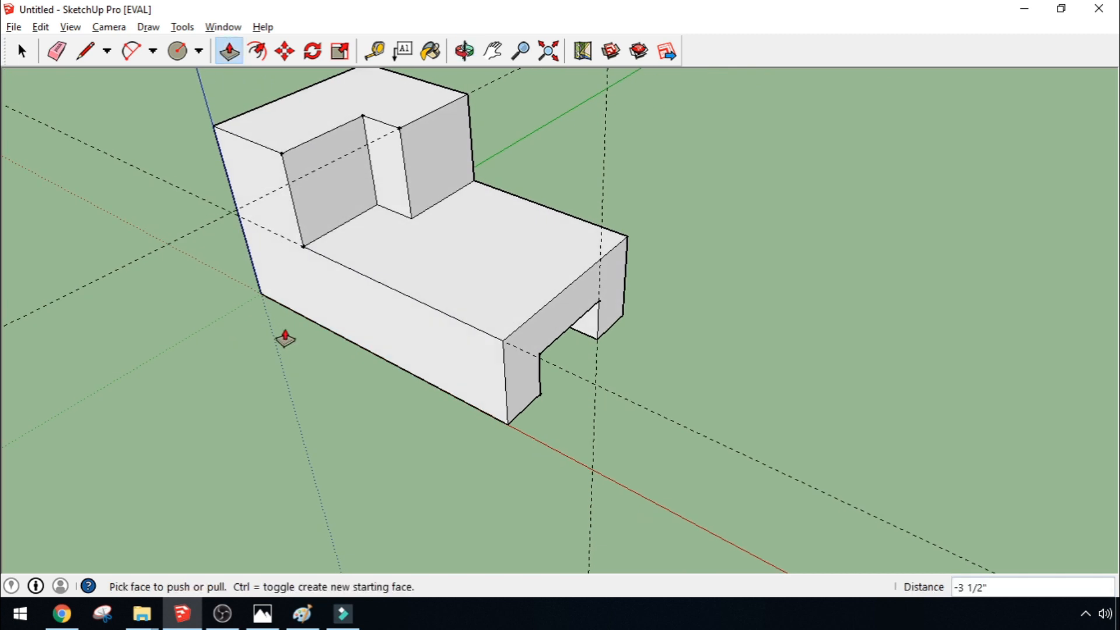
middle_click_drag(217, 293, 245, 270)
scroll(235, 338, "up", 1)
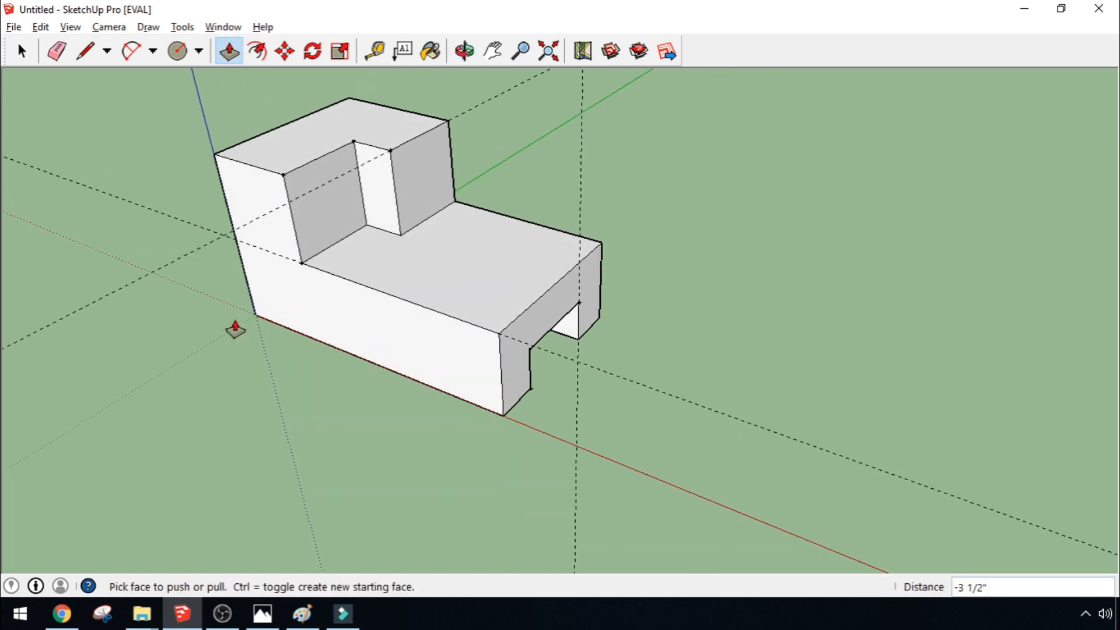
key("alt+Tab")
scroll(335, 213, "up", 5)
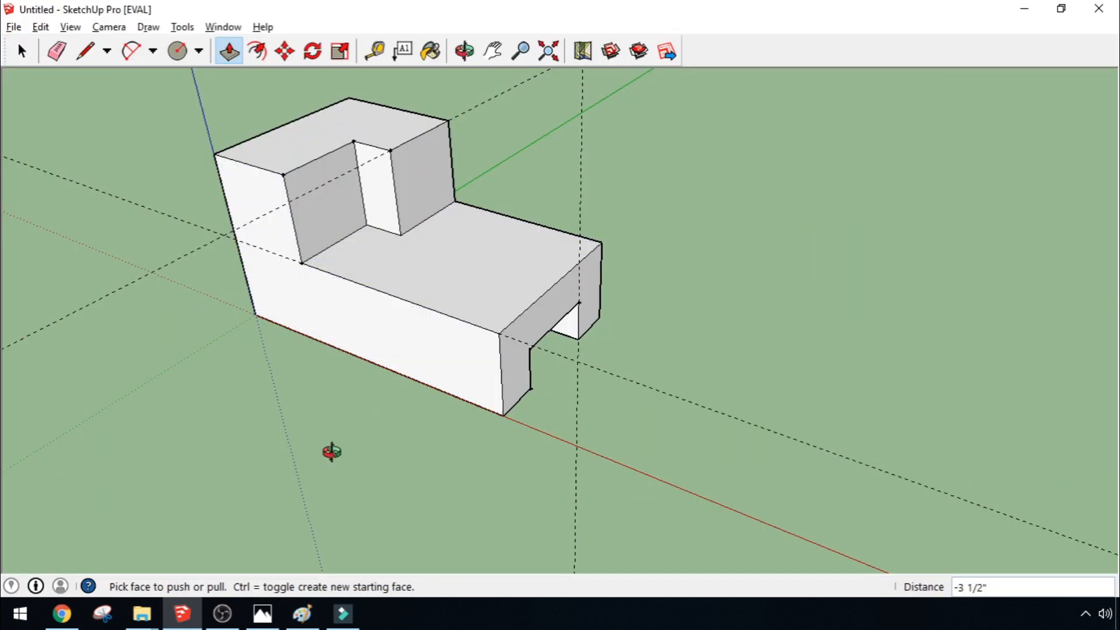
Add a guide point 1 inch from the slotted end's front corner along the lower block's front top edge
middle_click_drag(332, 452, 487, 493)
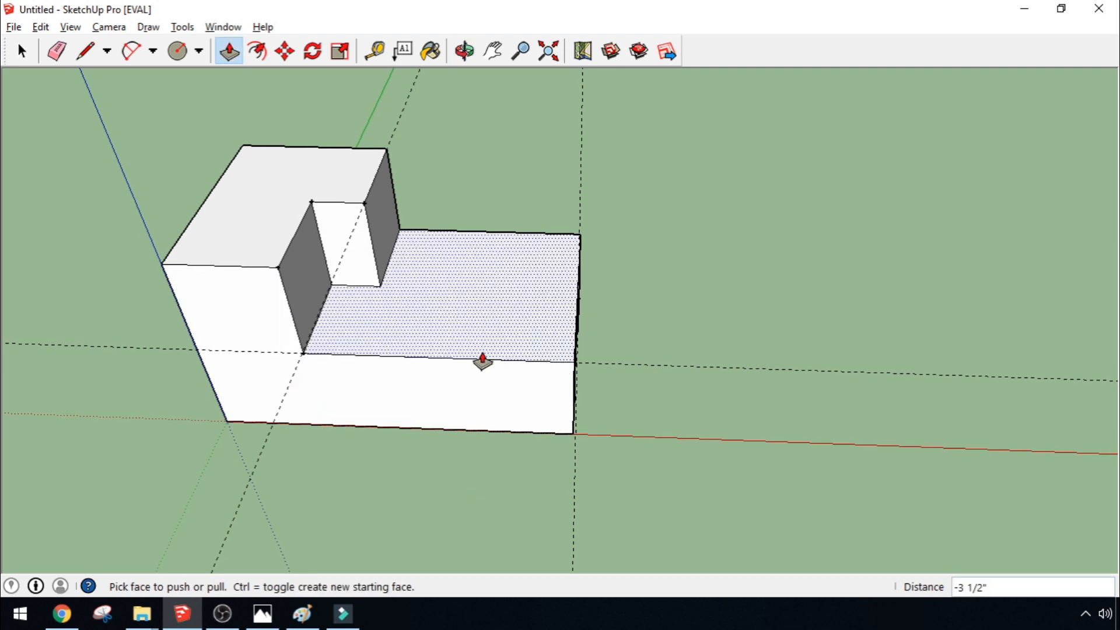
left_click(374, 53)
middle_click_drag(581, 355, 643, 412)
right_click(643, 412)
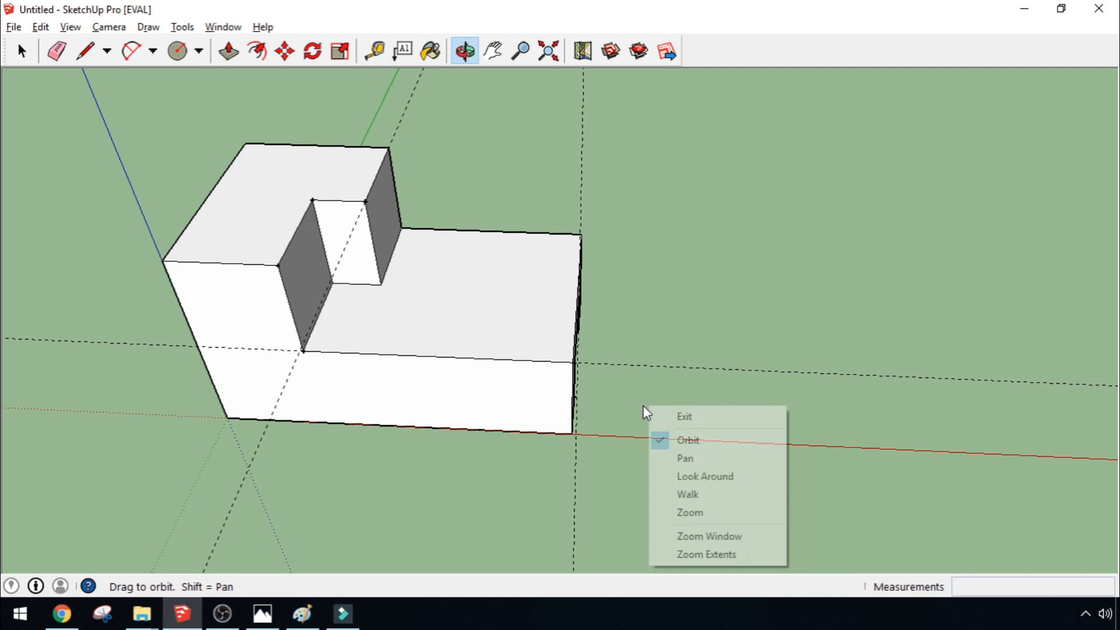
left_click(619, 382)
middle_click_drag(622, 373, 514, 377)
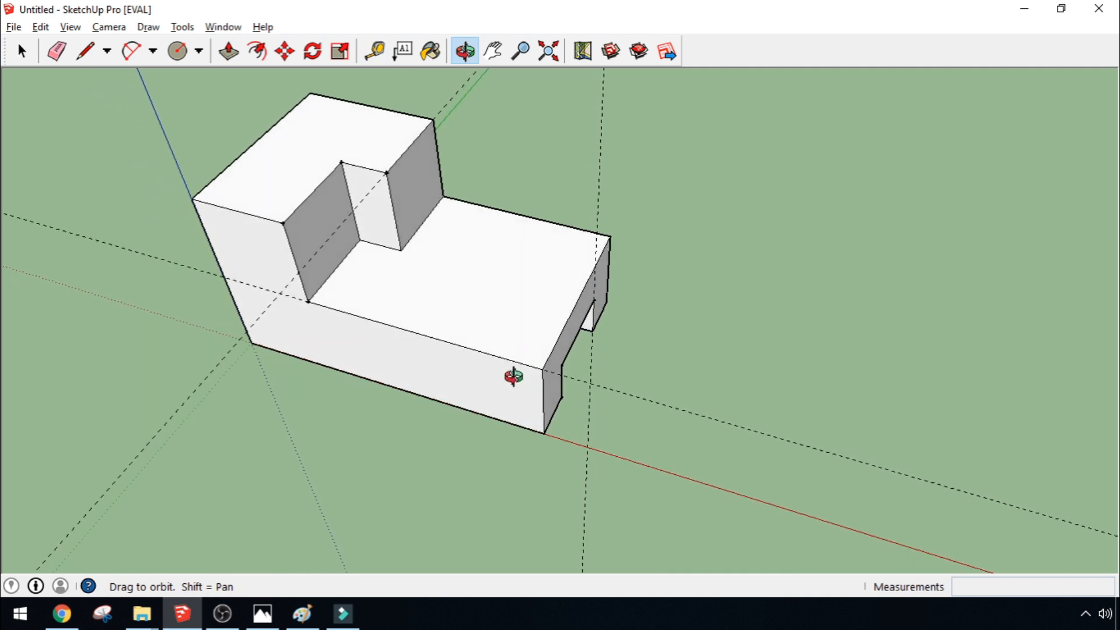
left_click(374, 51)
left_click(542, 368)
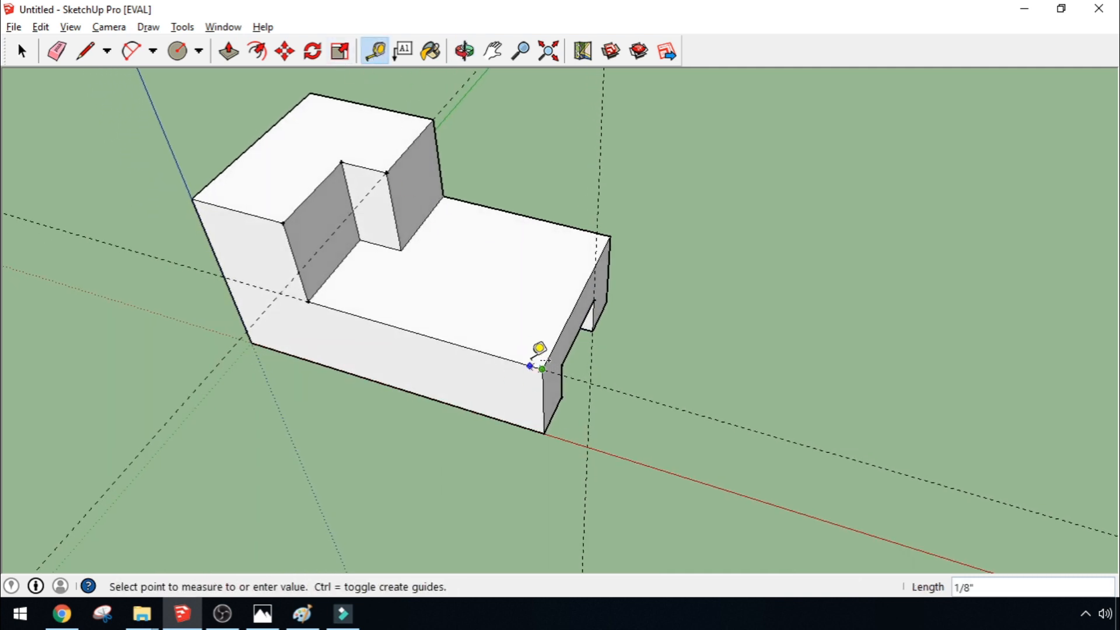
left_click(454, 343)
type("1")
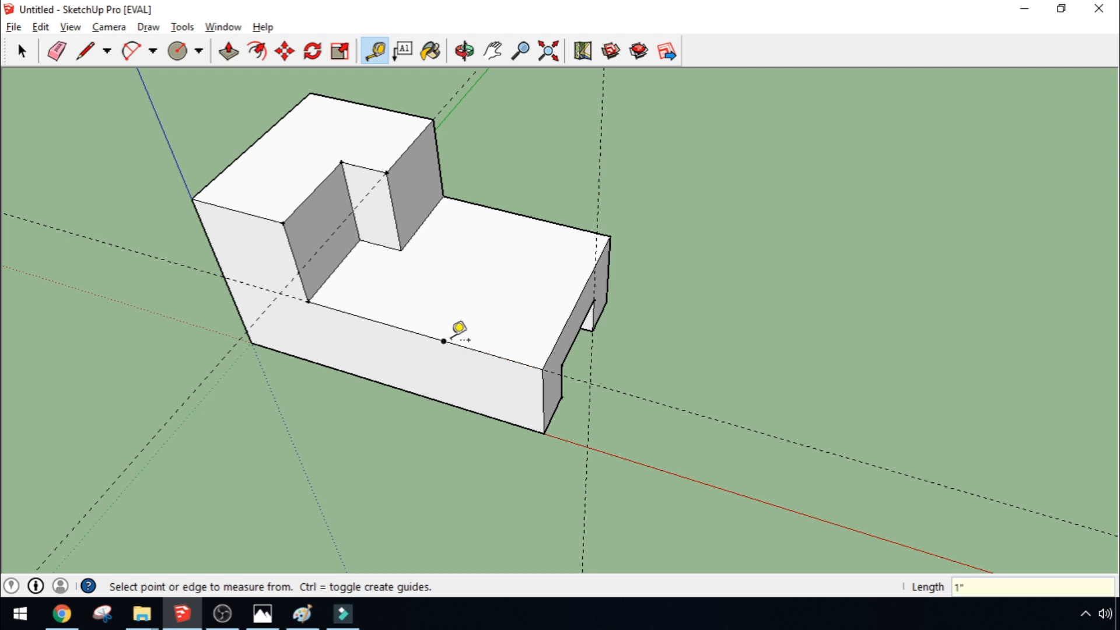
Check the hole centre in Paint's drawing and add a 1-inch guide along green from the guide point across SketchUp's lower top face
key("alt+Tab")
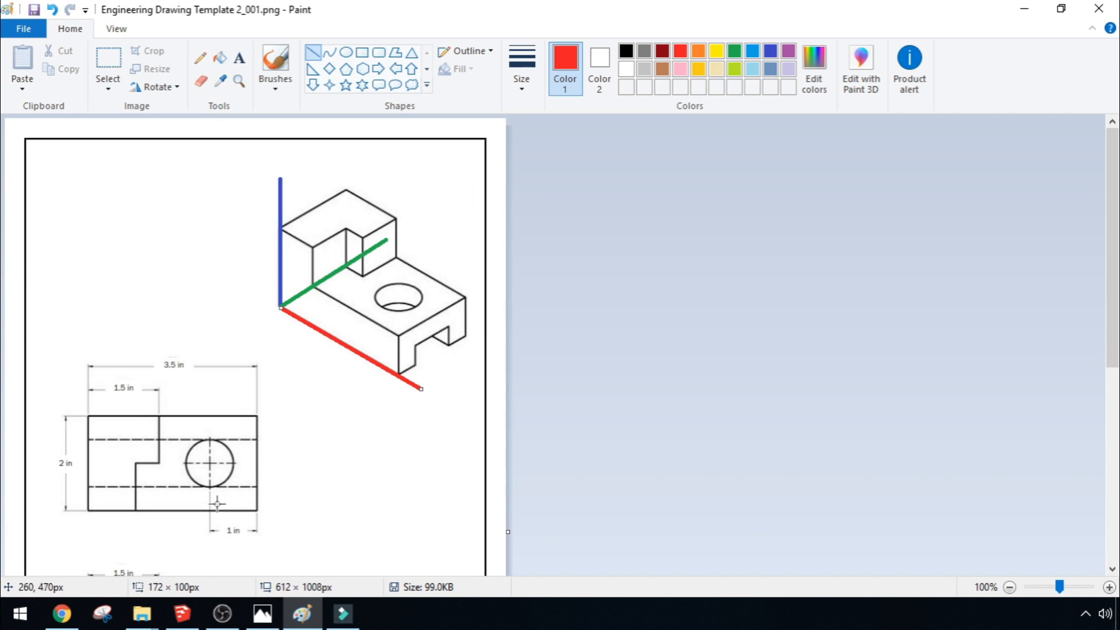
key("alt+Tab")
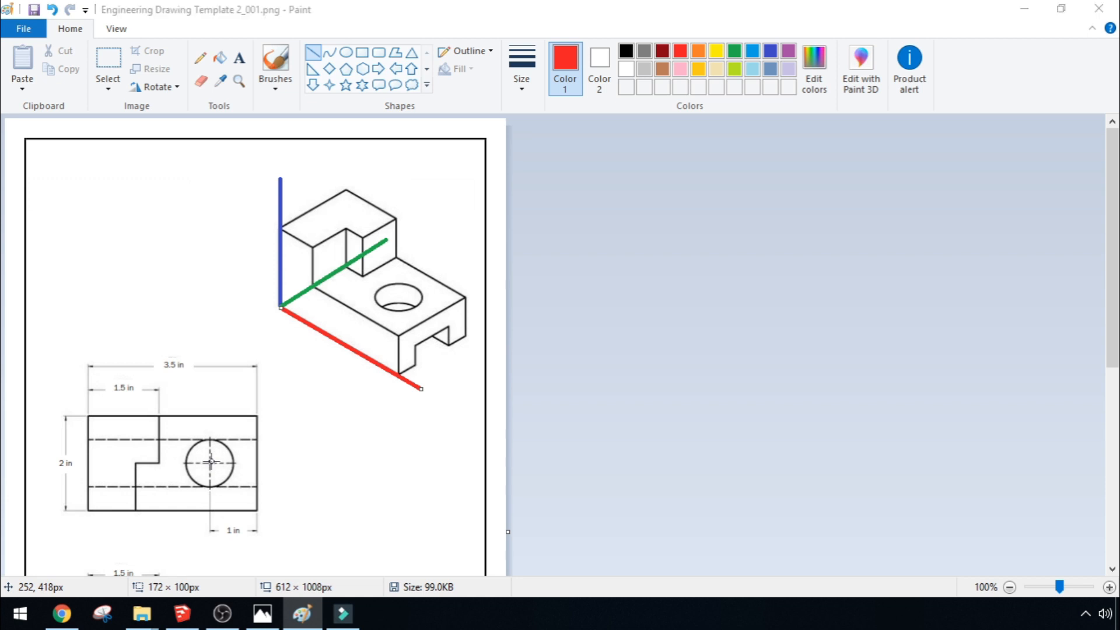
left_click(444, 341)
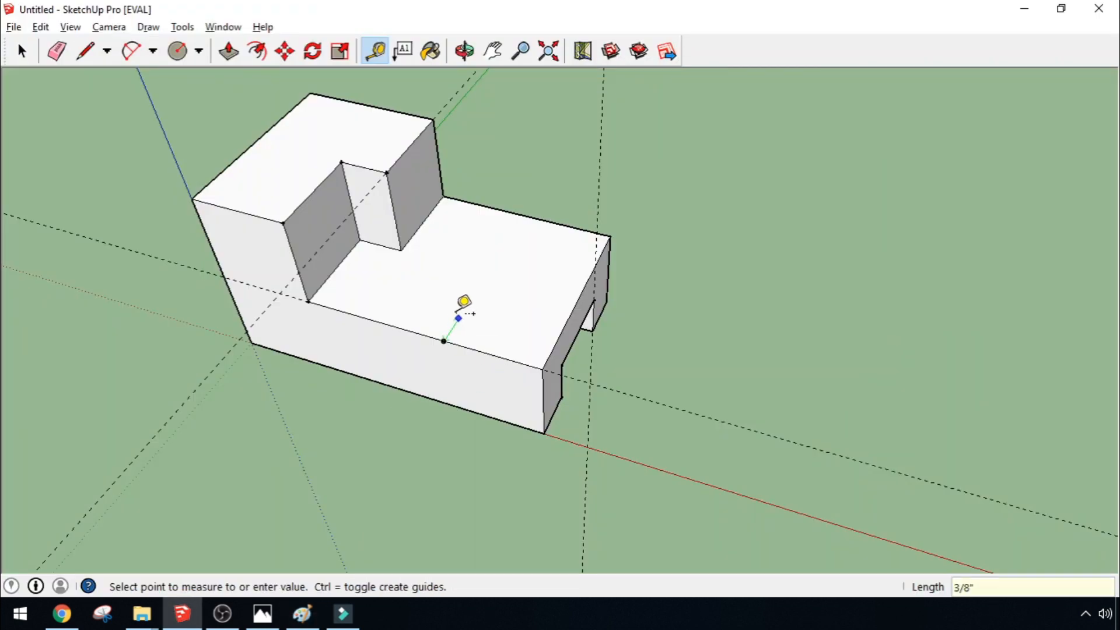
left_click(487, 273)
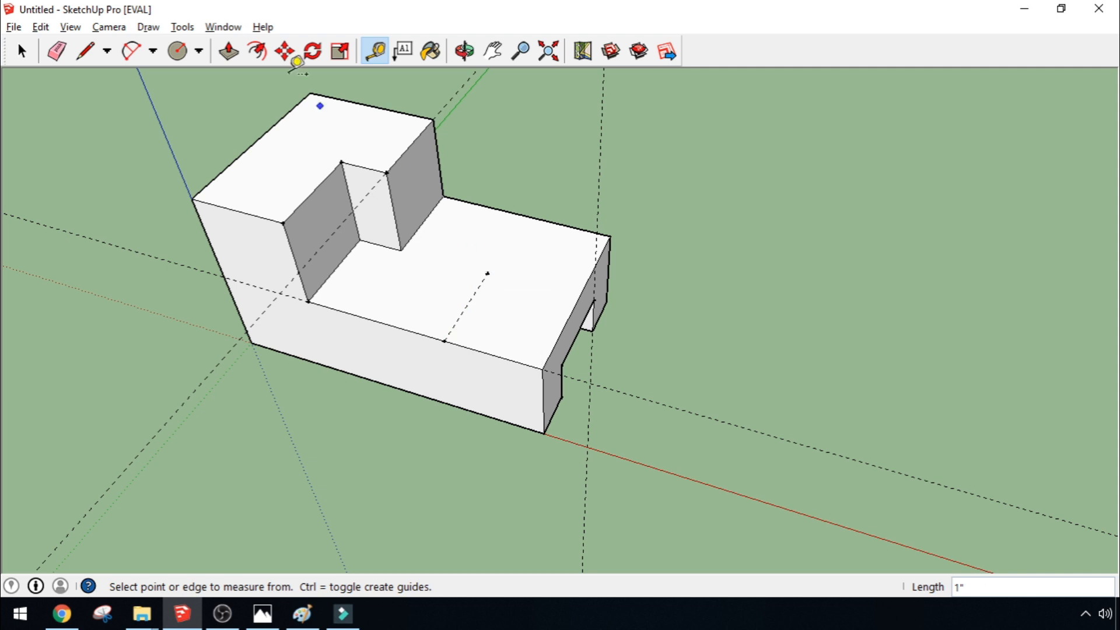
Draw a circle of 0.5-inch radius on the lower top face, centred on the end of the 1-inch guide
left_click(178, 53)
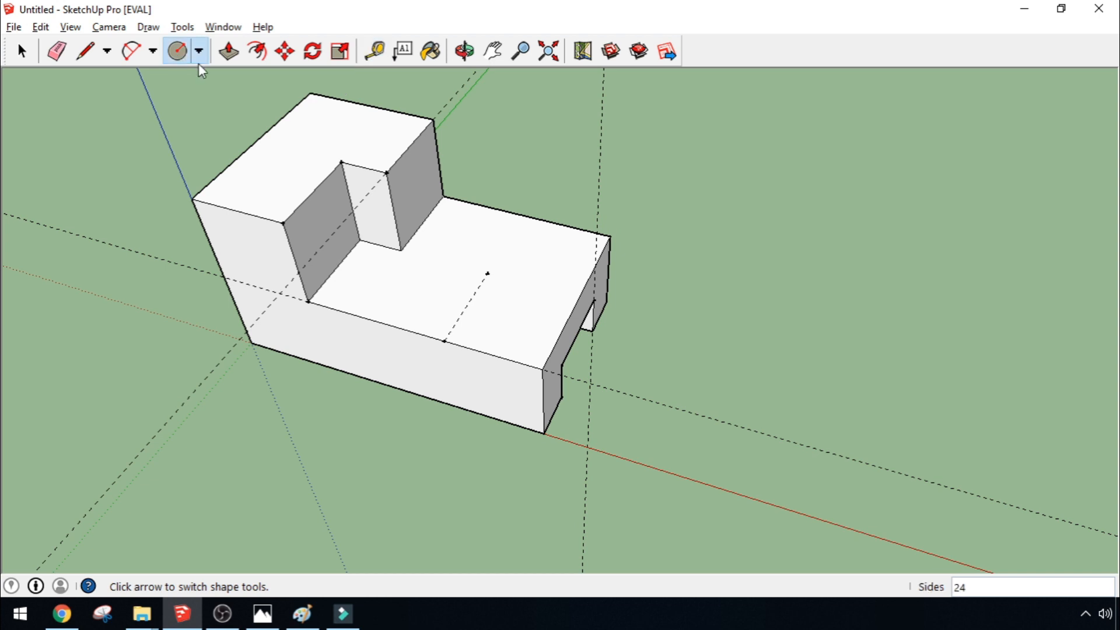
left_click(488, 273)
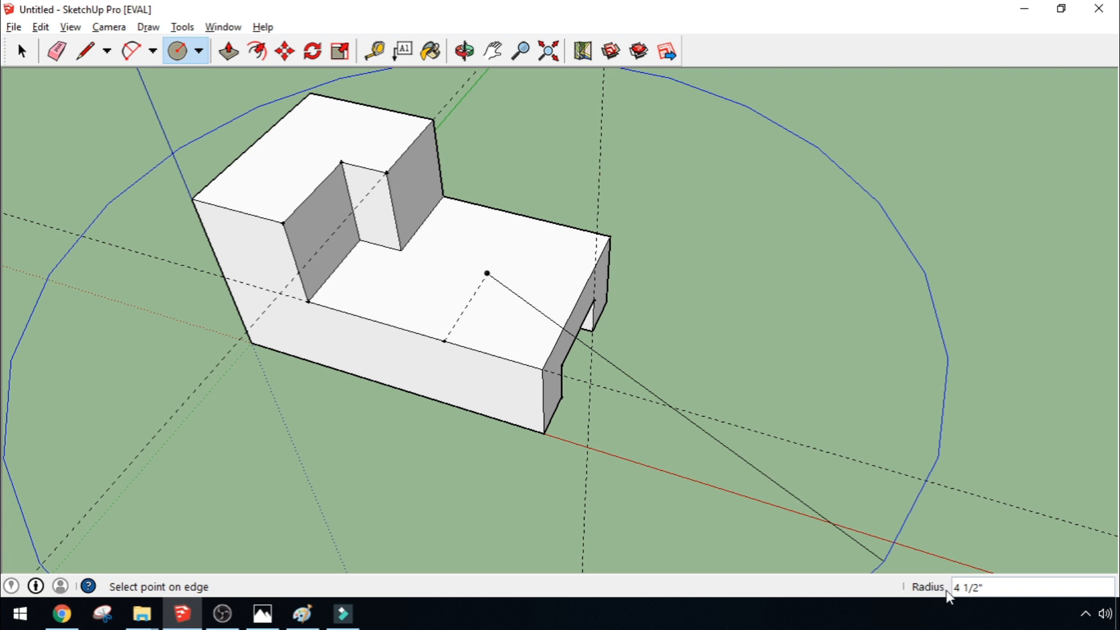
left_click(508, 286)
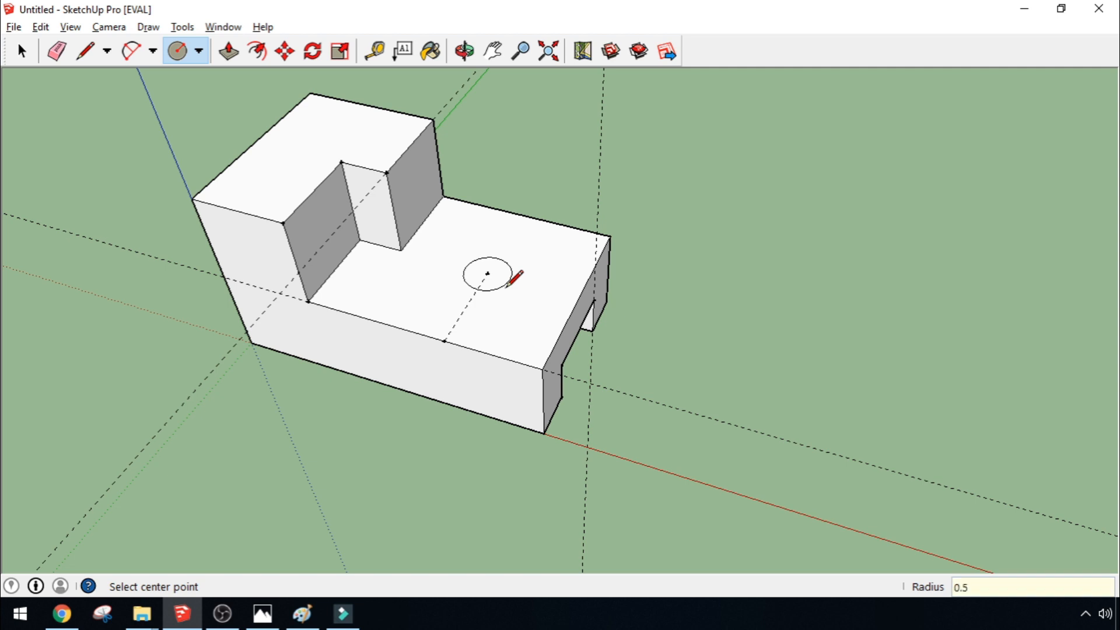
key("Return")
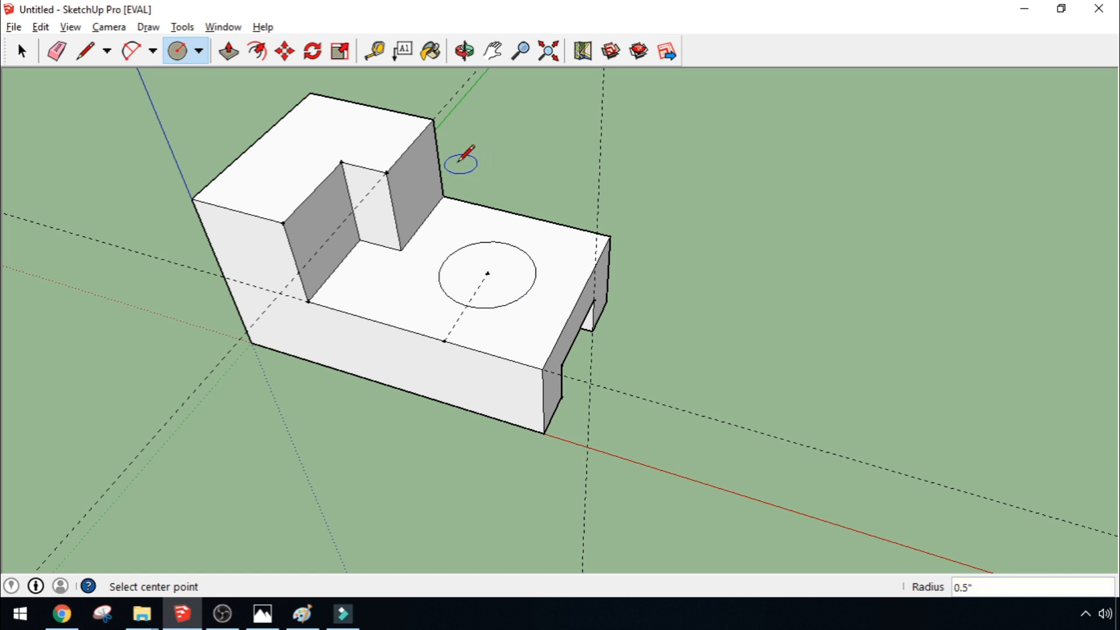
Push the circular face 1/2 inch down to the slot's ceiling and check it from below
left_click(229, 51)
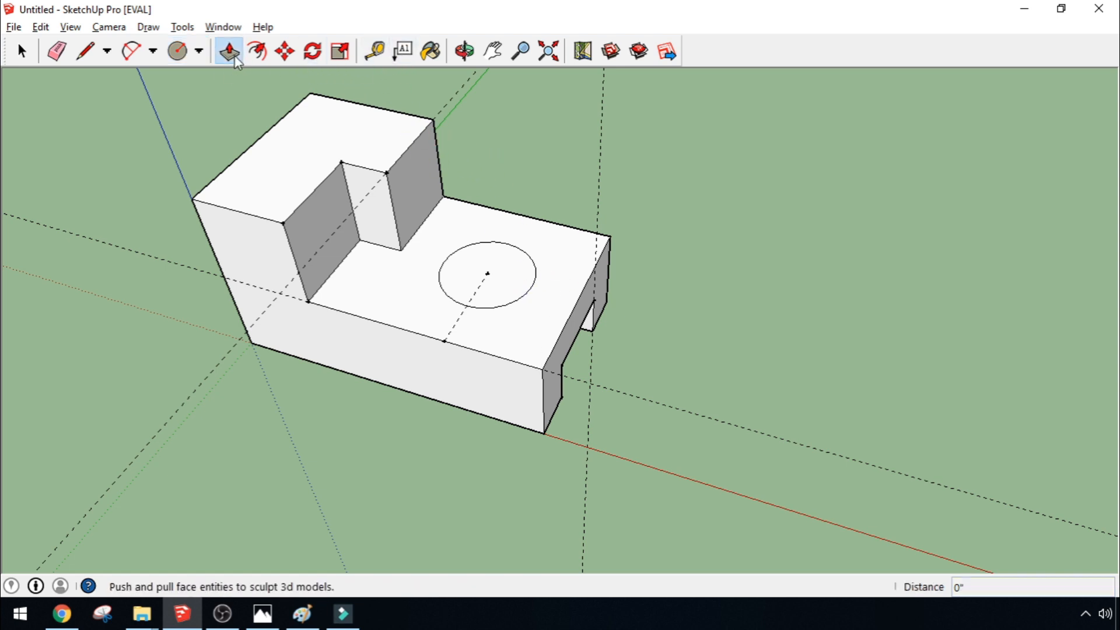
middle_click_drag(722, 411, 515, 268)
left_click(531, 259)
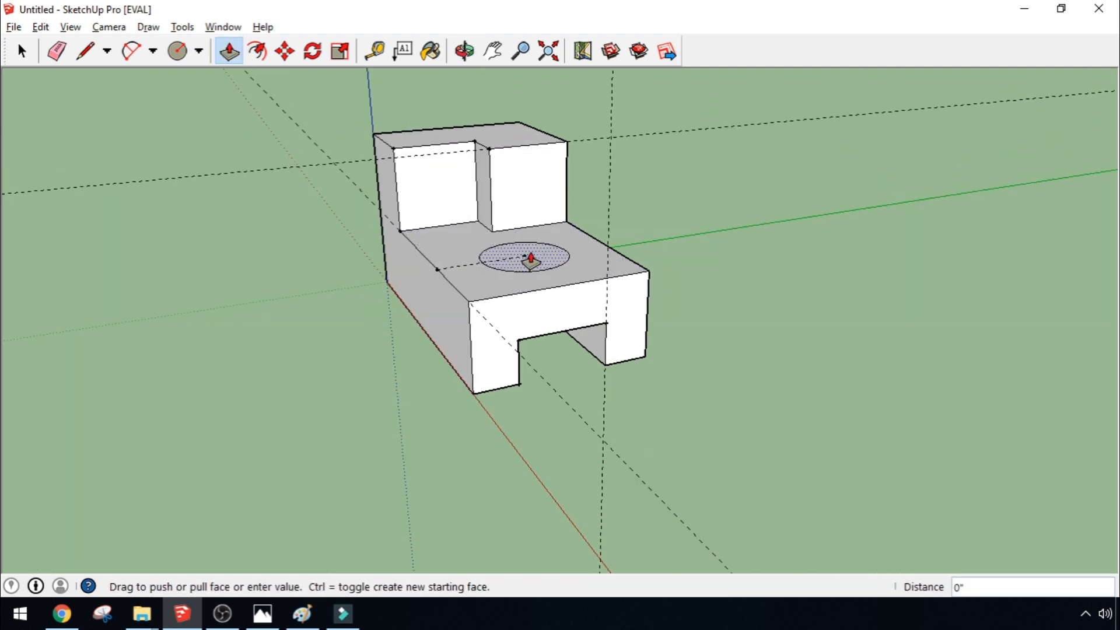
left_click(564, 321)
middle_click_drag(564, 320, 434, 85)
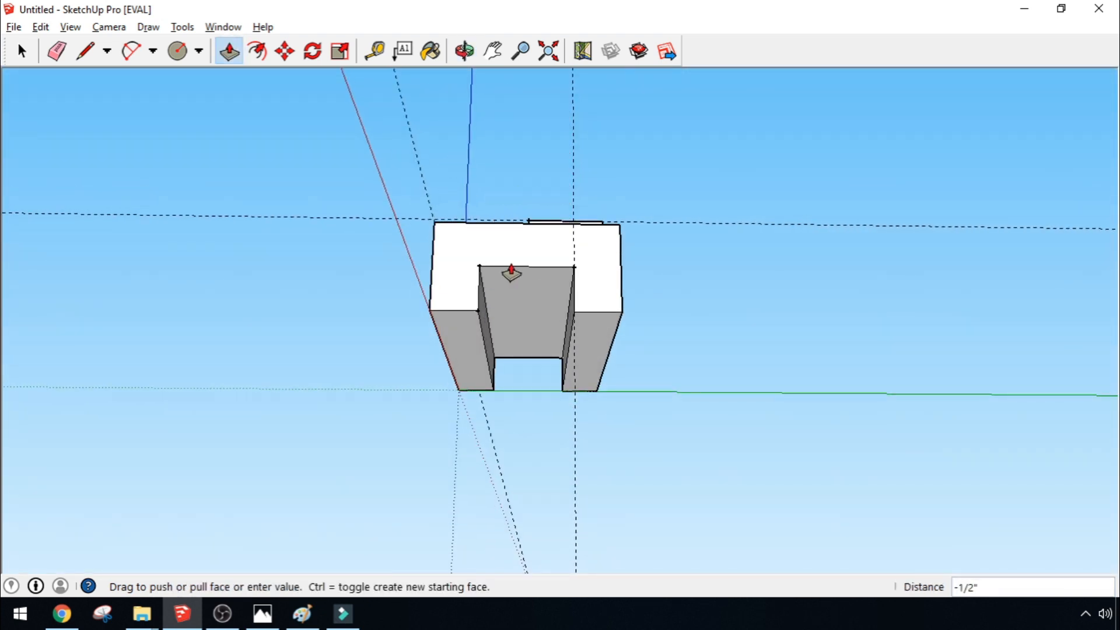
scroll(526, 290, "up", 5)
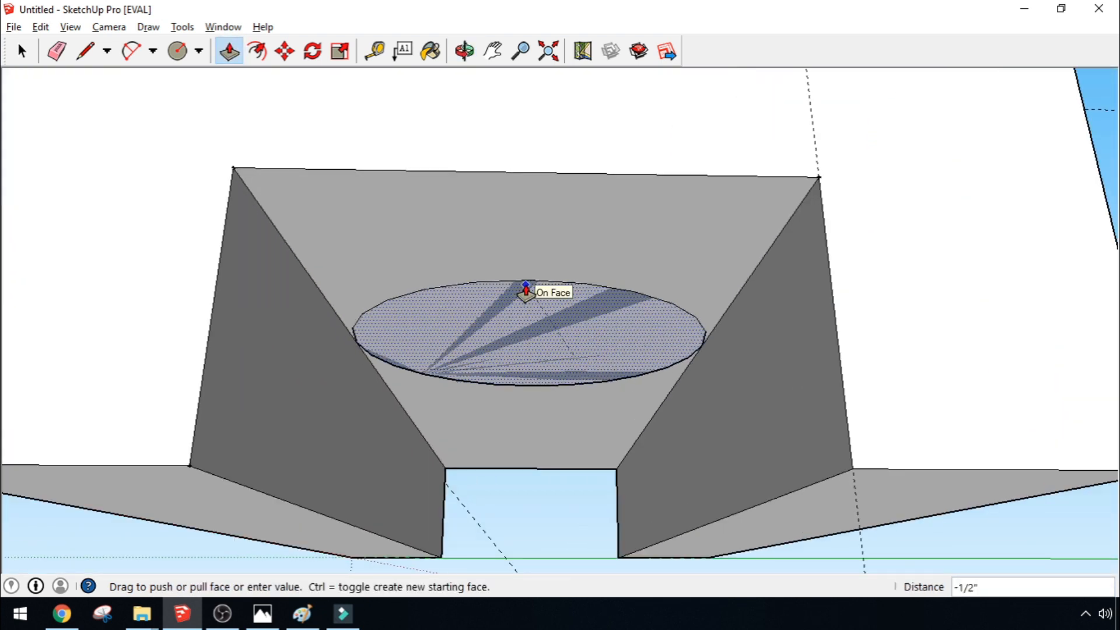
scroll(526, 290, "up", 2)
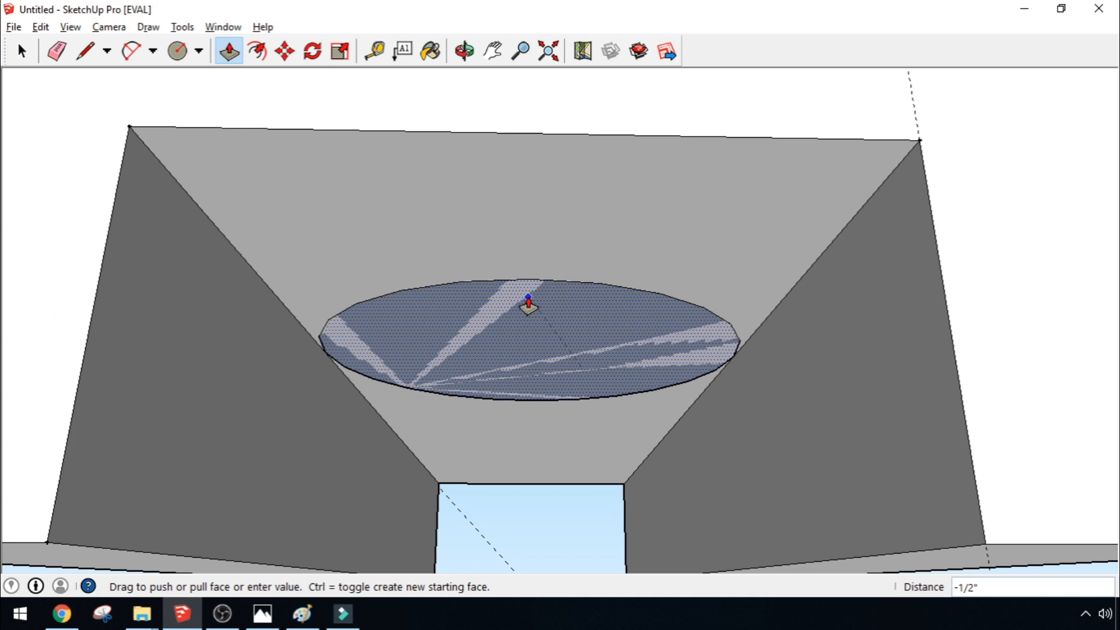
middle_click_drag(562, 395, 555, 301)
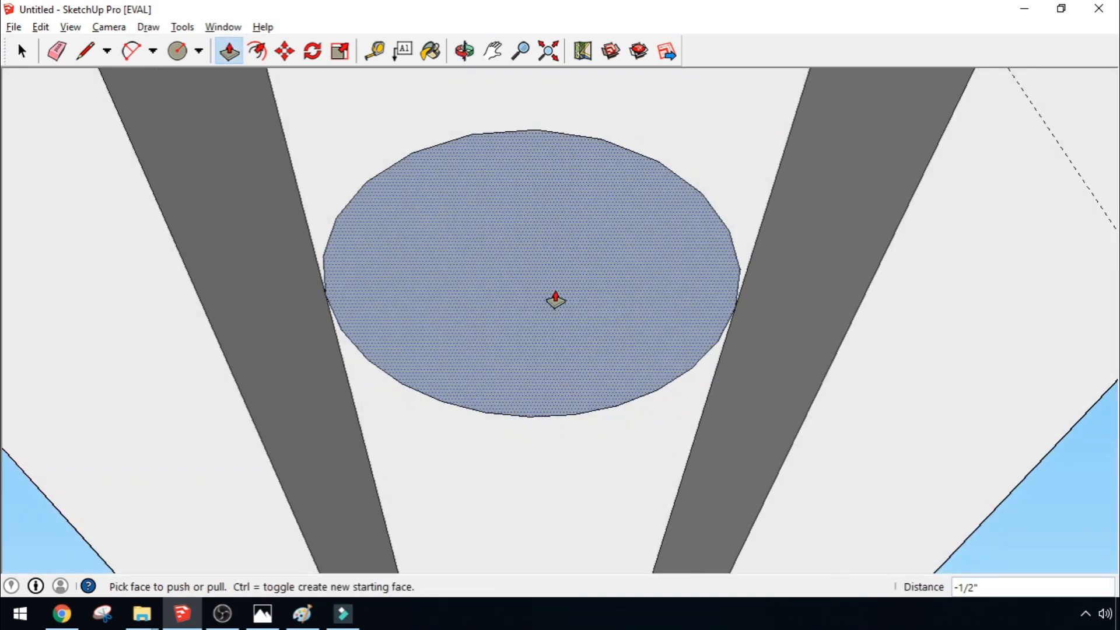
Delete the circular face closing the hole at the slot's ceiling and inspect the open hole from below and above
key("space")
left_click(385, 241)
key("Delete")
mouse_move(198, 330)
middle_mouse_down()
mouse_move(145, 354)
mouse_move(400, 465)
mouse_move(455, 430)
mouse_move(215, 422)
mouse_move(1110, 518)
mouse_move(1077, 560)
mouse_move(703, 487)
mouse_move(747, 527)
mouse_move(1052, 546)
mouse_move(1023, 543)
mouse_move(663, 338)
mouse_move(583, 207)
mouse_move(578, 255)
mouse_move(551, 262)
middle_mouse_up()
scroll(548, 254, "down", 3)
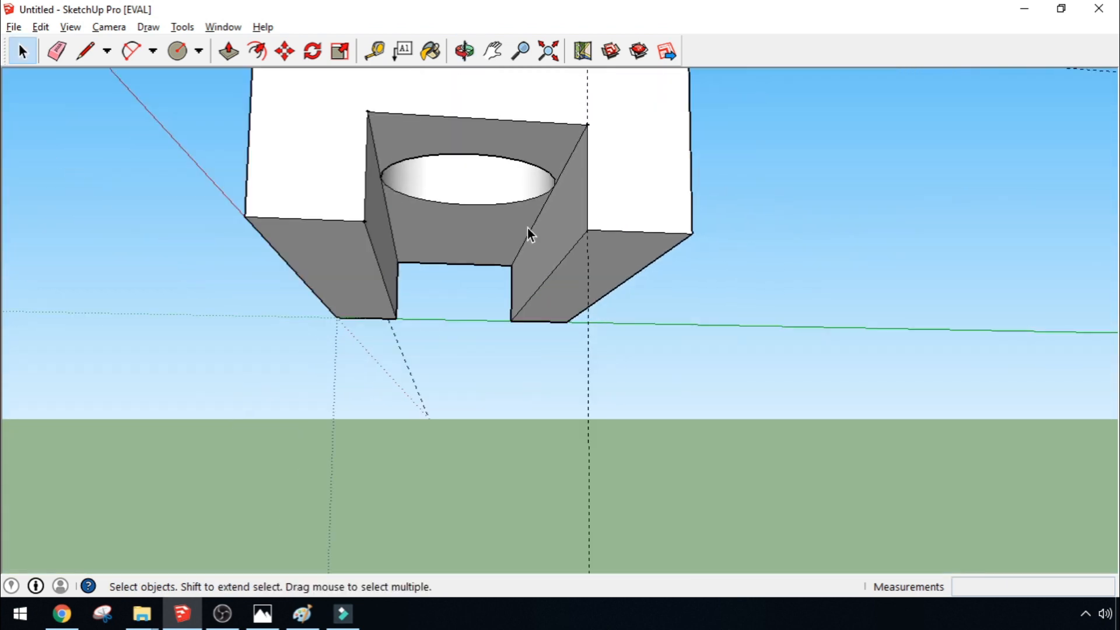
scroll(528, 229, "down", 2)
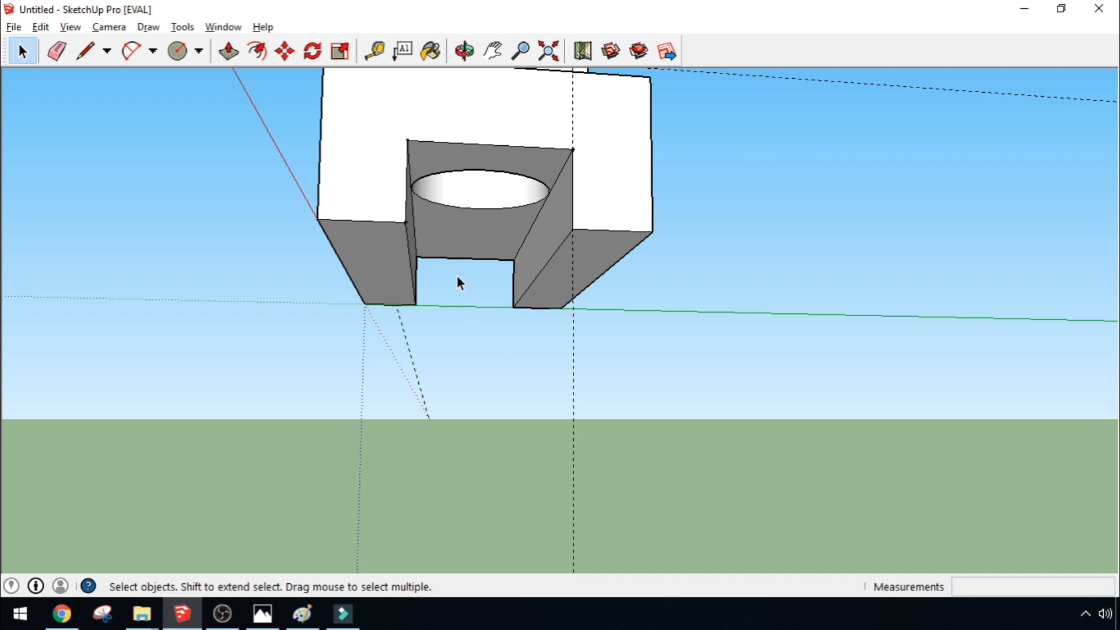
scroll(222, 287, "down", 4)
middle_click_drag(196, 259, 287, 319)
Set the standard Iso view and hide all guides around the part
left_click(109, 28)
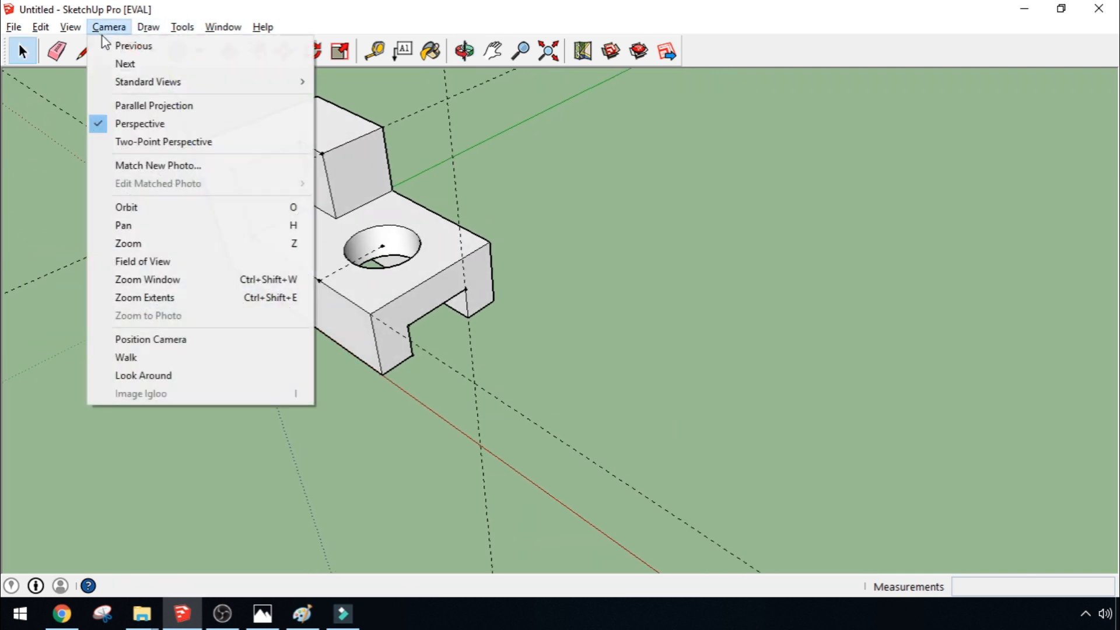
mouse_move(179, 87)
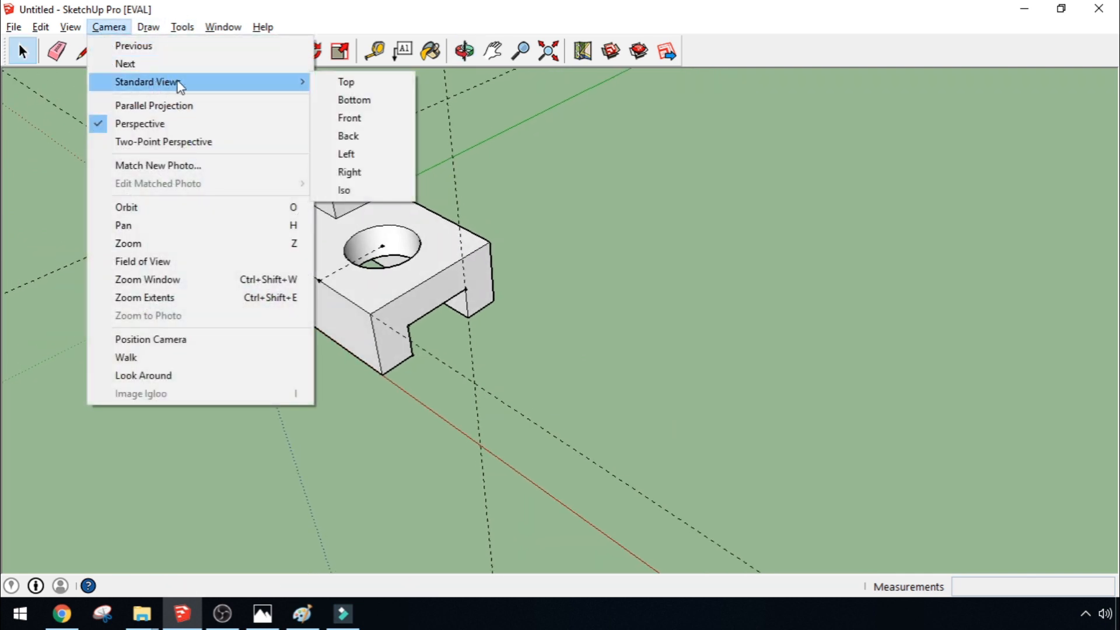
left_click(353, 191)
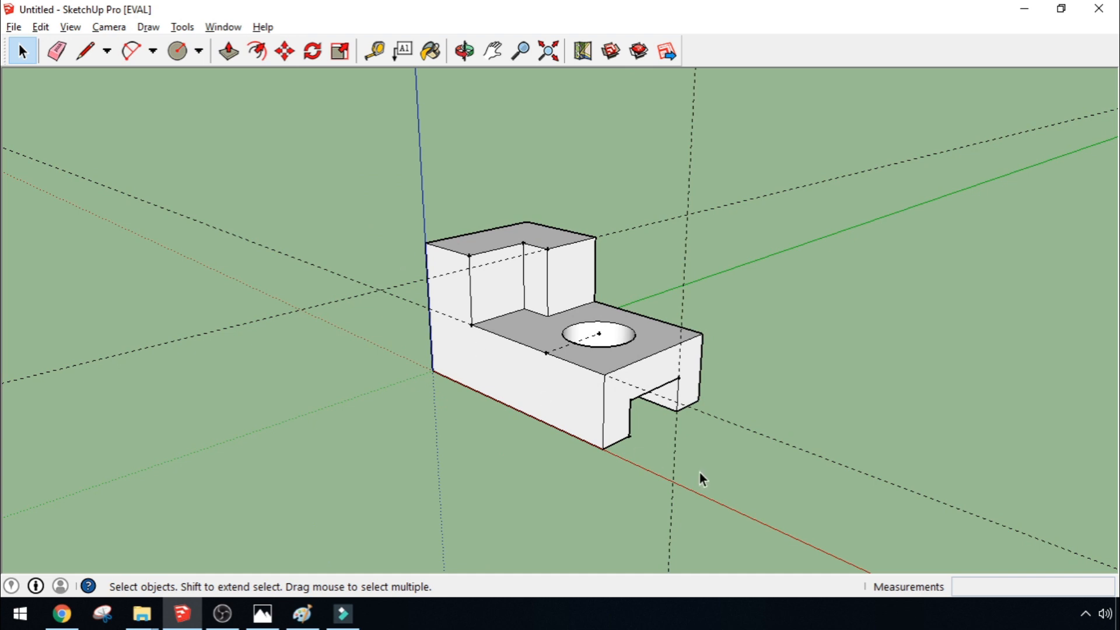
left_click(109, 27)
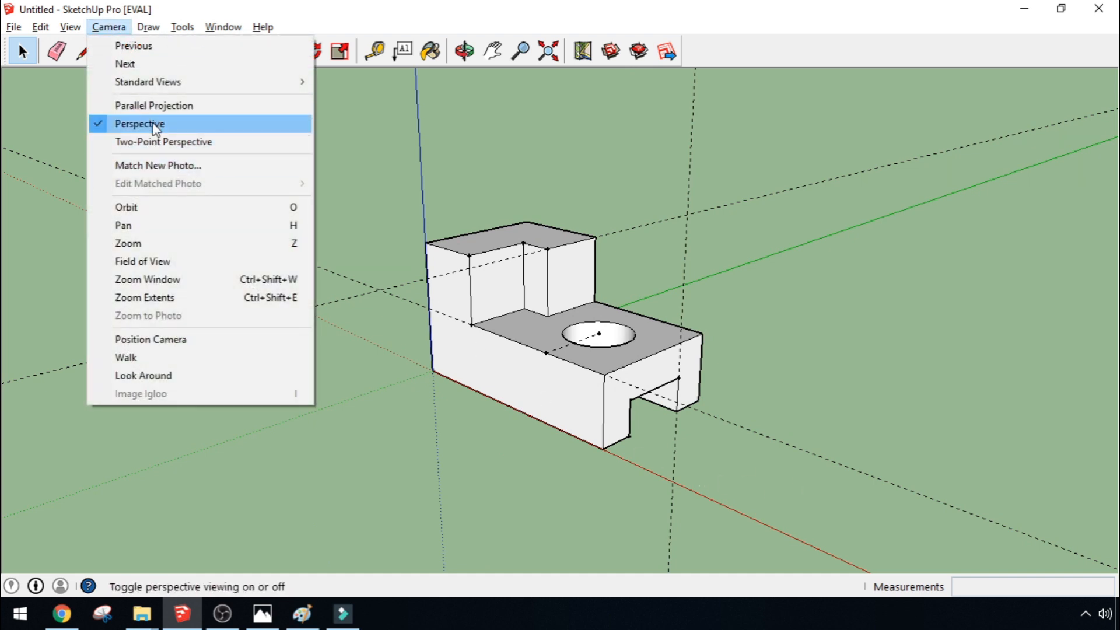
mouse_move(65, 31)
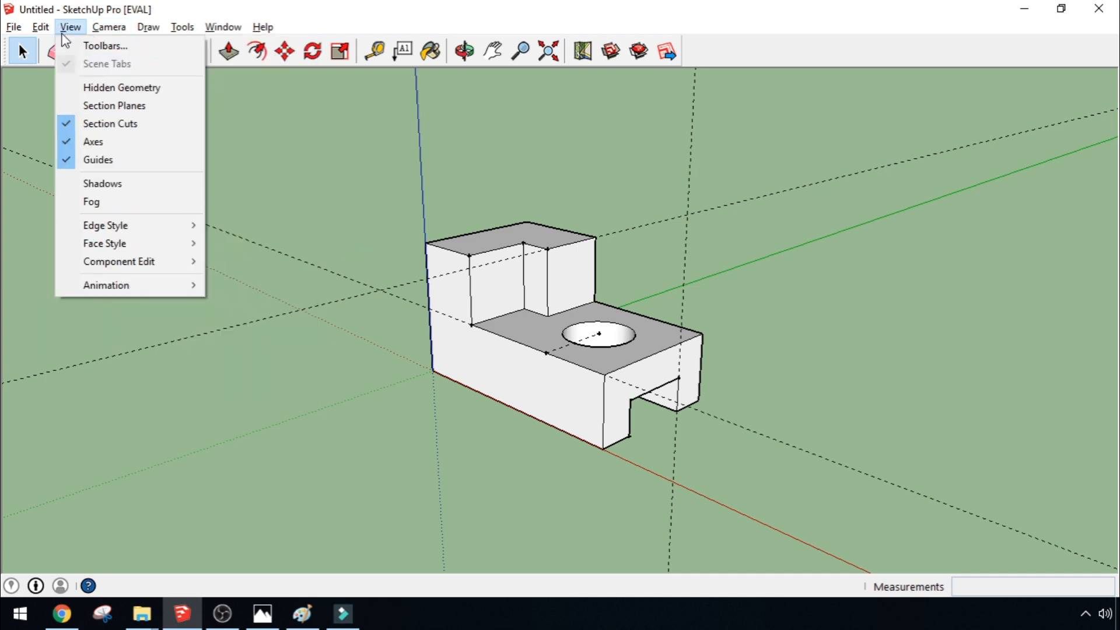
left_click(86, 163)
mouse_move(763, 376)
middle_mouse_down()
mouse_move(737, 307)
mouse_move(736, 383)
middle_mouse_up()
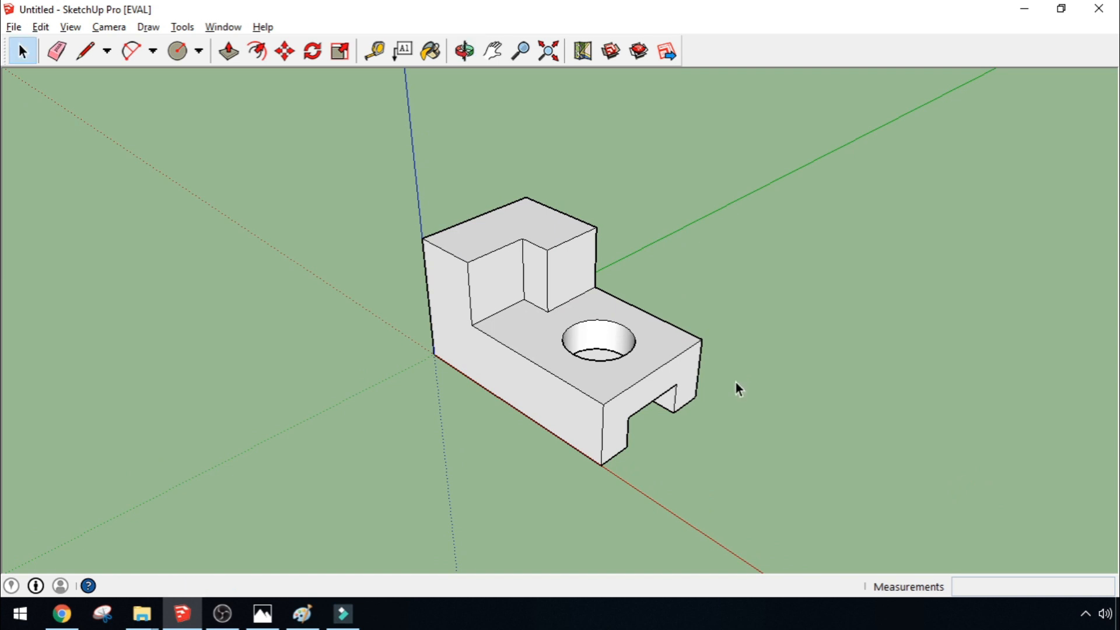
Compare the finished part with the isometric, top, front and side views of the engineering drawing in Paint
key("alt+Tab")
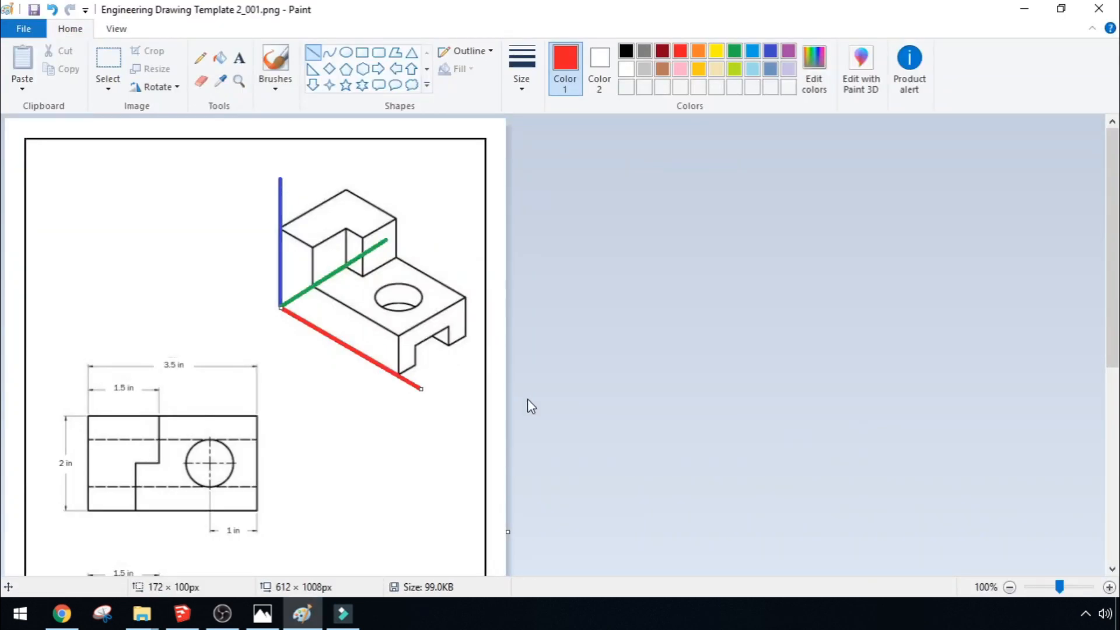
key("alt+Tab")
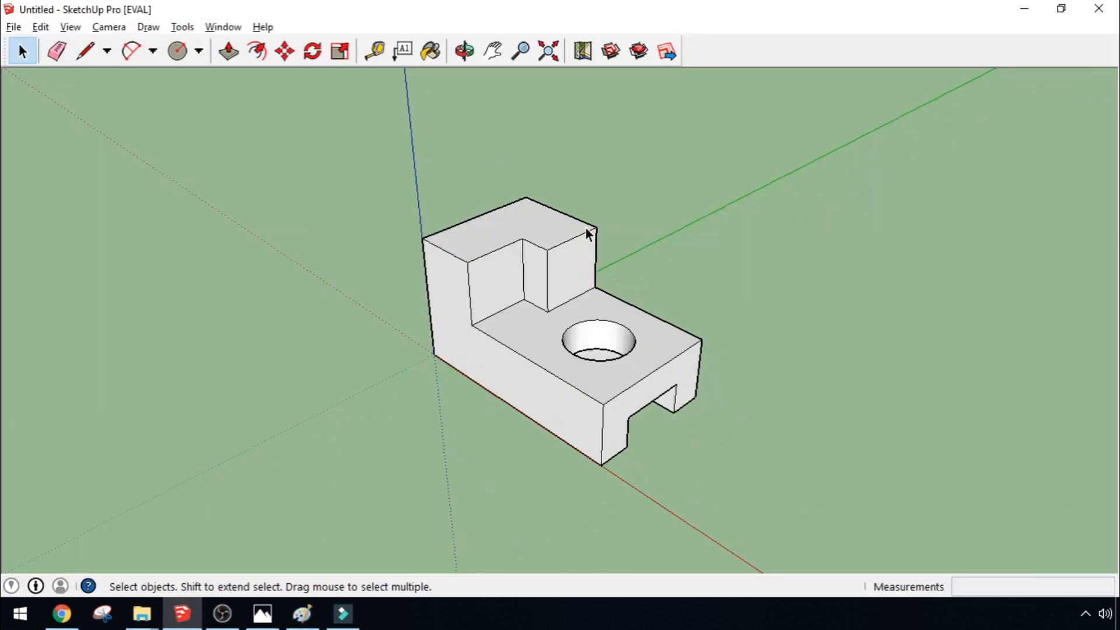
key("alt+Tab")
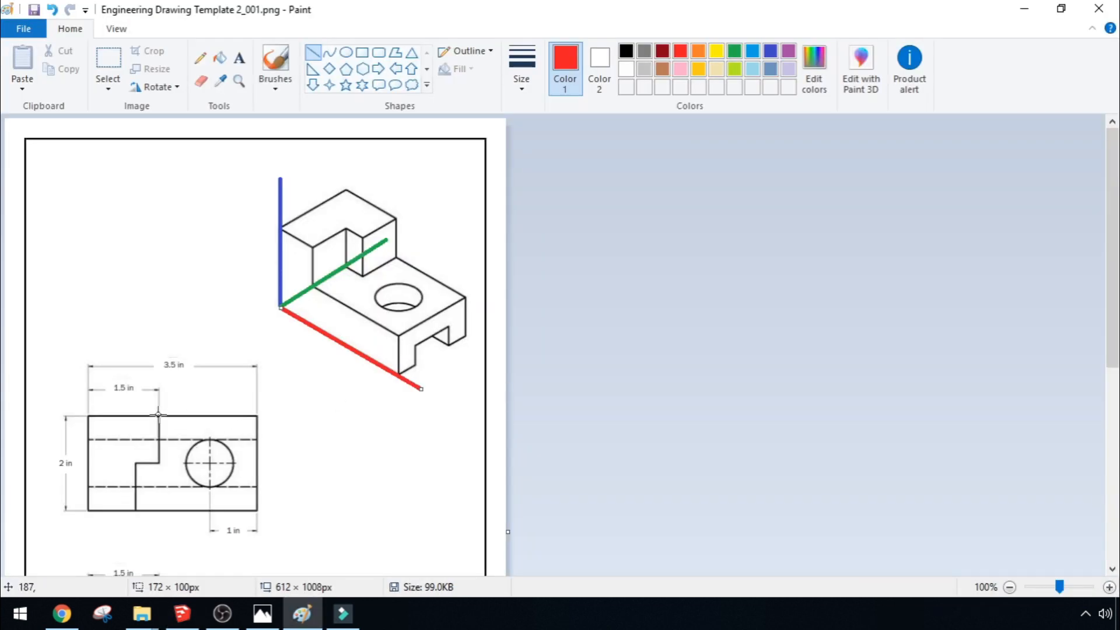
scroll(196, 486, "down", 2)
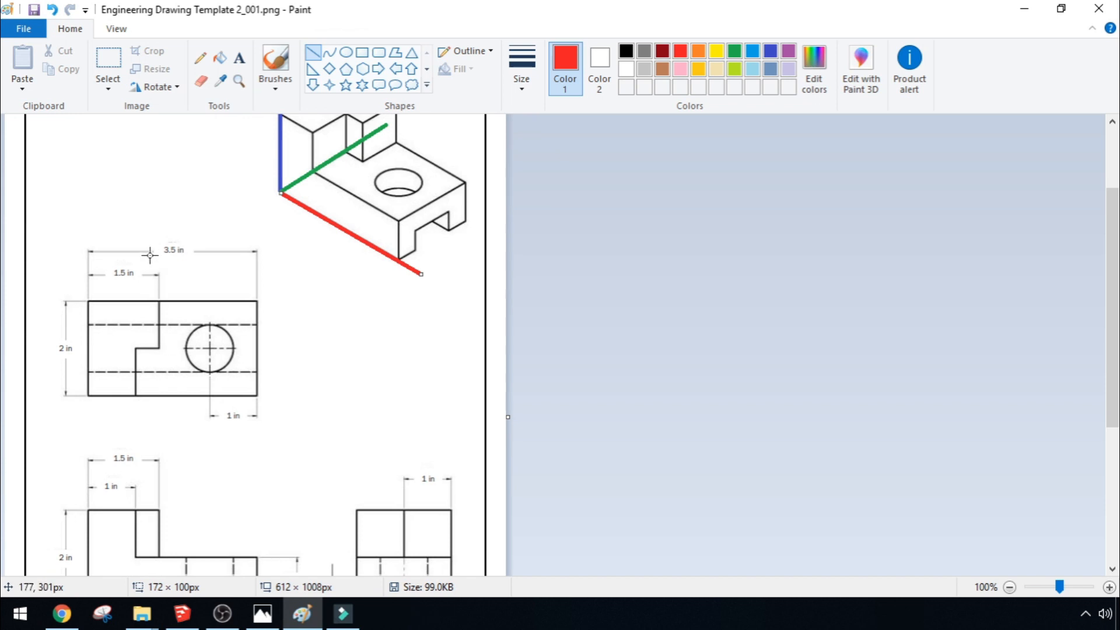
scroll(220, 363, "down", 4)
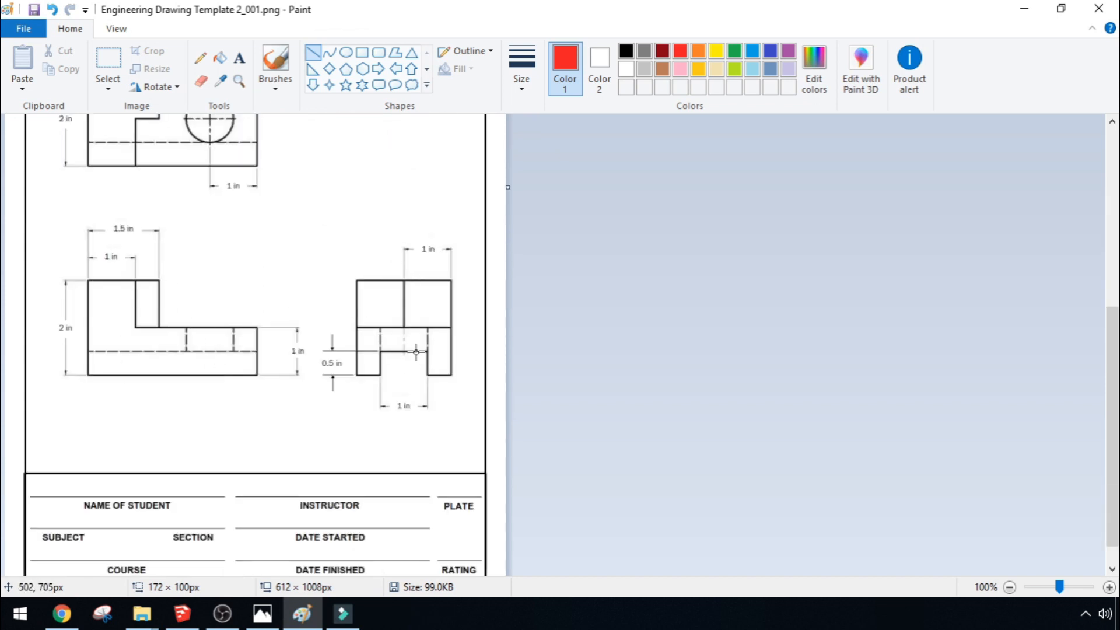
Switch to SketchUp, set the standard Front view and compare the part with the drawing's front view in Paint
key("alt+Tab")
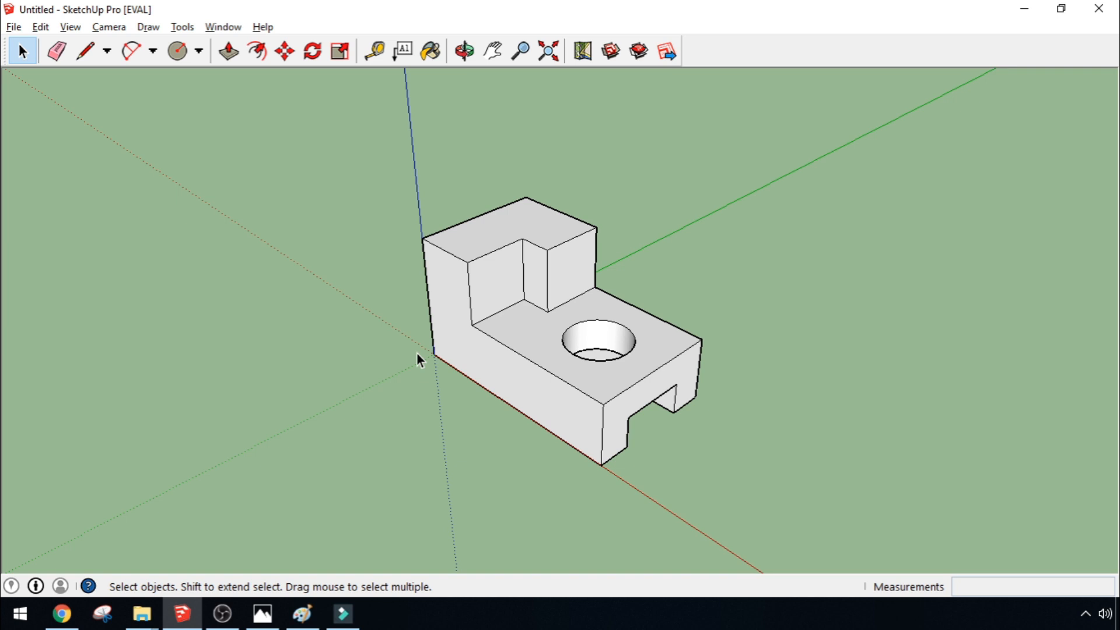
scroll(417, 352, "down", 1)
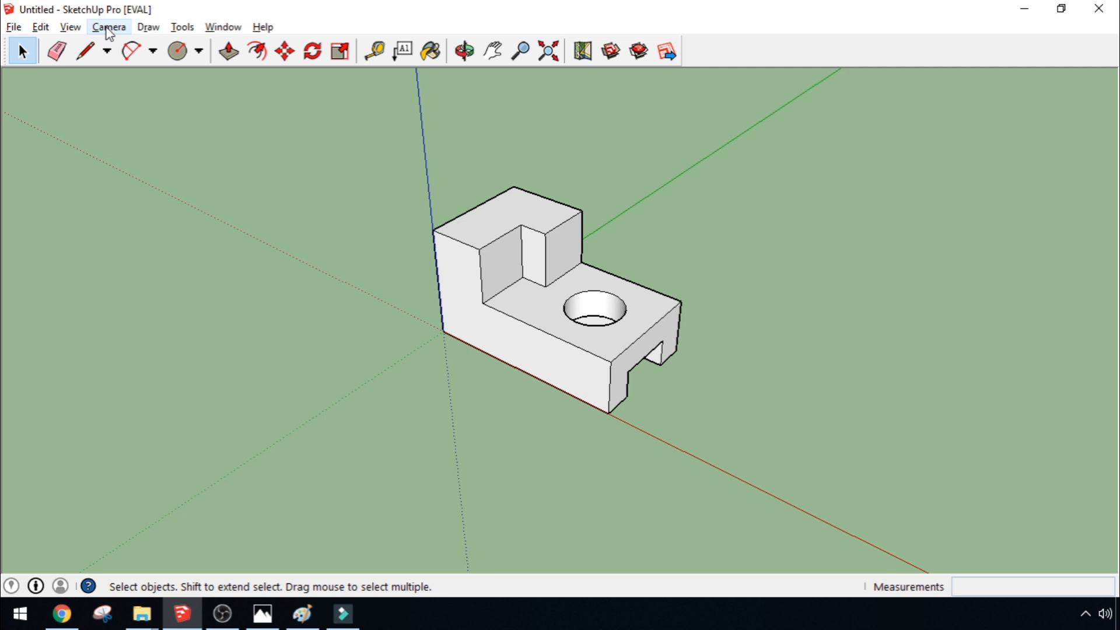
left_click(108, 29)
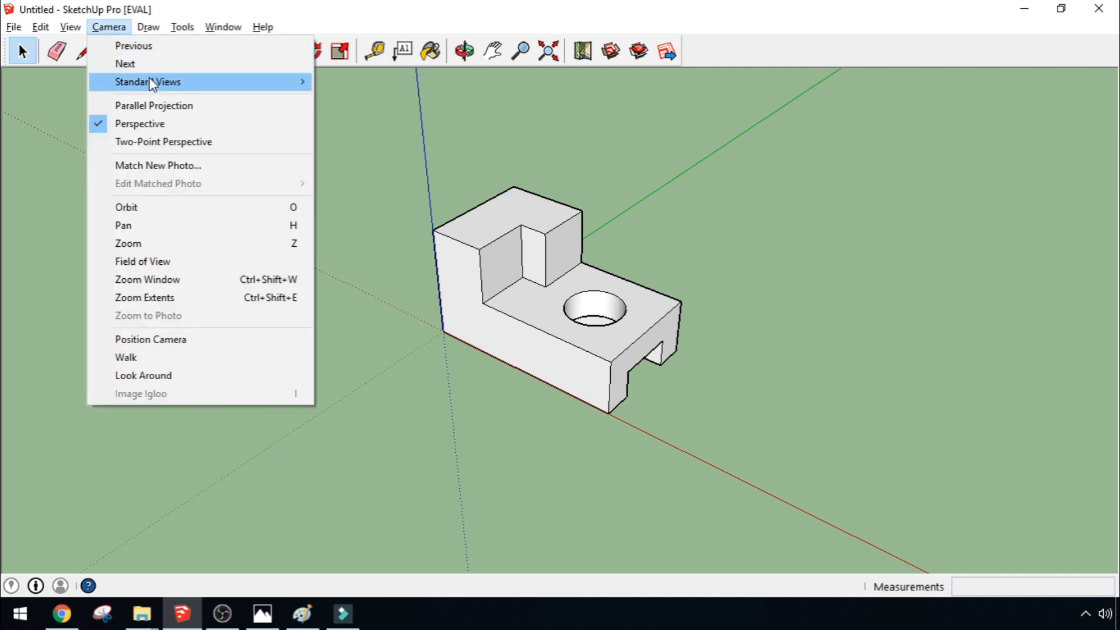
mouse_move(228, 82)
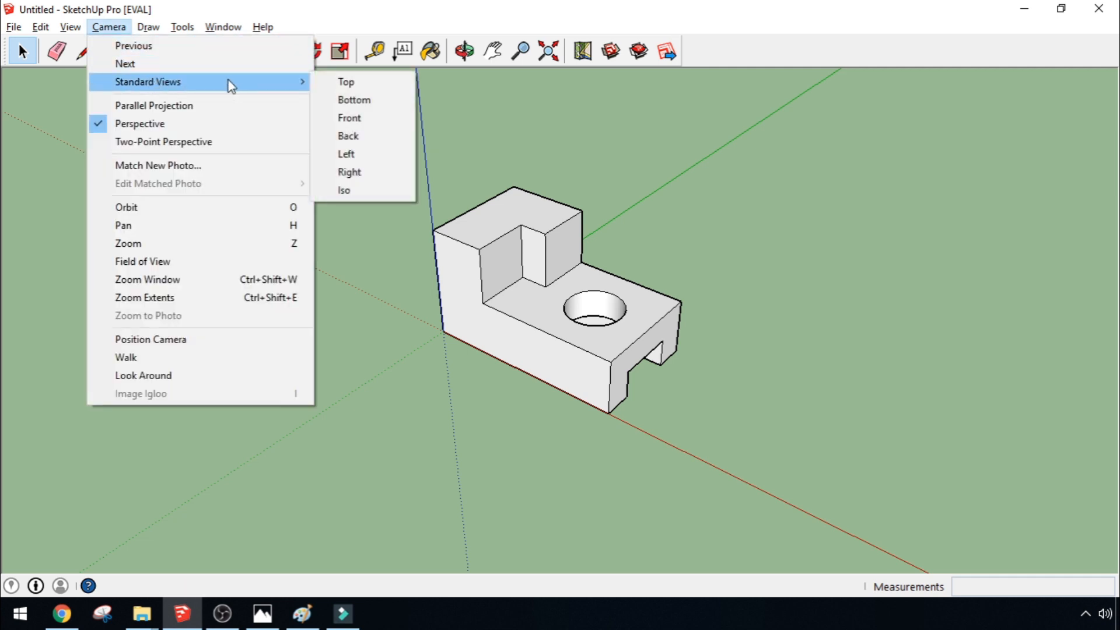
left_click(349, 119)
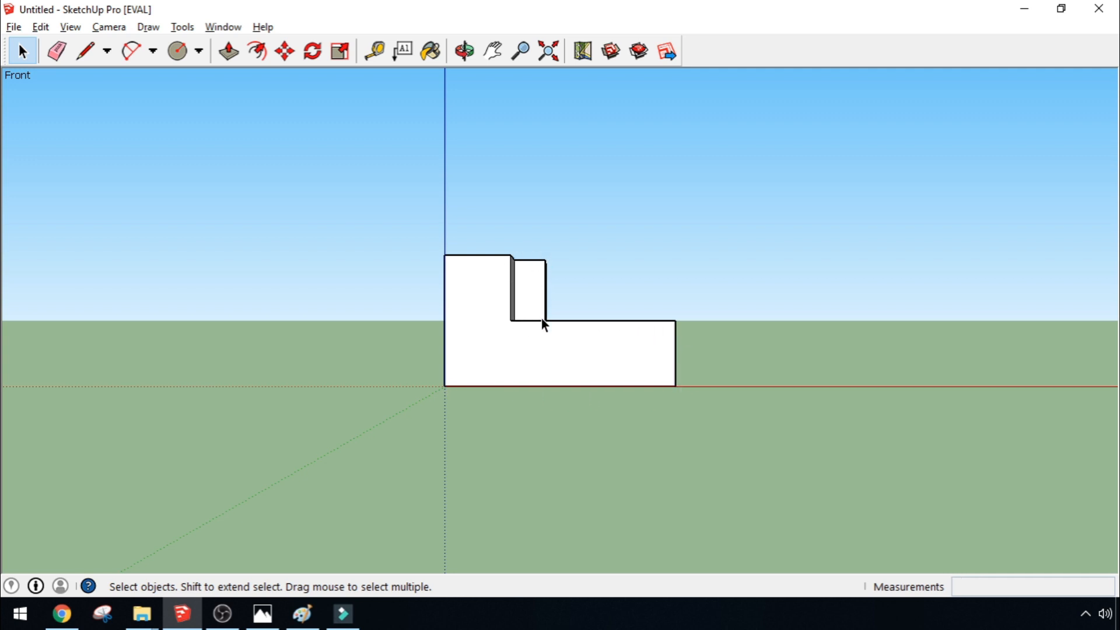
key("alt+Tab")
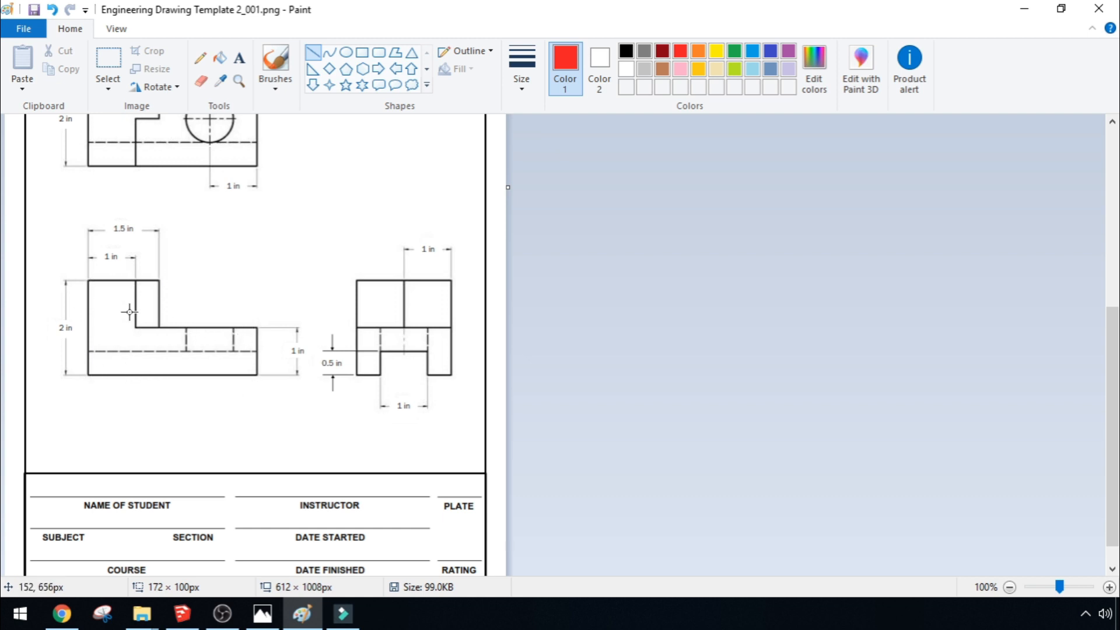
key("alt+Tab")
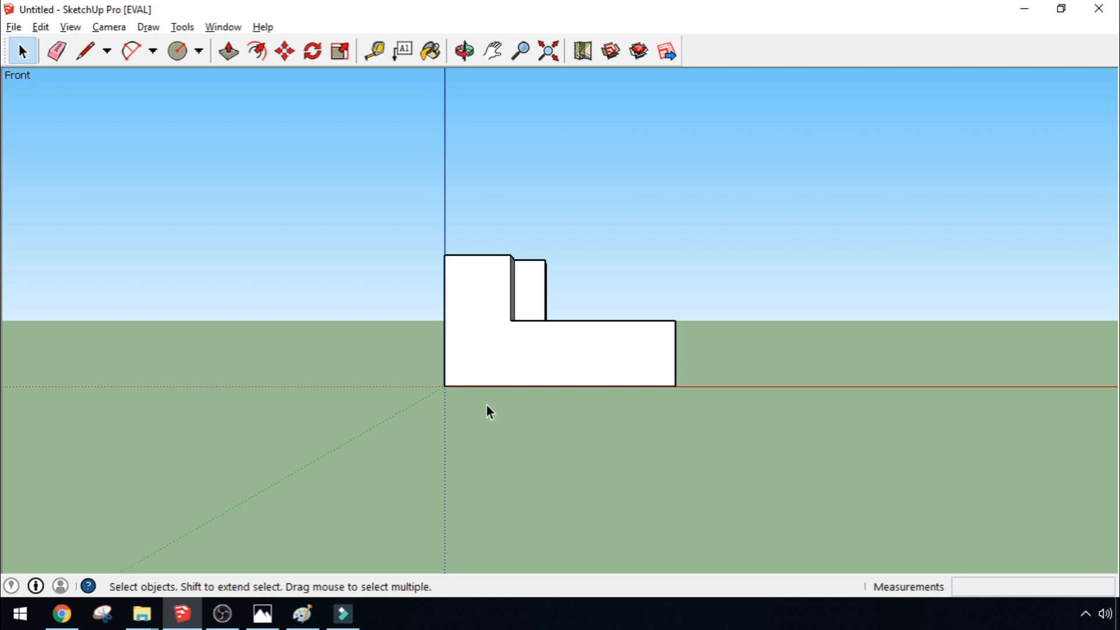
key("alt+Tab")
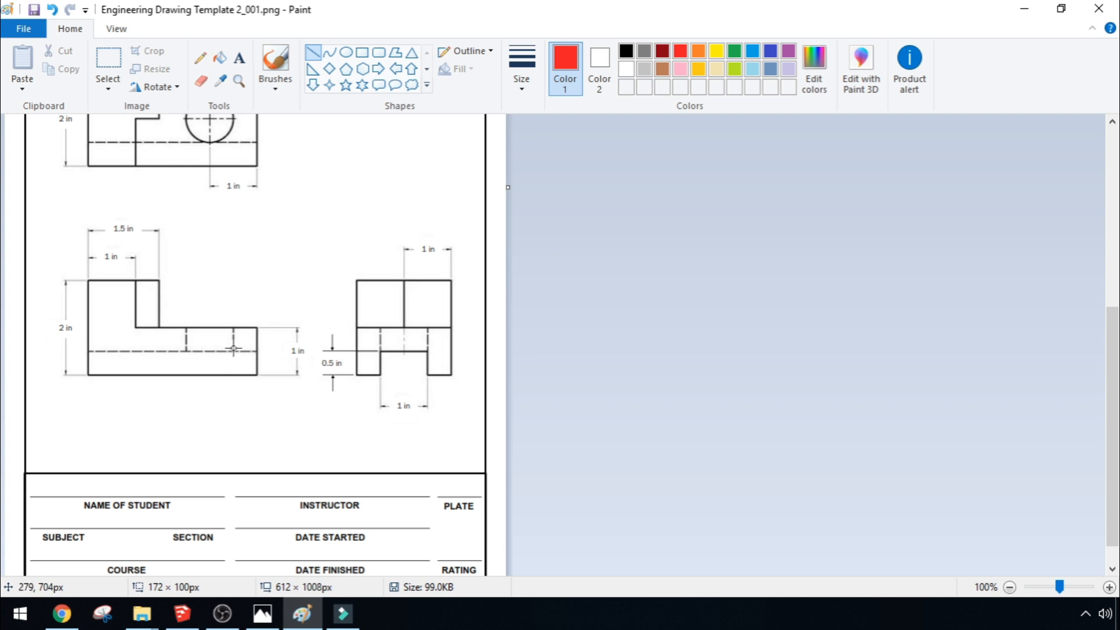
key("alt+Tab")
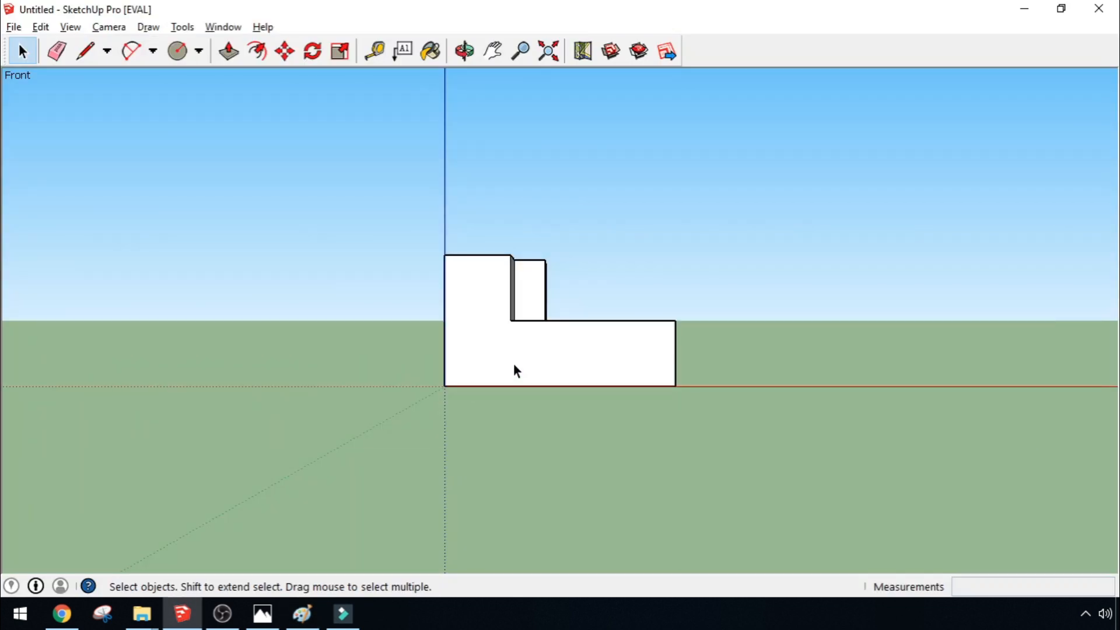
Temporarily delete the L-shaped front face to compare the slot and hole interior with the hidden lines in Paint, and undo the deletion
left_click(515, 367)
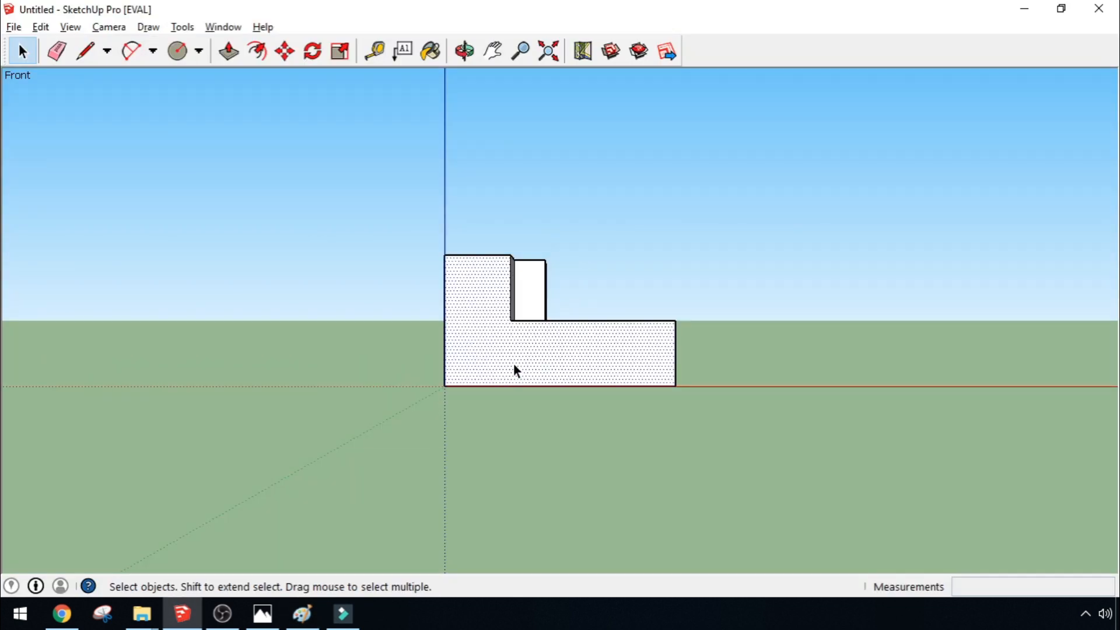
key("Delete")
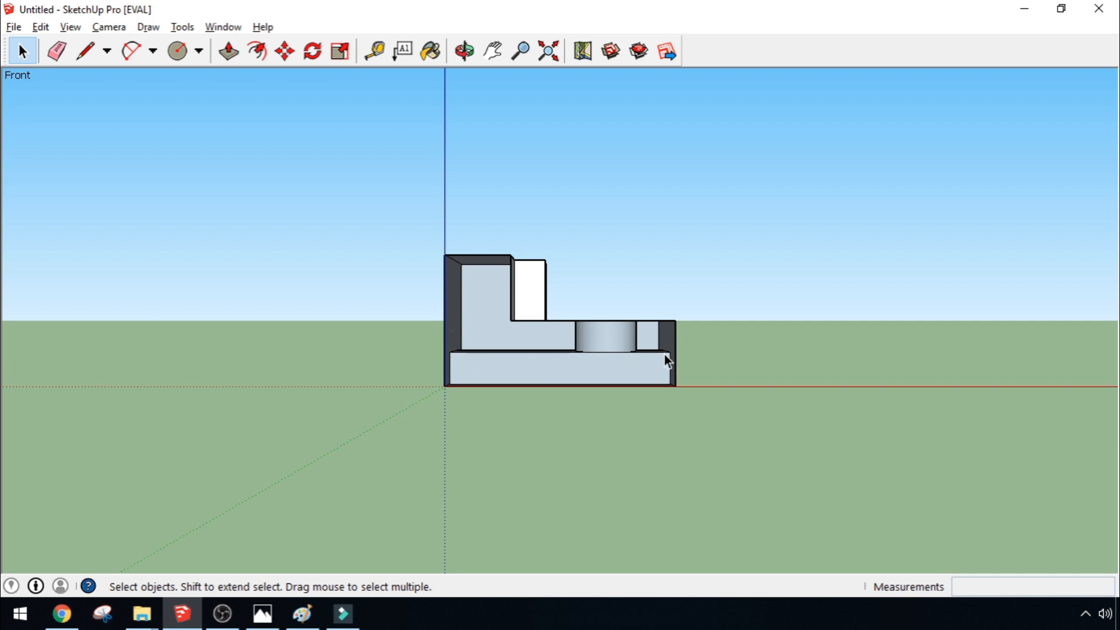
key("alt+Tab")
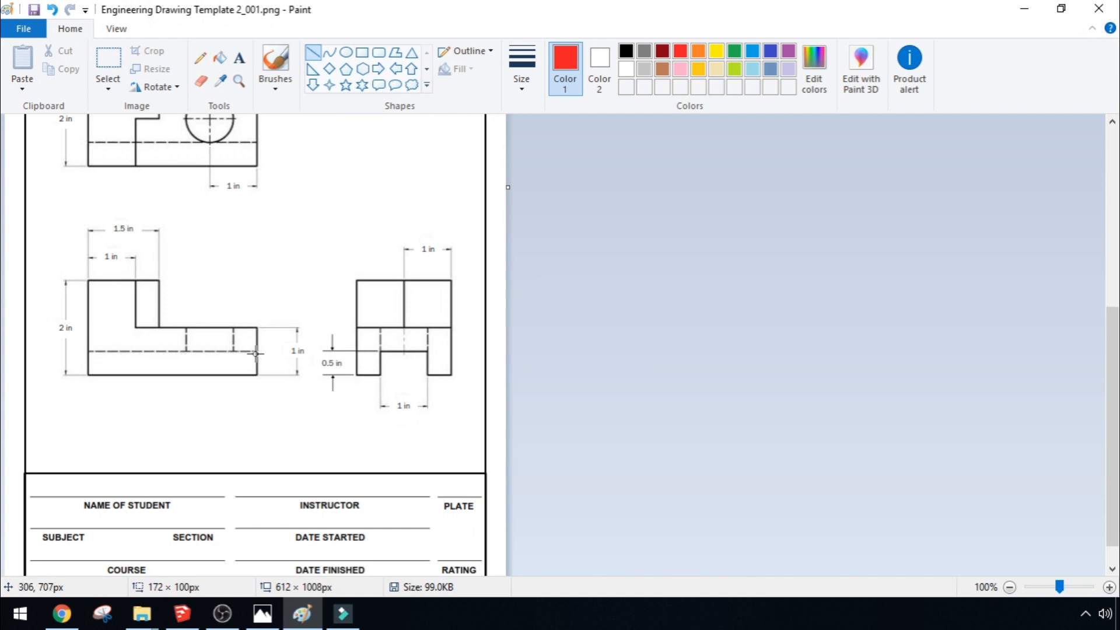
key("alt+Tab")
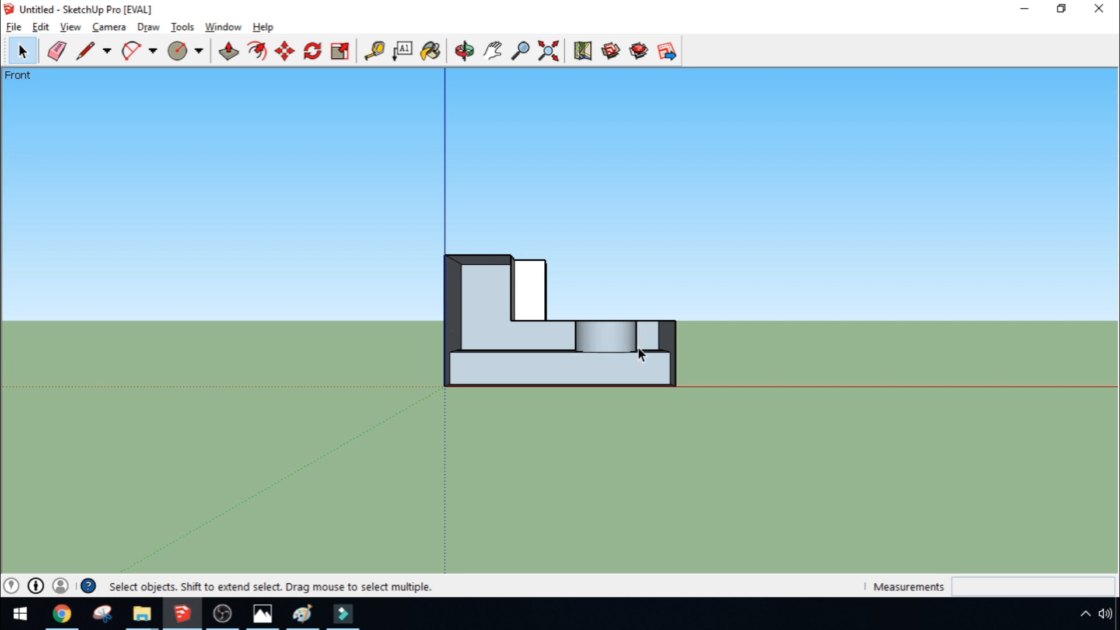
key("alt+Tab")
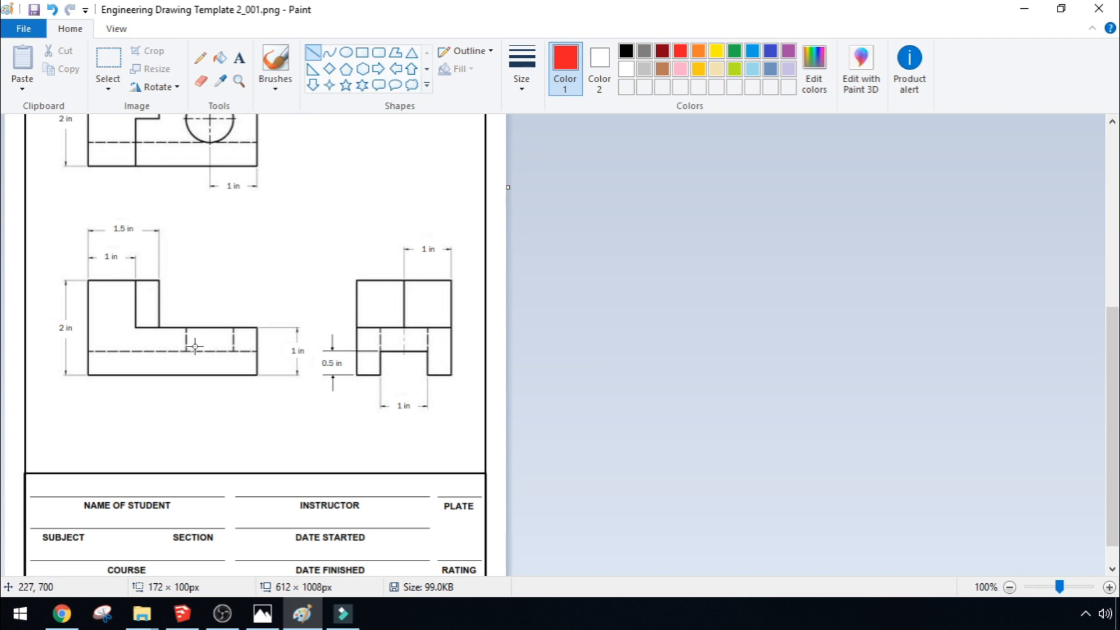
key("alt+Tab")
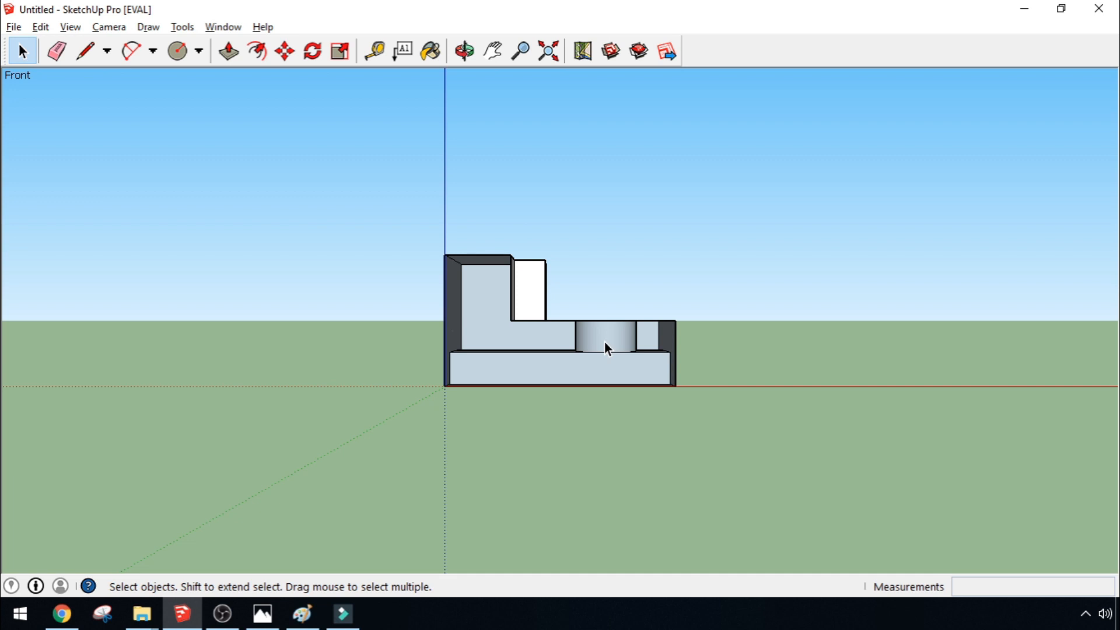
key("alt+Tab")
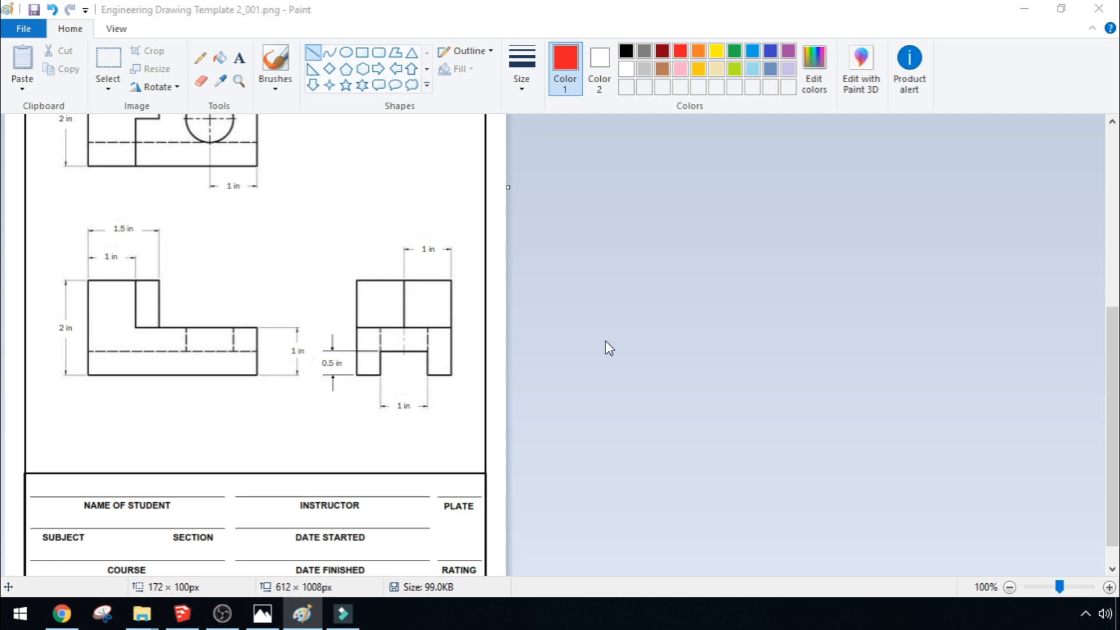
key("alt+Tab")
key("ctrl+z")
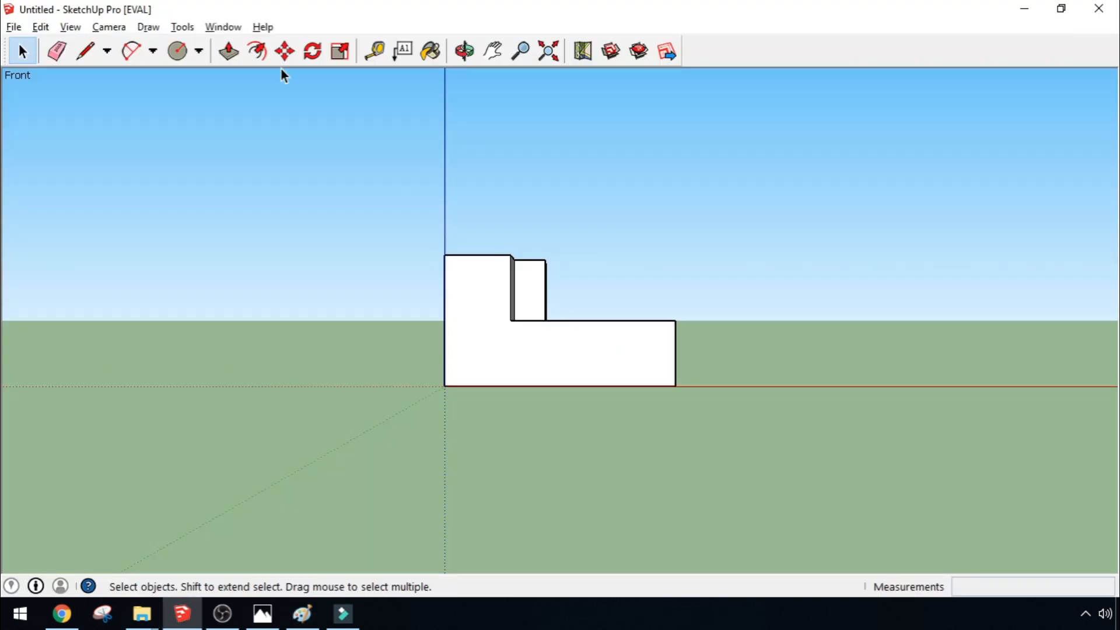
Set the standard Right view and compare the part with the drawing's side view in Paint
left_click(109, 27)
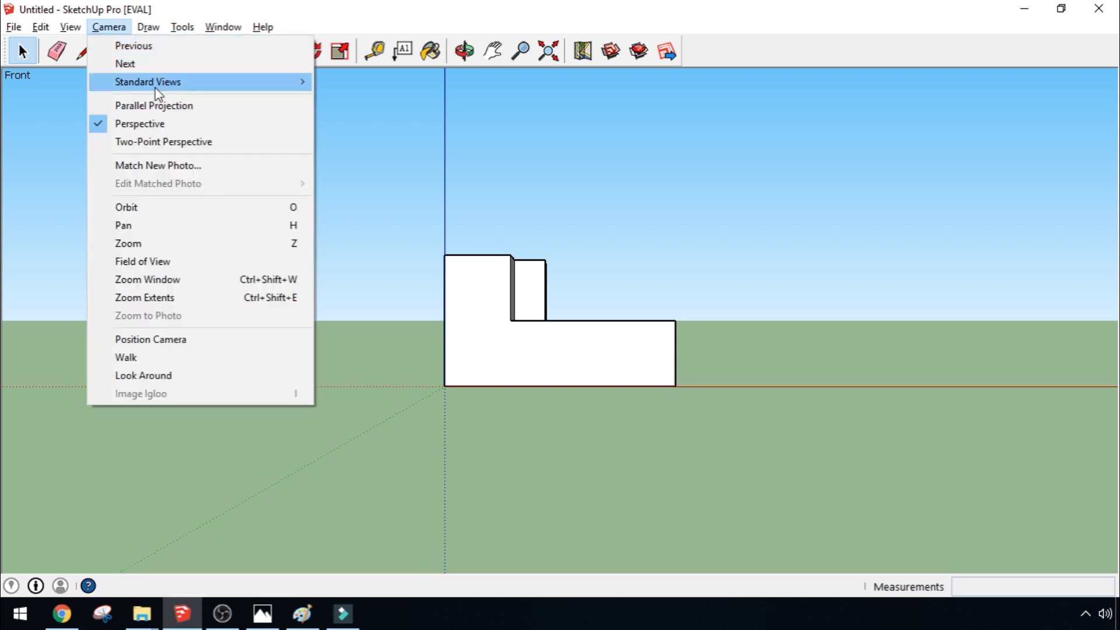
mouse_move(156, 88)
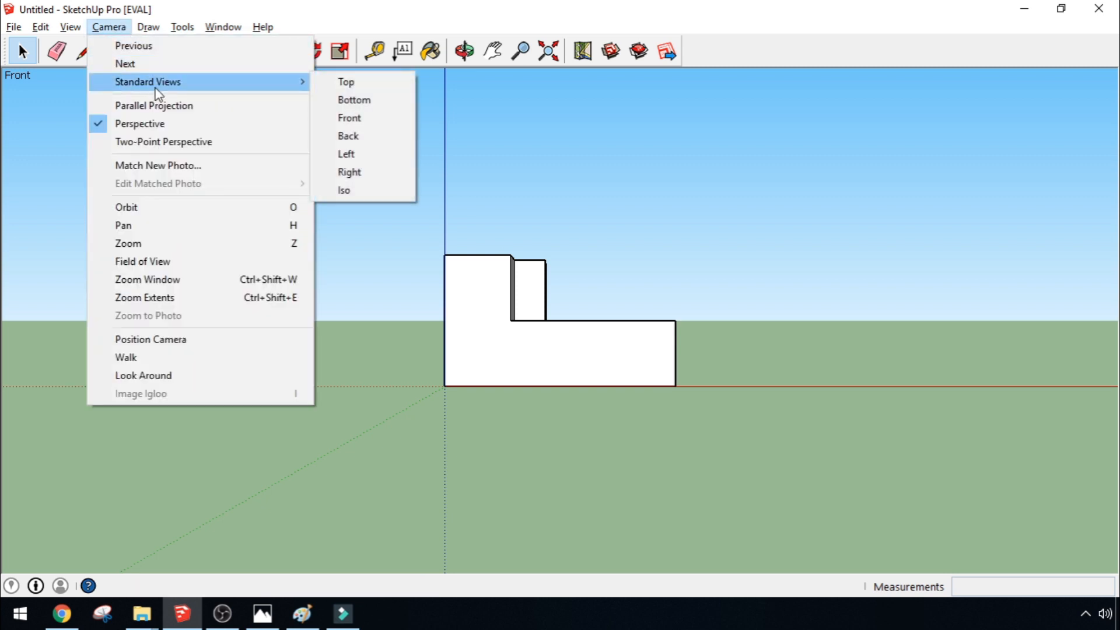
left_click(375, 176)
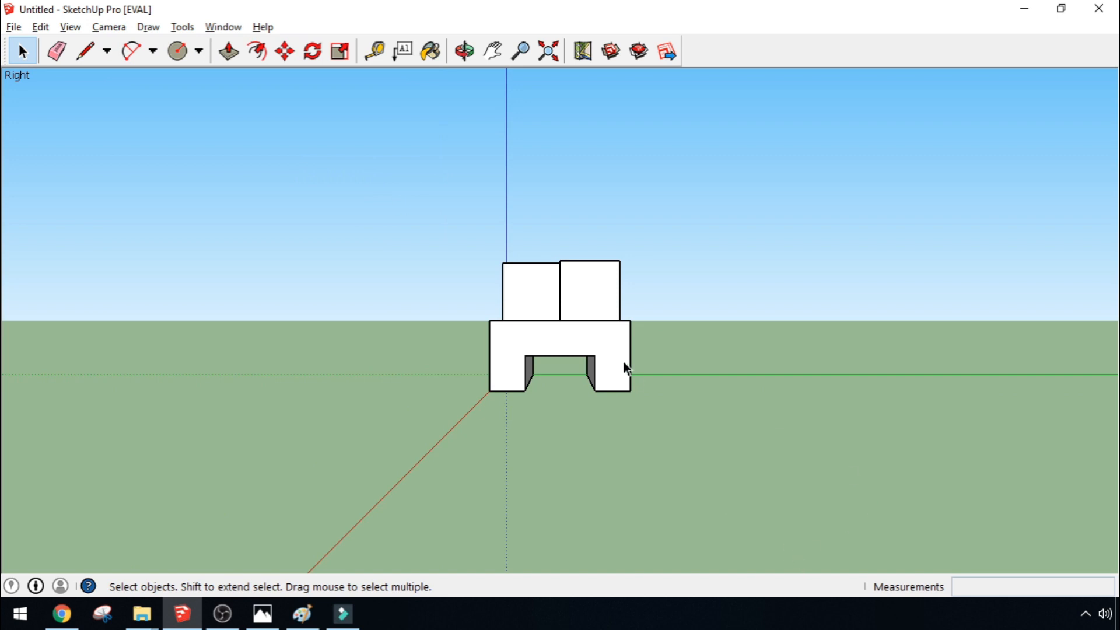
key("alt+Tab")
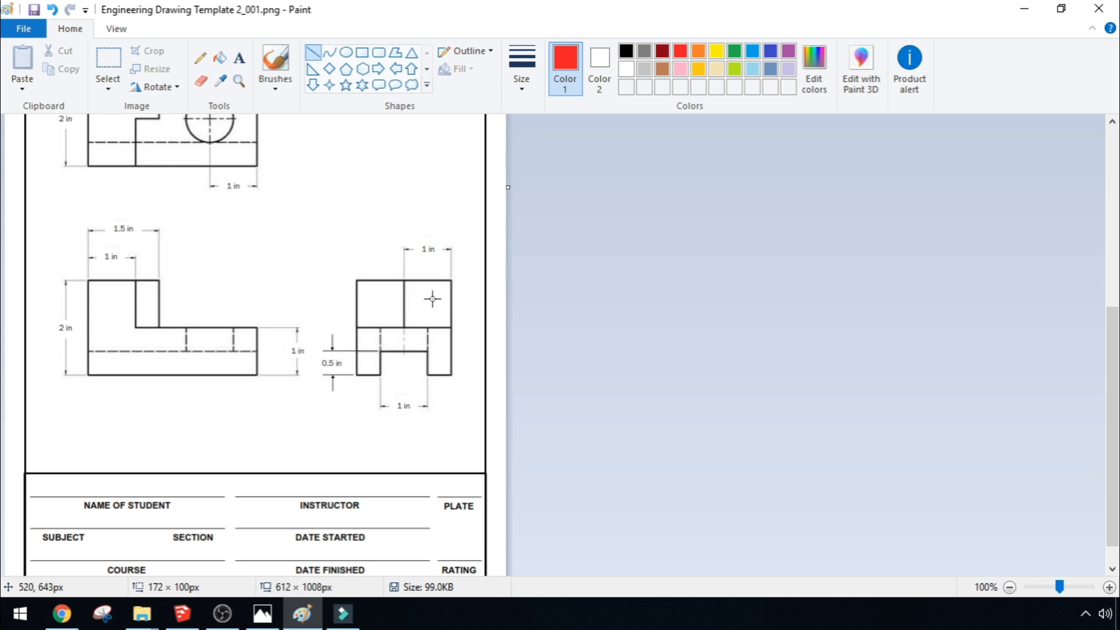
key("alt+Tab")
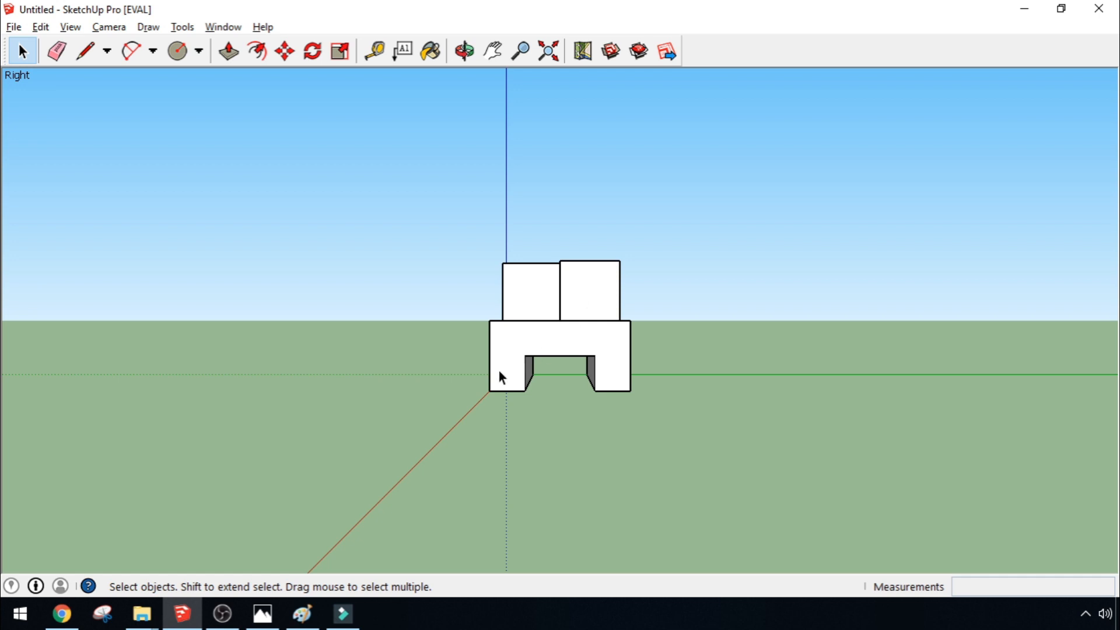
key("alt+Tab")
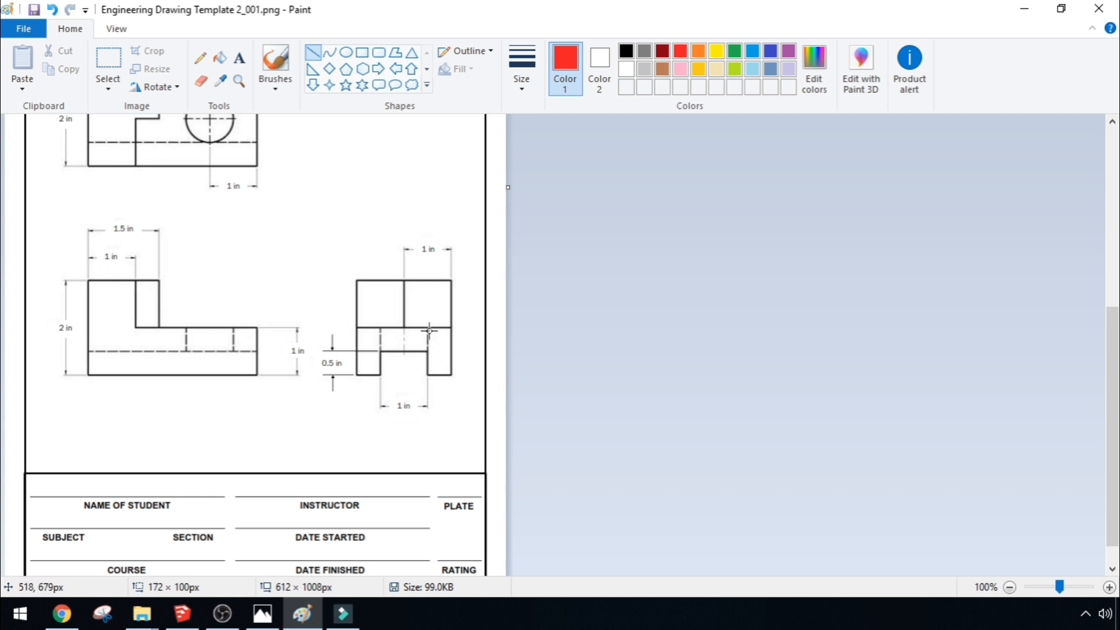
key("alt+Tab")
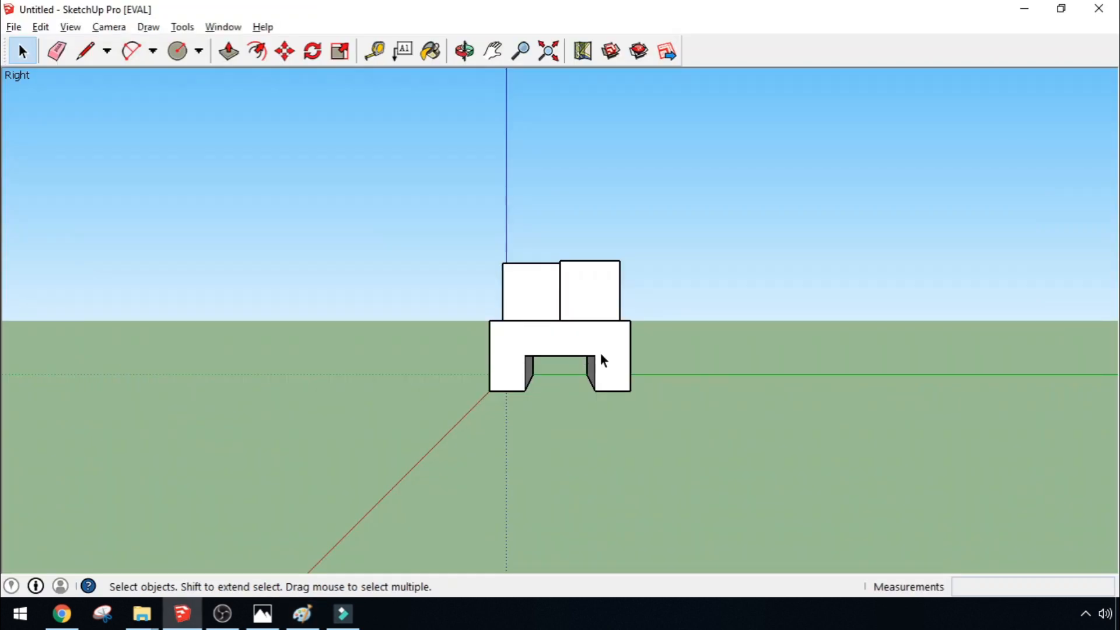
Temporarily delete the slotted end face to compare the hole's interior with the side view's hidden lines in Paint, and undo the deletion
left_click(568, 346)
key("Delete")
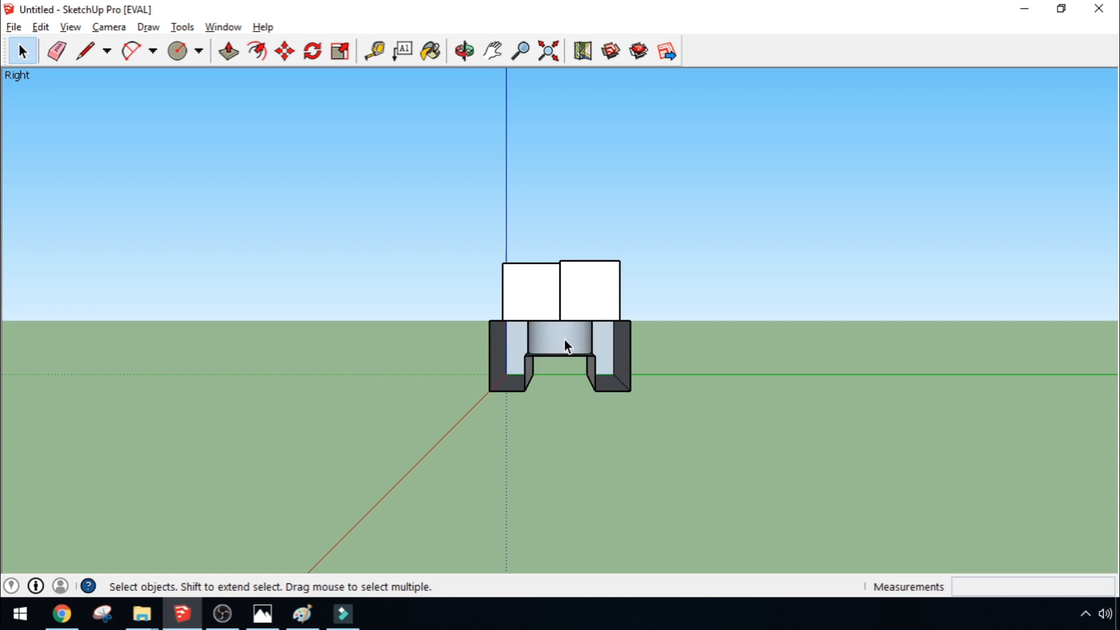
key("alt+Tab")
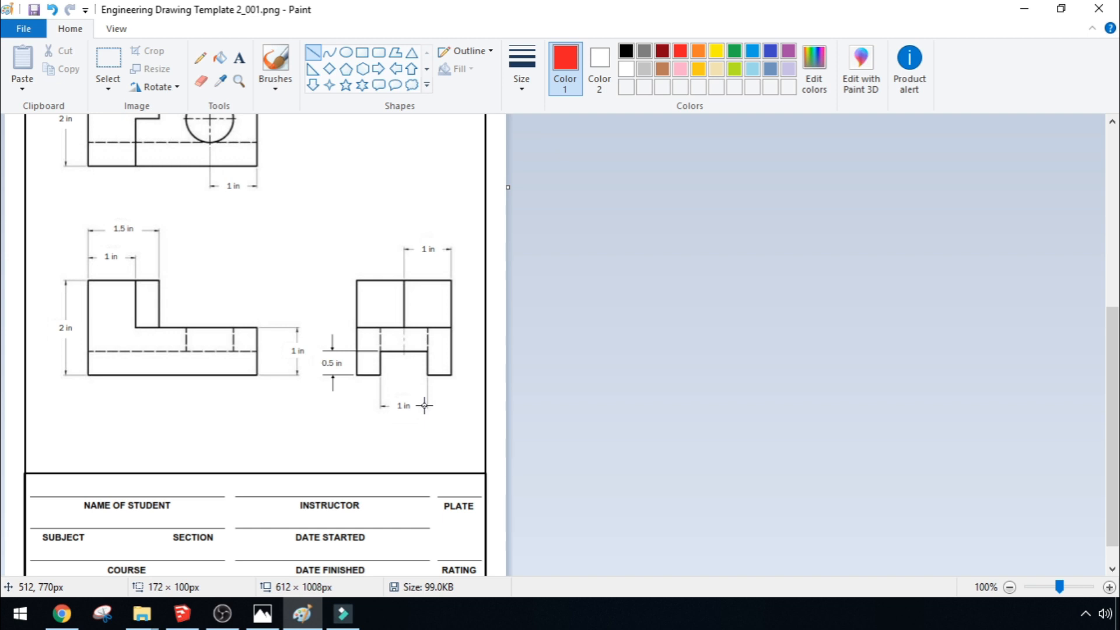
key("alt+Tab")
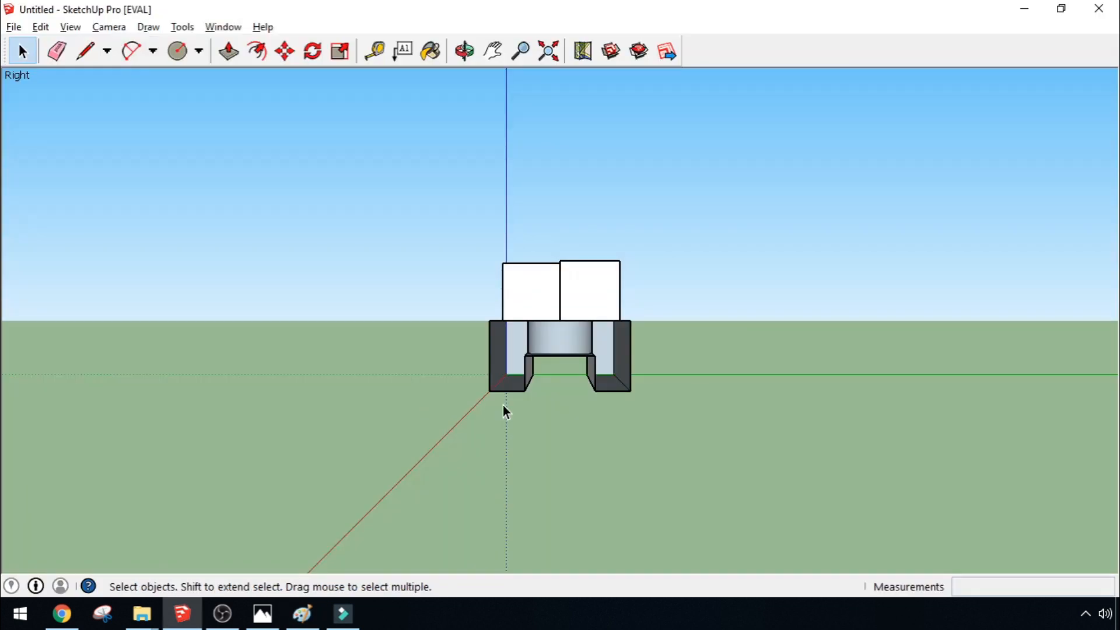
key("ctrl+z")
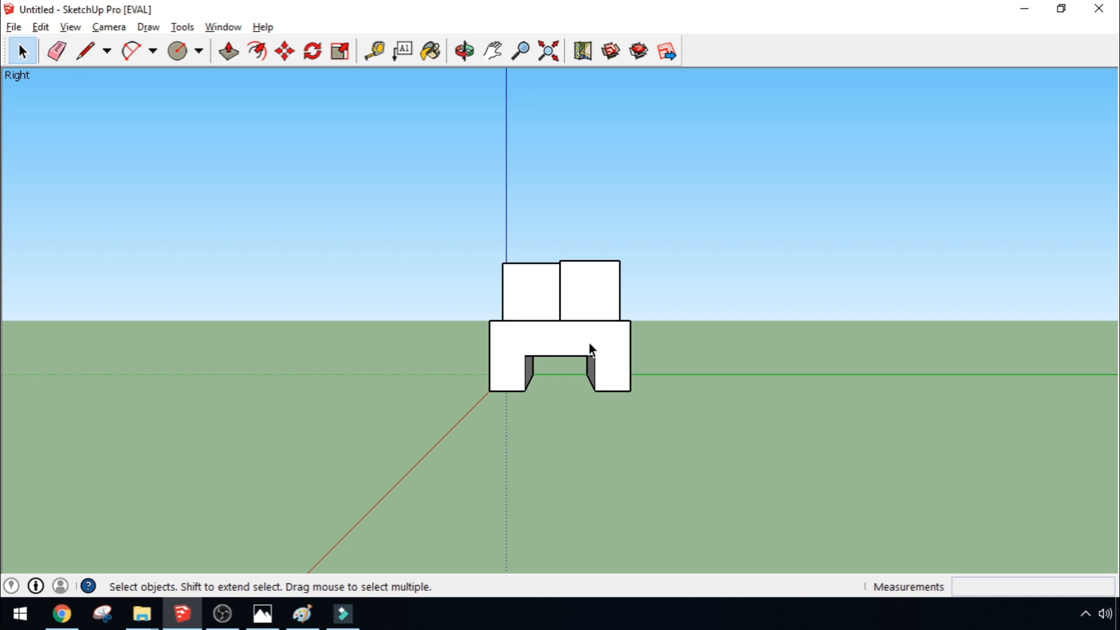
Set the standard Top view and compare the step and hole outlines with the drawing's top view in Paint
left_click(108, 27)
mouse_move(140, 92)
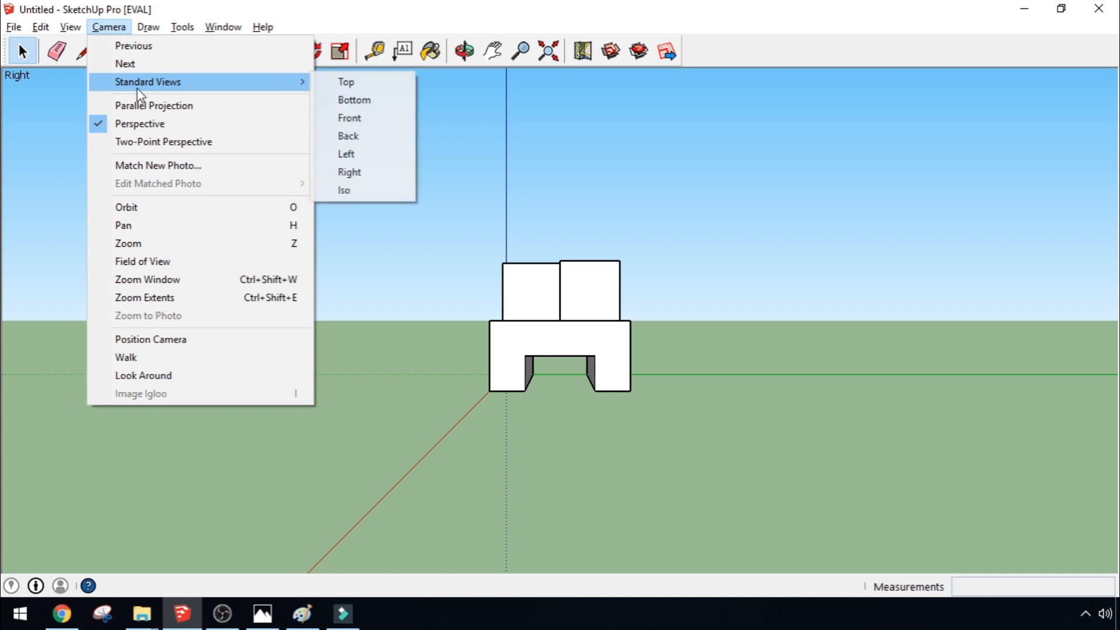
left_click(345, 84)
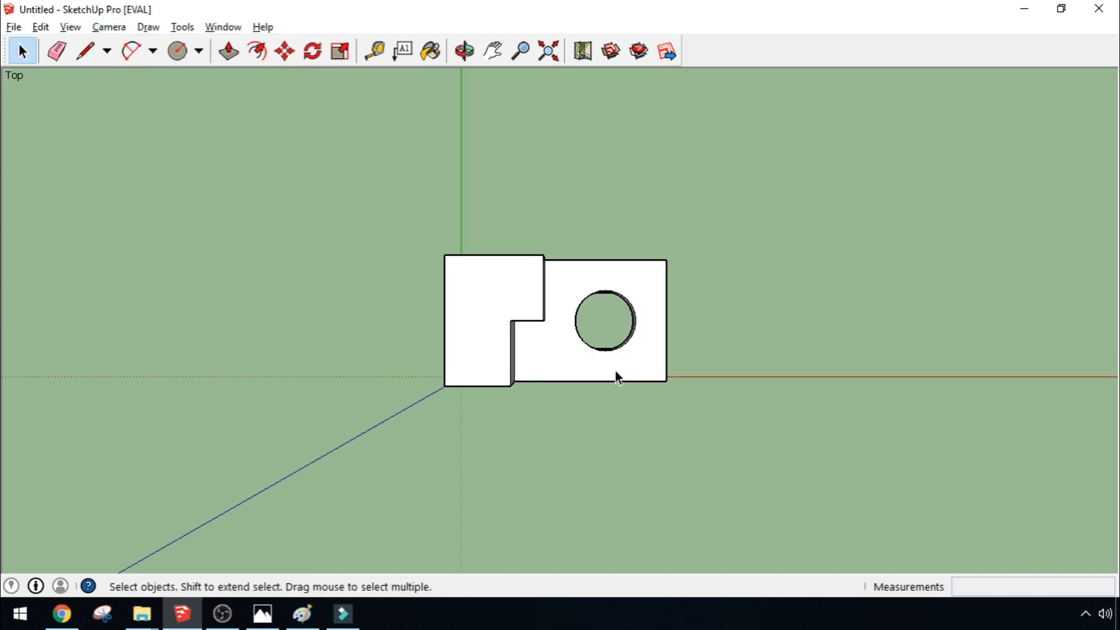
key("alt+Tab")
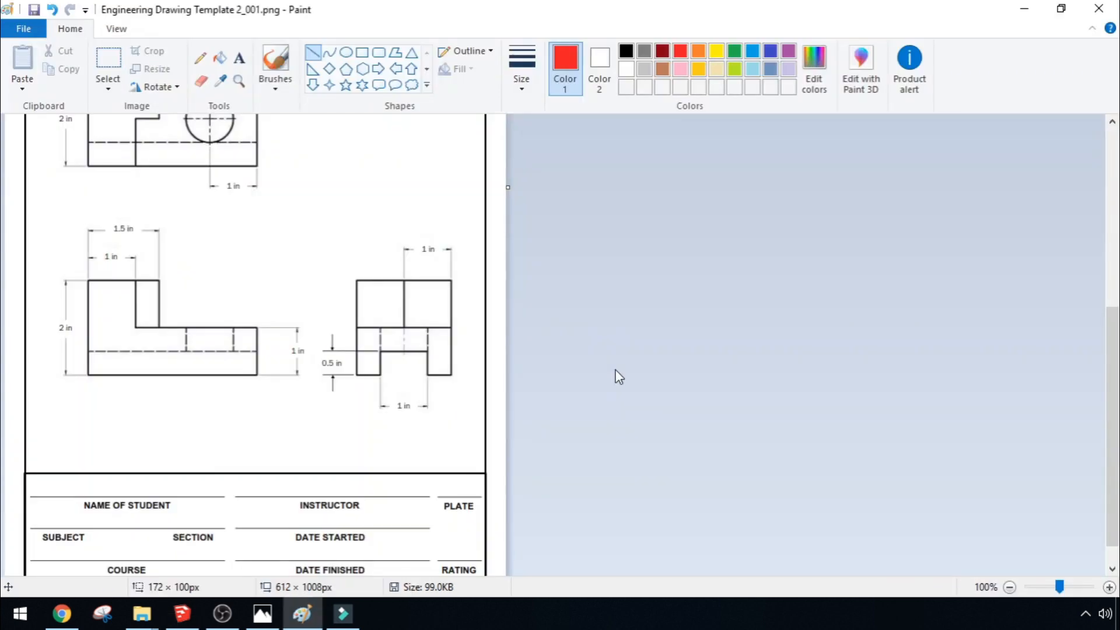
scroll(589, 345, "up", 4)
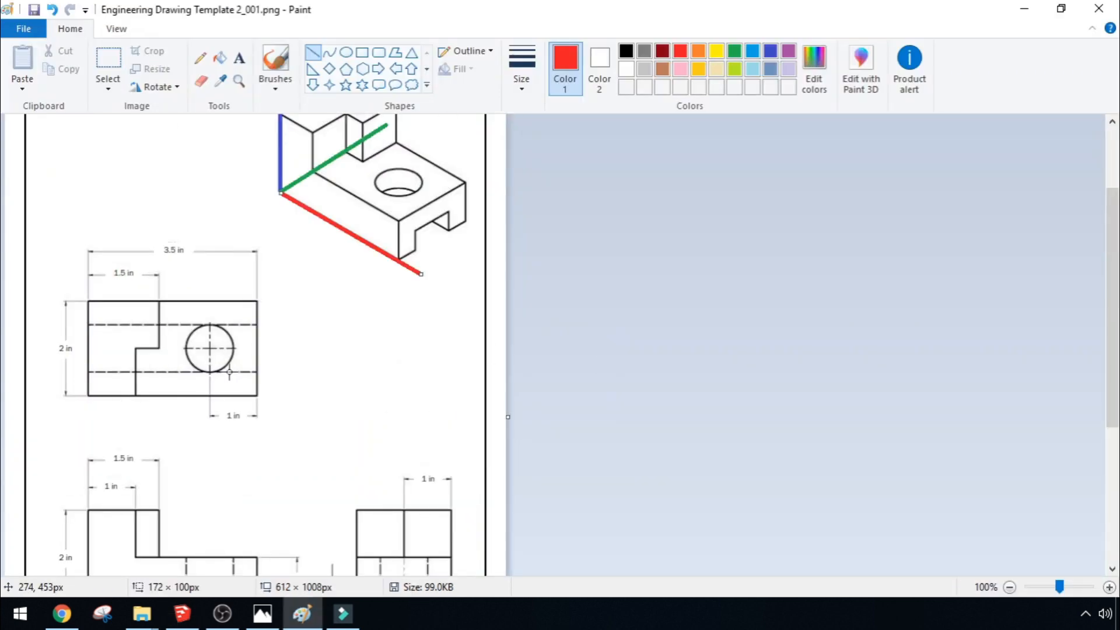
key("alt+Tab")
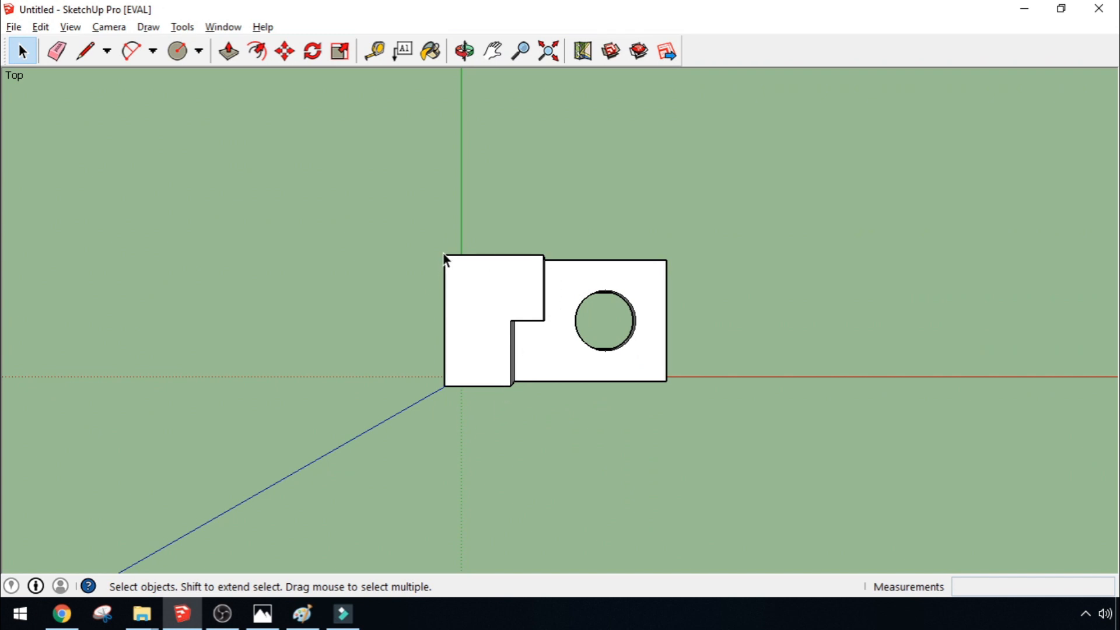
key("alt+Tab")
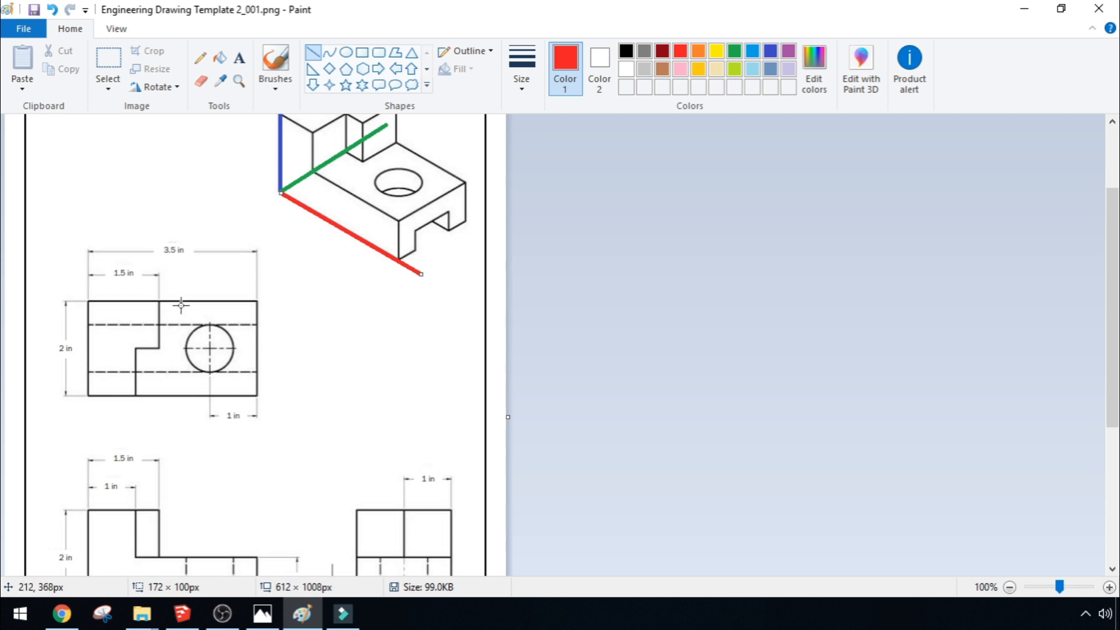
key("alt+Tab")
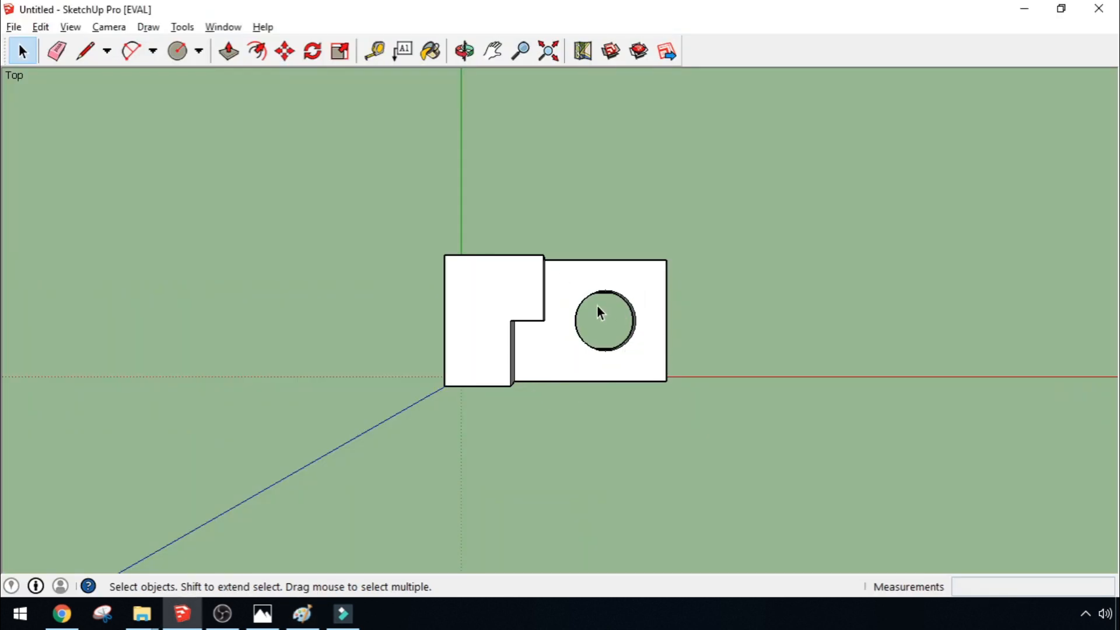
Temporarily delete the two upper horizontal faces to compare the slot beneath with the top view's hidden lines in Paint, and undo the deletions
key("alt+Tab")
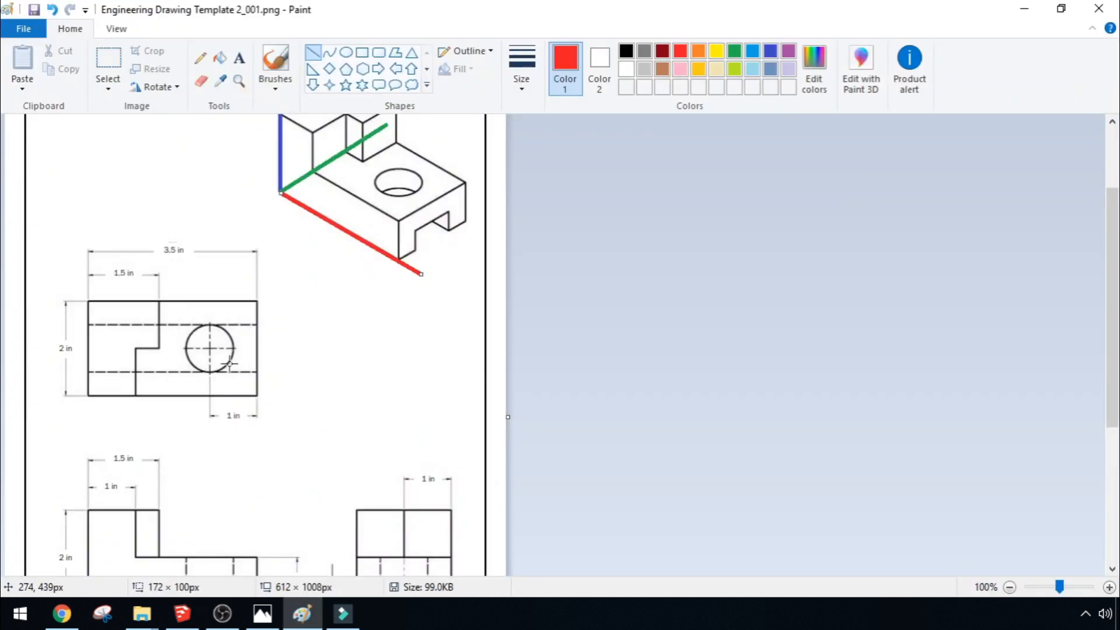
key("alt+Tab")
left_click(487, 325)
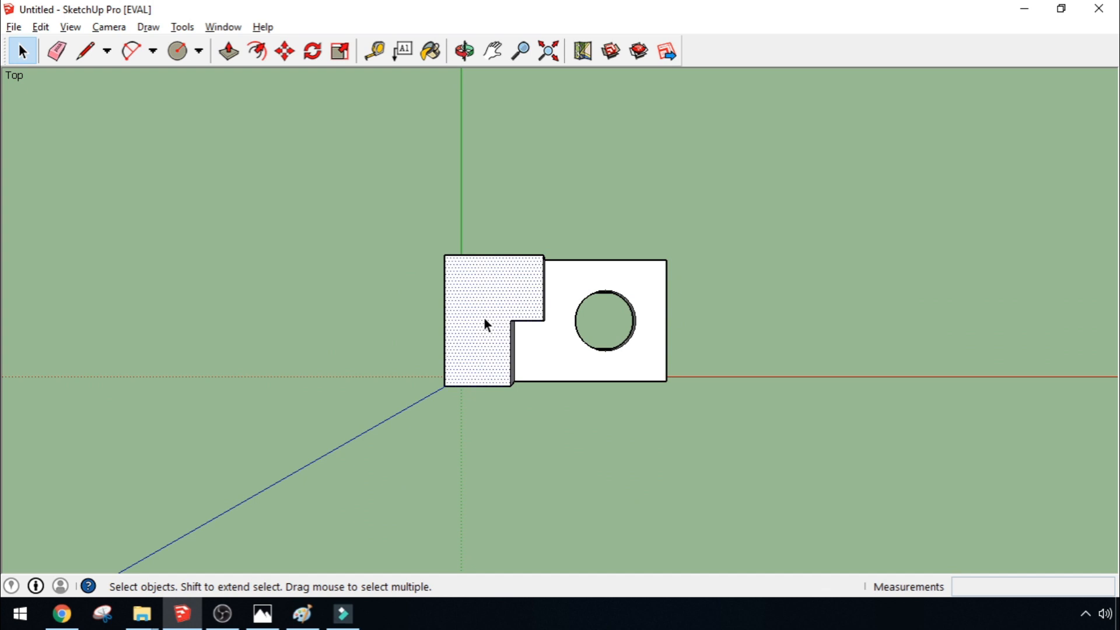
key("Delete")
left_click(558, 352)
key("Delete")
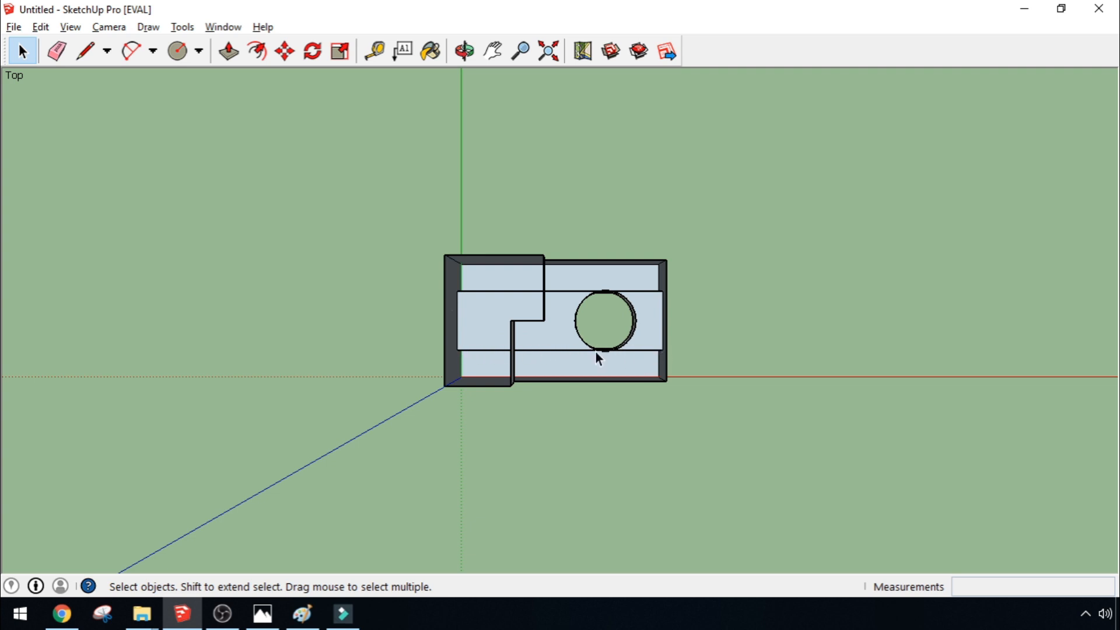
key("alt+Tab")
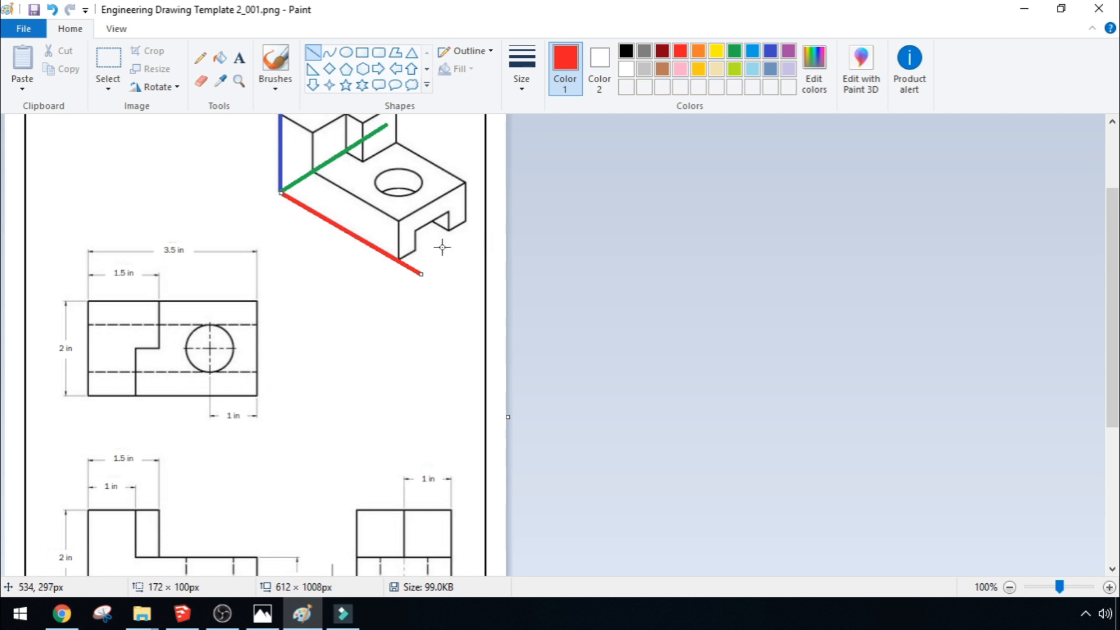
key("alt+Tab")
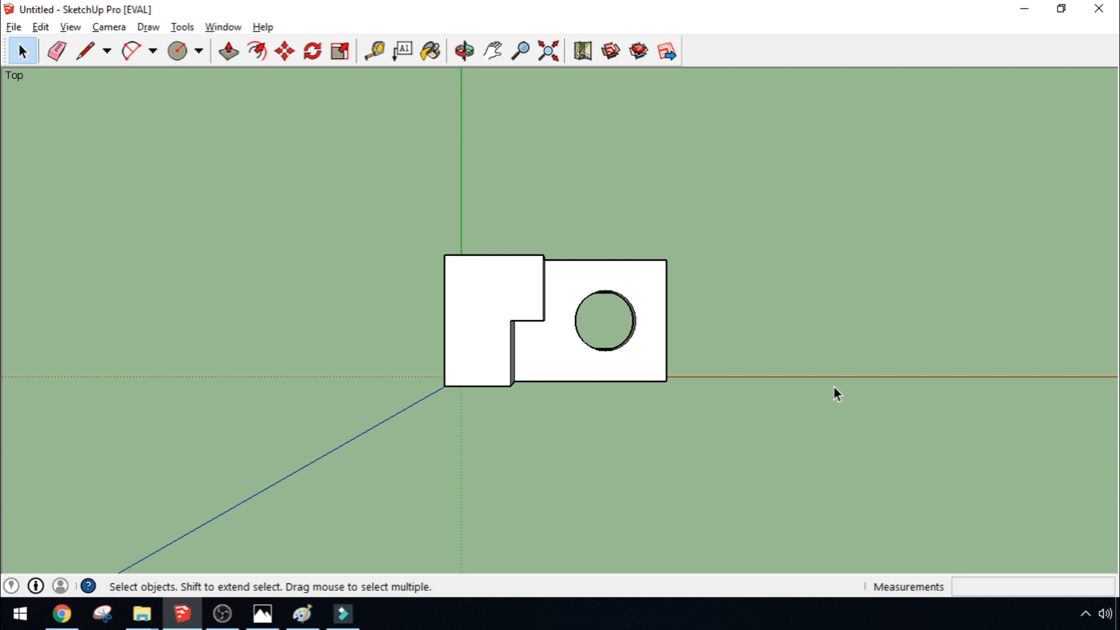
Orbit from the Top view to a three-dimensional view of the part matching the orientation of the drawing's isometric view
key("o")
left_click_drag(830, 387, 596, 173)
middle_click_drag(596, 174, 589, 95)
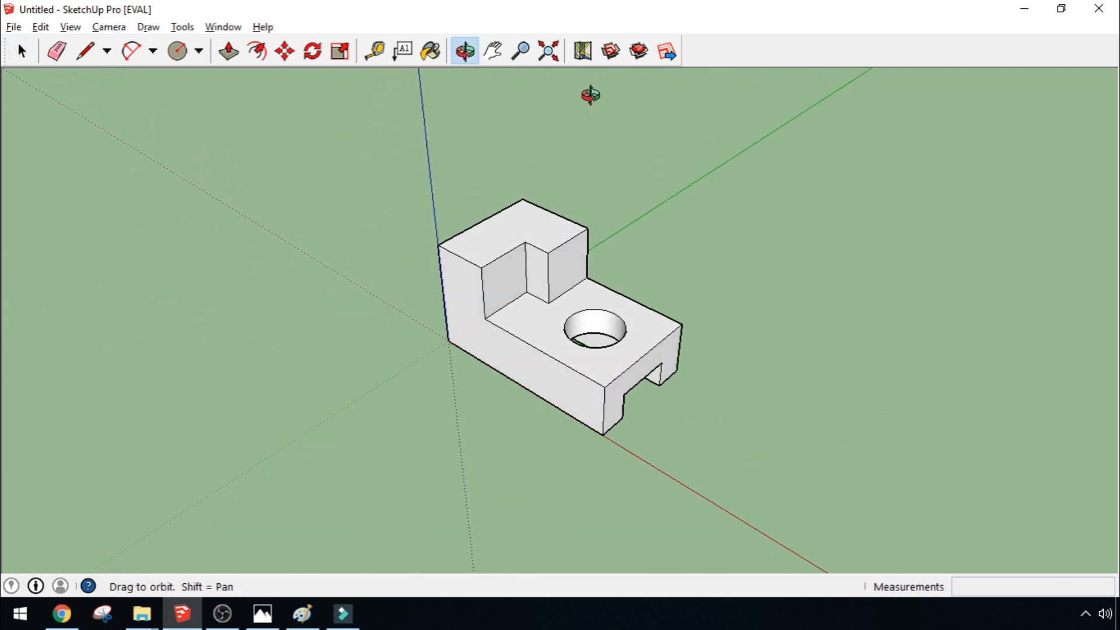
middle_click_drag(675, 229, 677, 202)
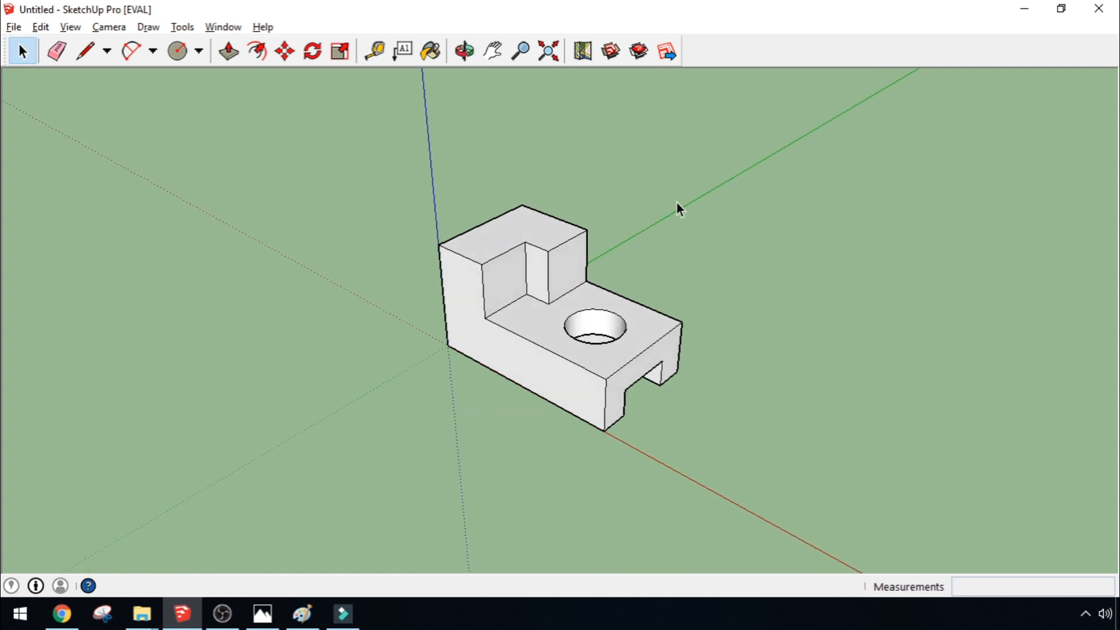